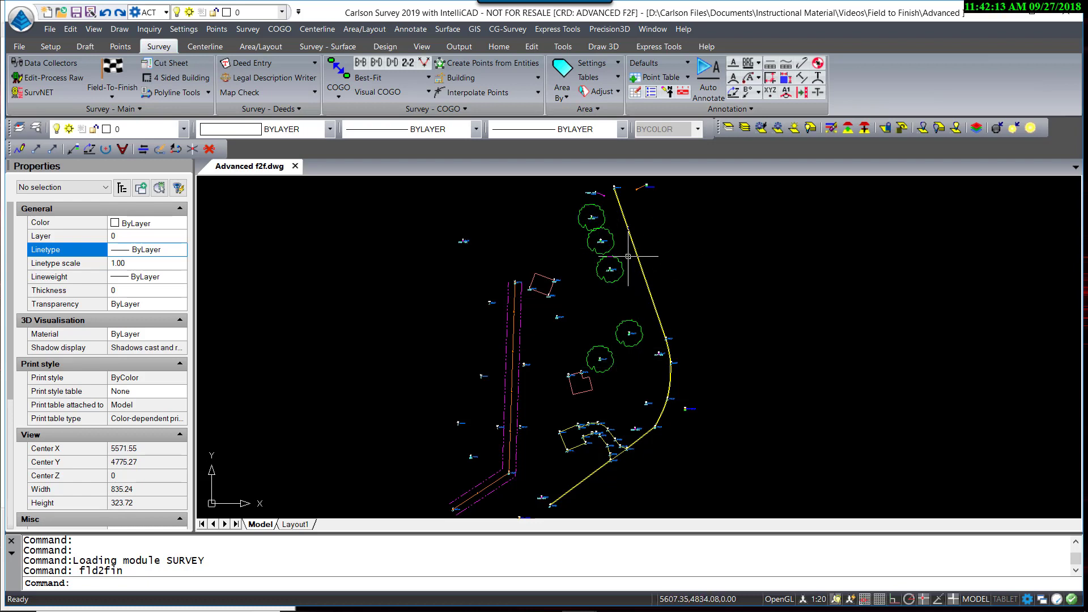
Start a new point group named Trees, with Include All off and Point List on
scroll(590, 209, up, 5)
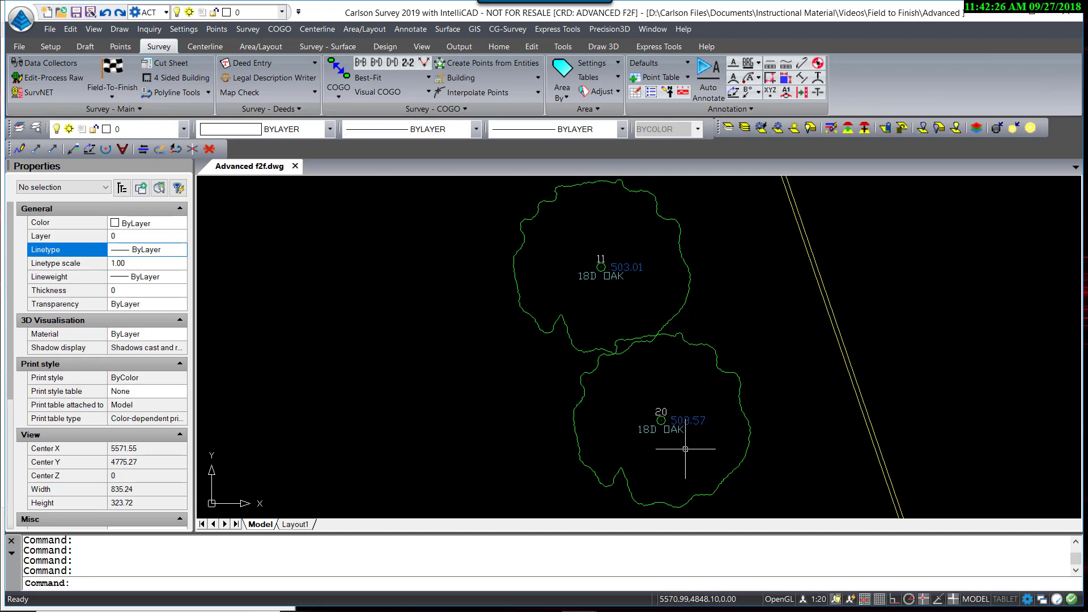
scroll(726, 448, down, 5)
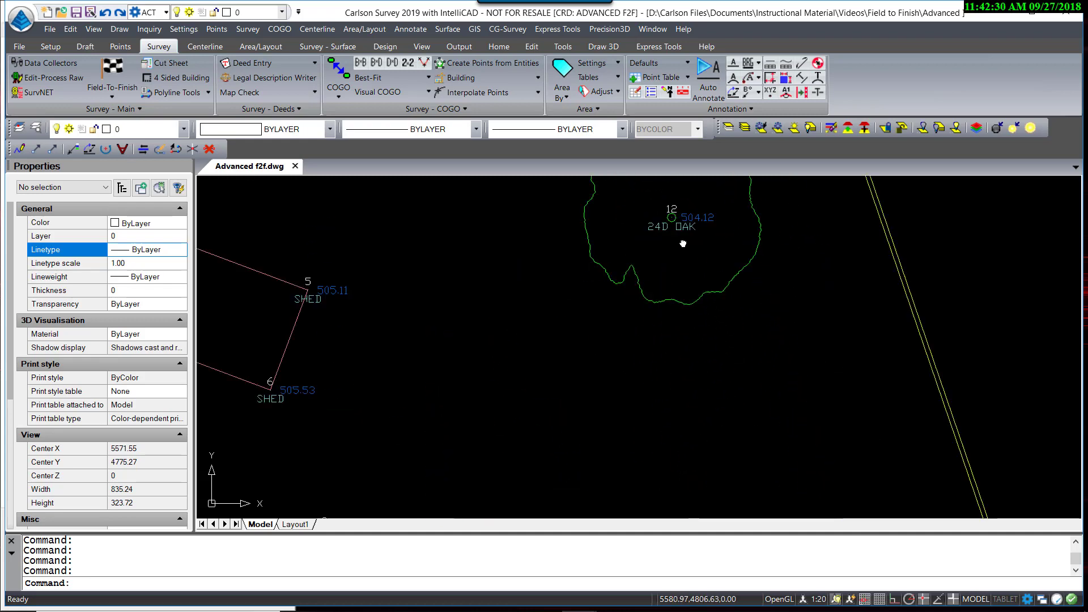
scroll(721, 359, up, 5)
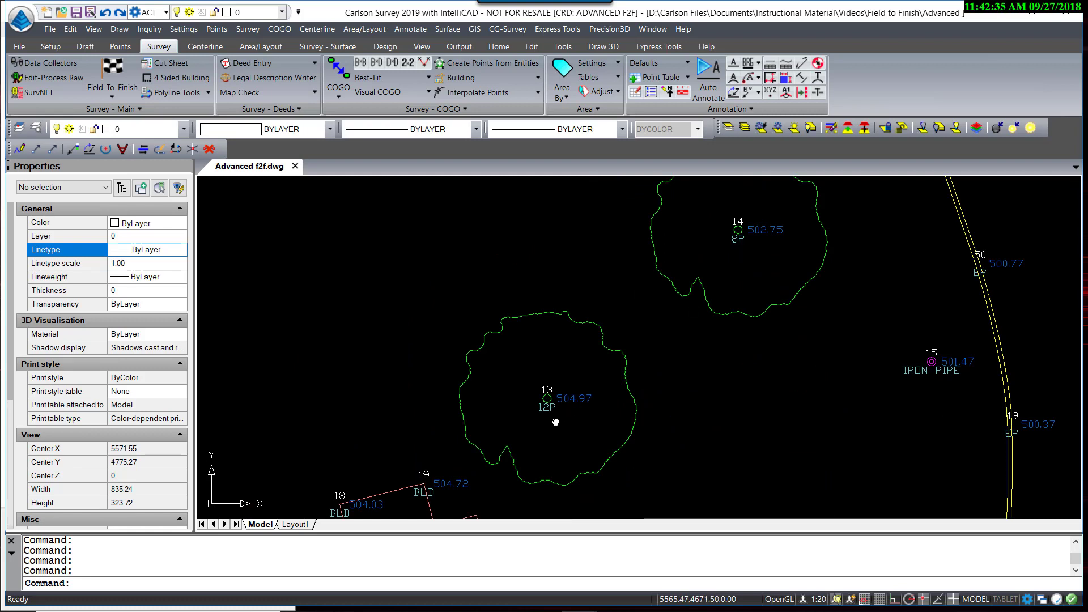
scroll(556, 422, down, 5)
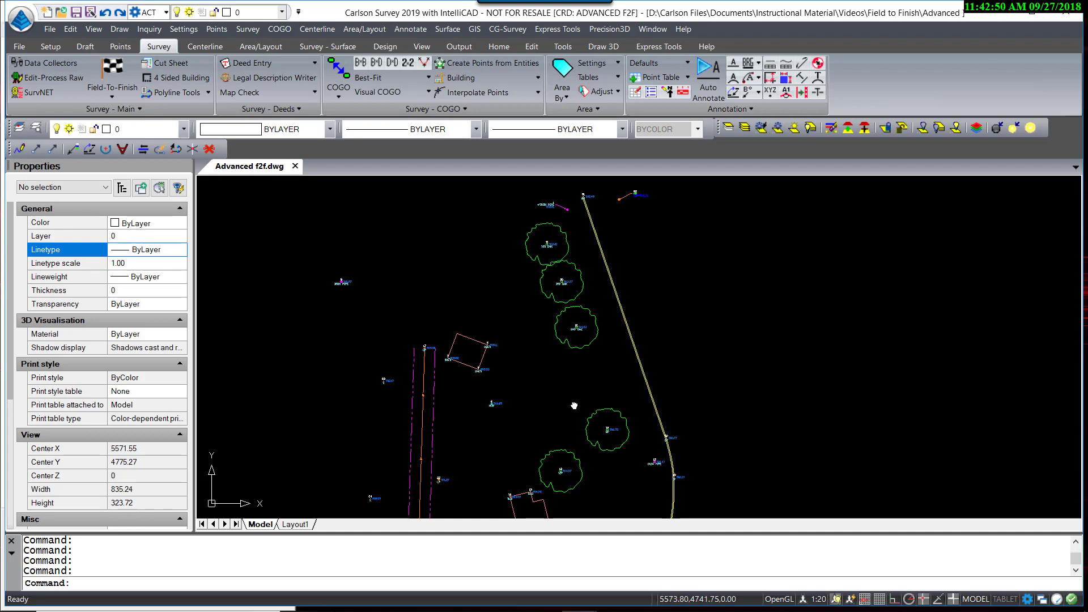
click(122, 49)
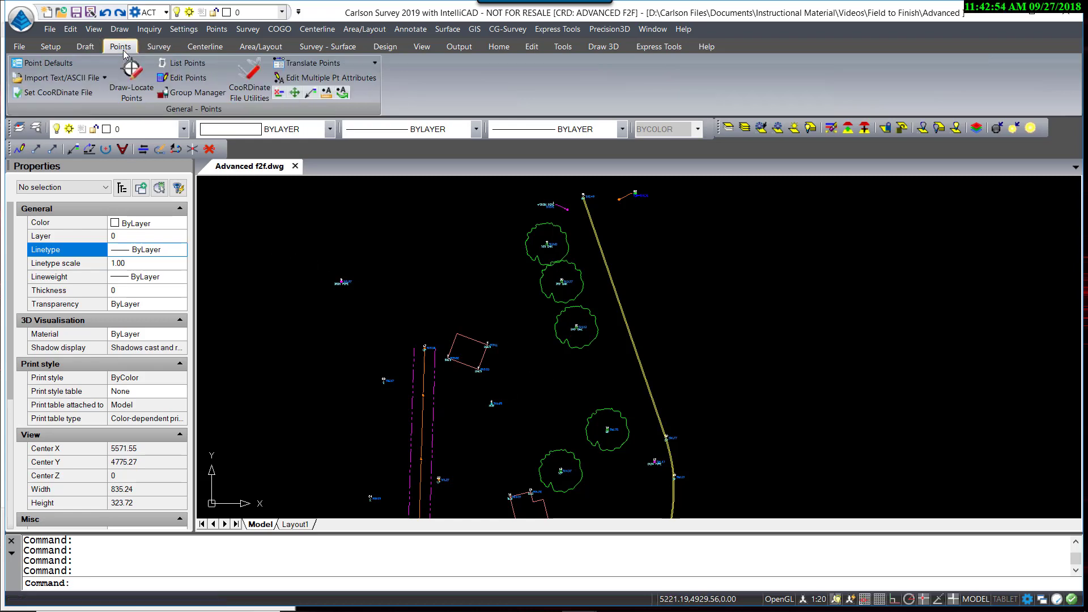
click(197, 96)
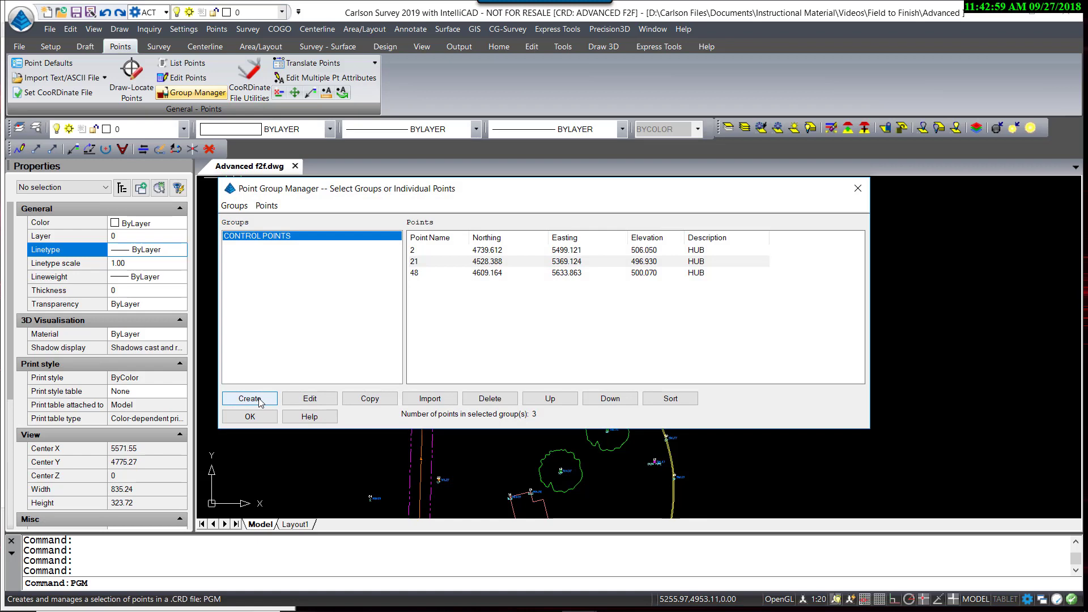
click(259, 399)
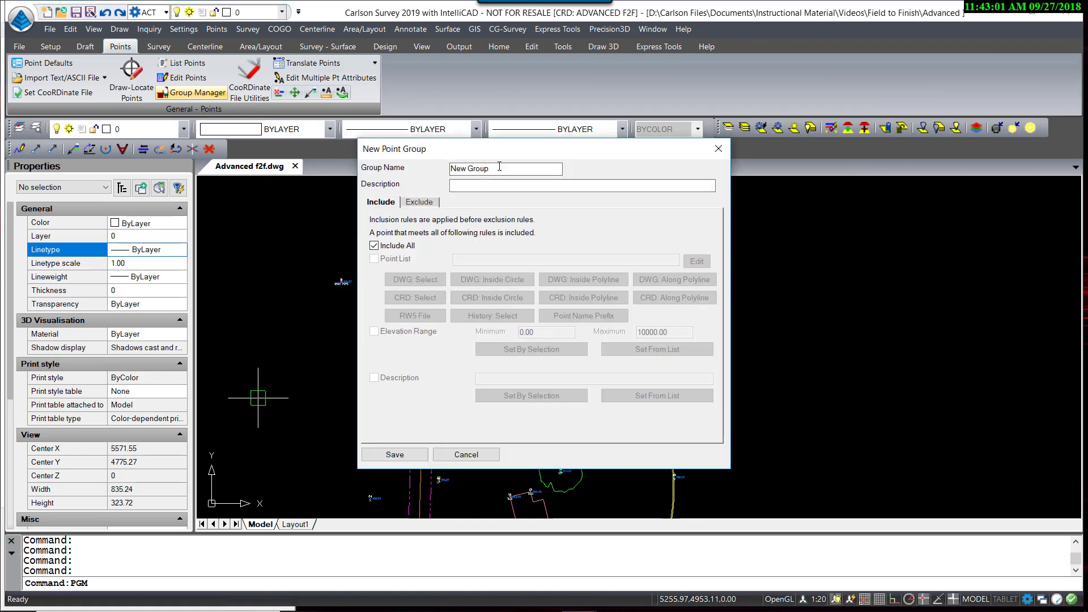
drag(499, 166, 435, 175)
text(Trees)
click(374, 246)
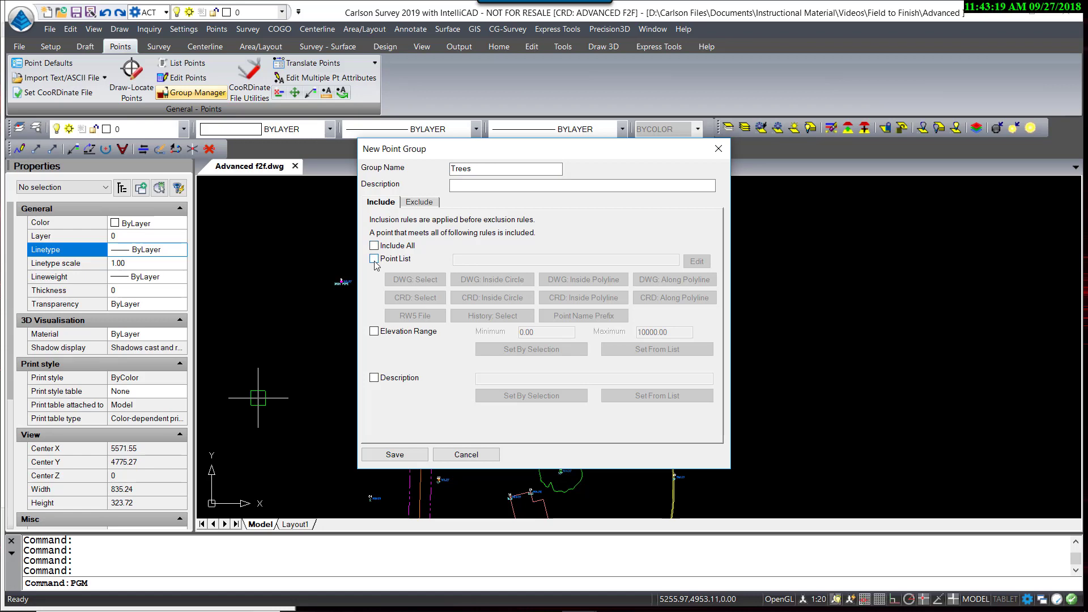
click(374, 260)
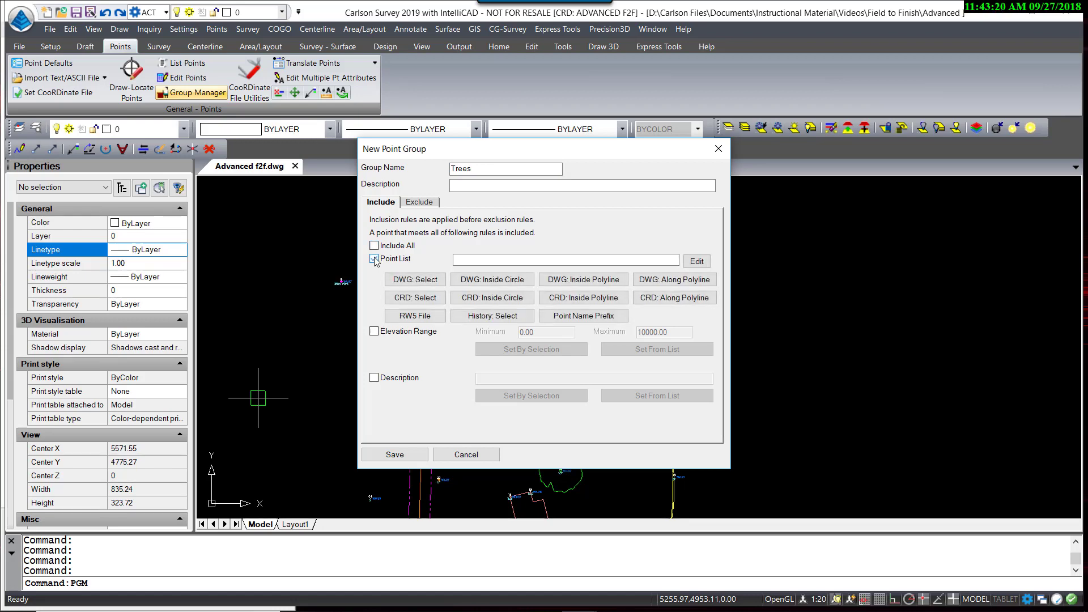
Window-select the five tree points from the drawing, save the Trees group and close the manager
click(416, 280)
click(620, 502)
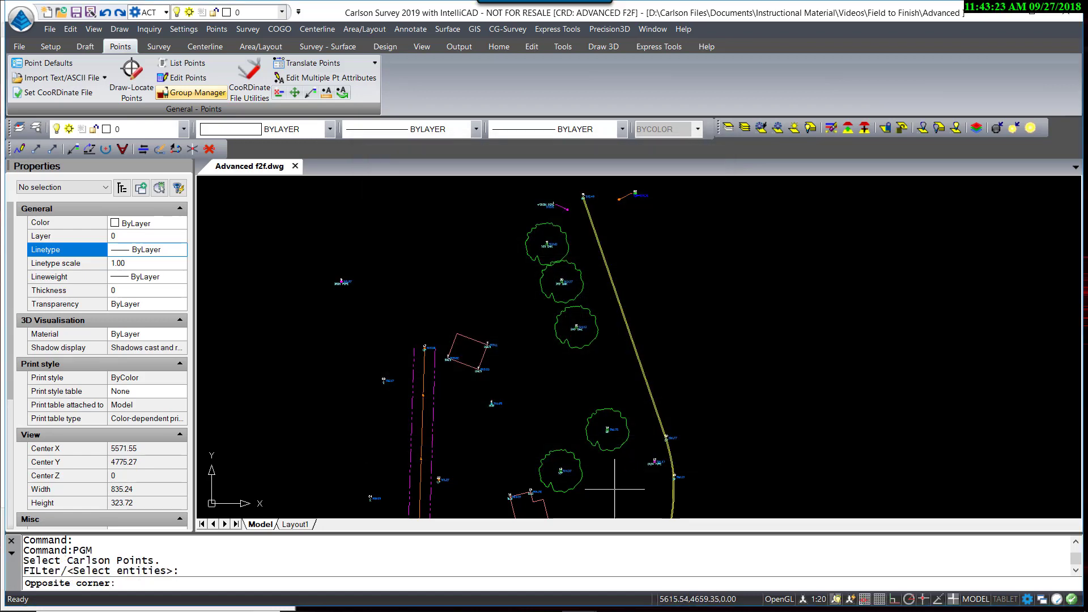
click(558, 376)
click(584, 356)
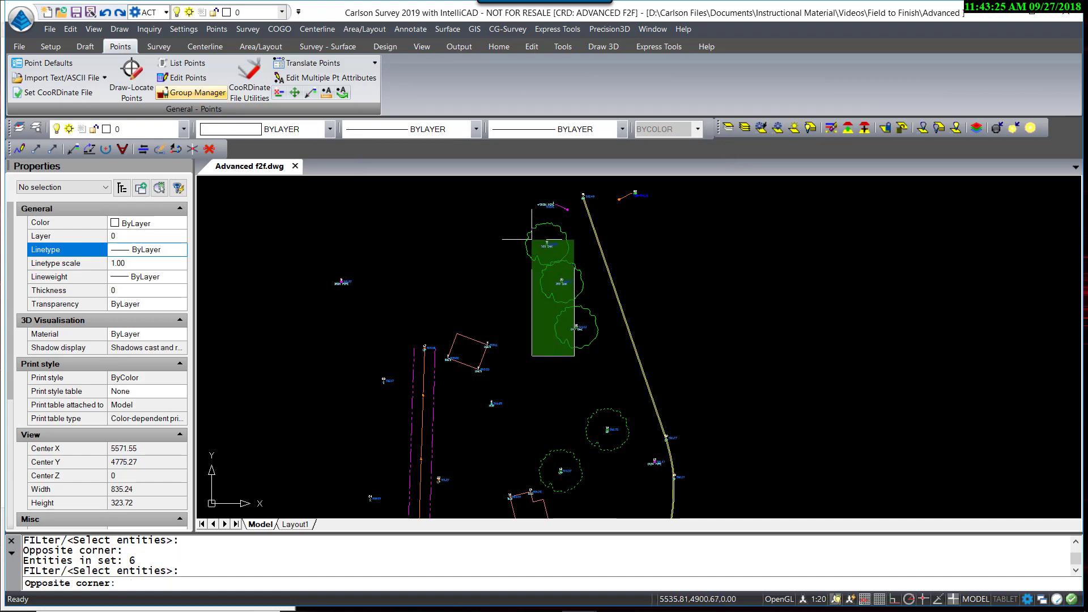
click(503, 210)
key(Return)
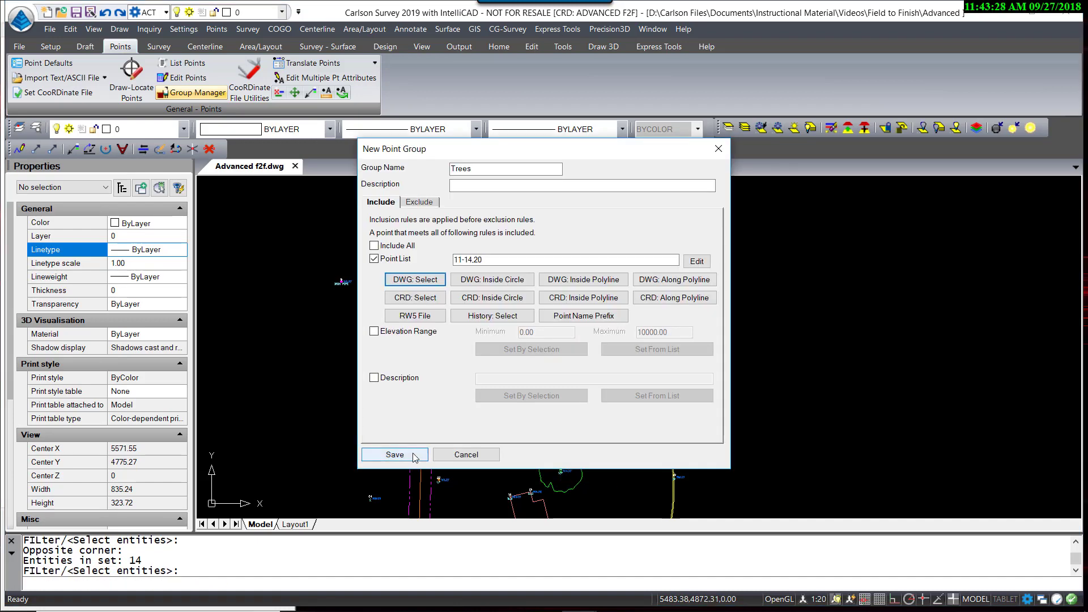
click(404, 455)
click(265, 247)
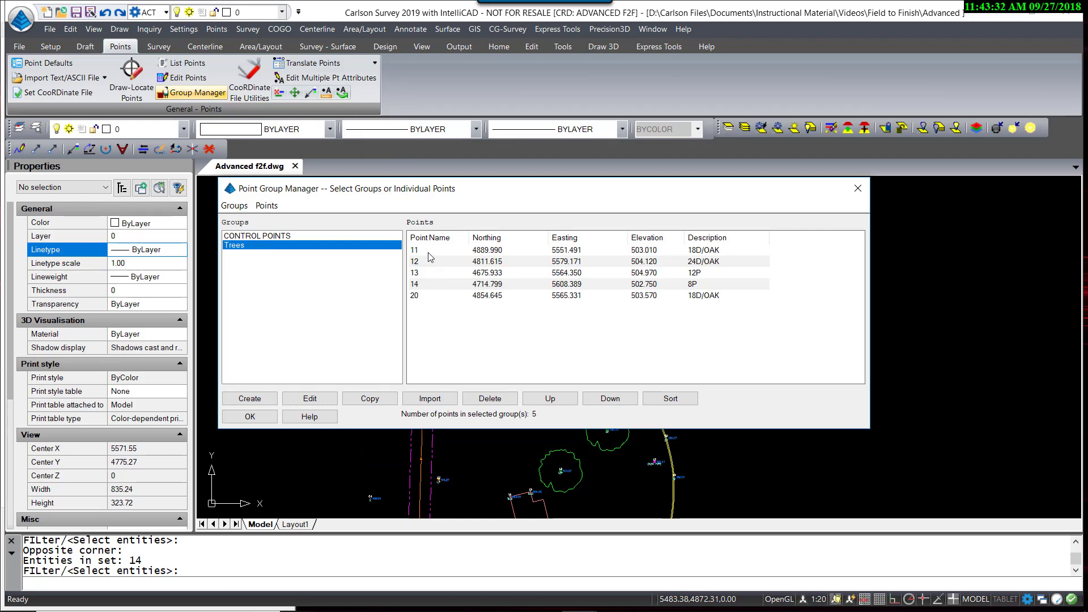
click(250, 416)
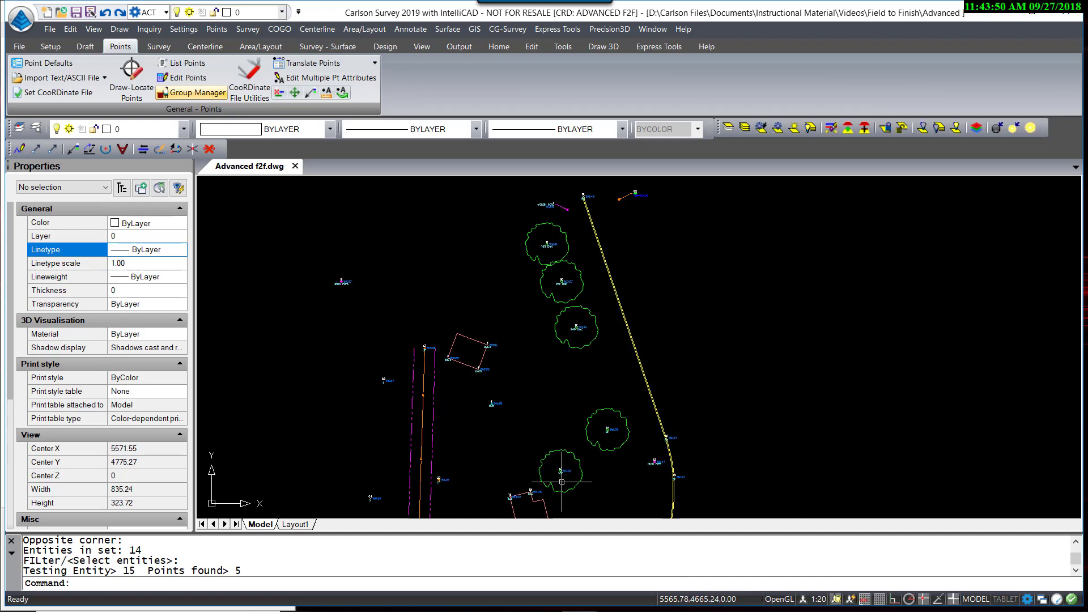
Zoom to check the trees, then open the Topo.fld code table from Field-To-Finish
scroll(561, 482, up, 4)
scroll(627, 326, down, 4)
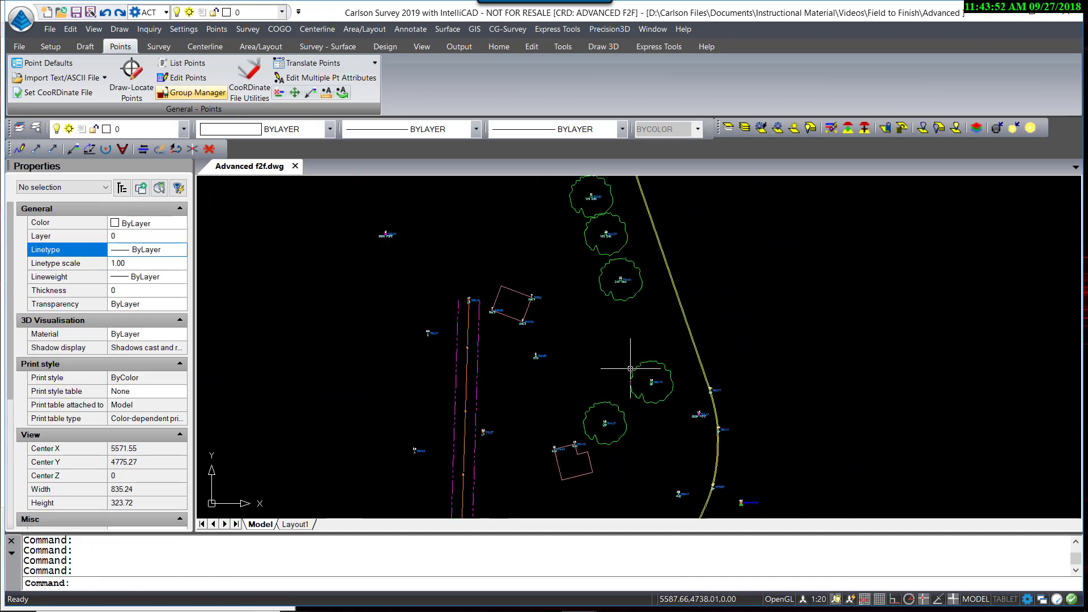
scroll(594, 208, up, 5)
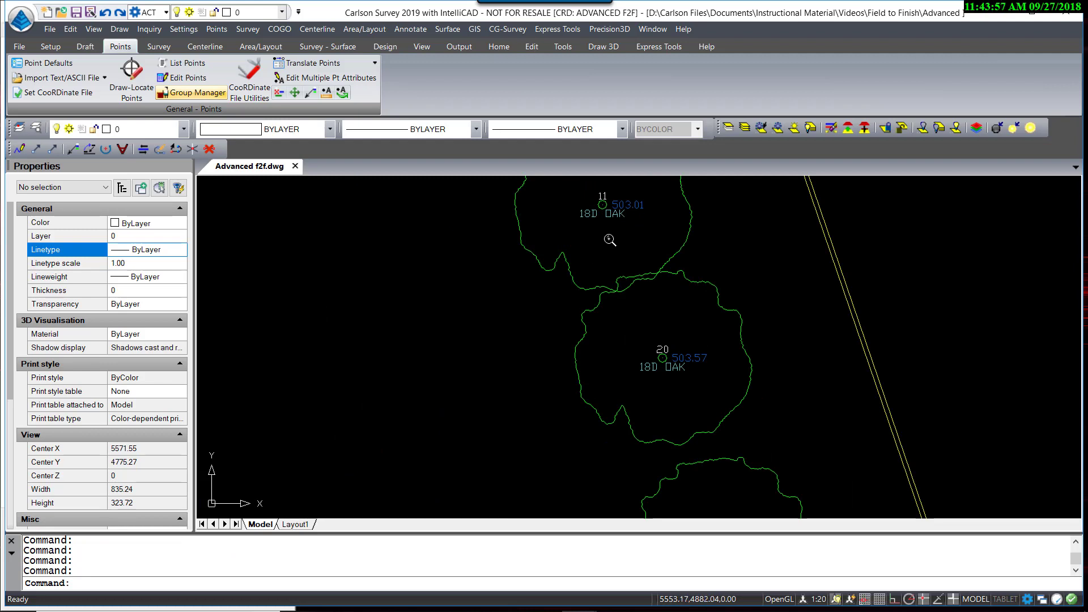
scroll(610, 244, down, 5)
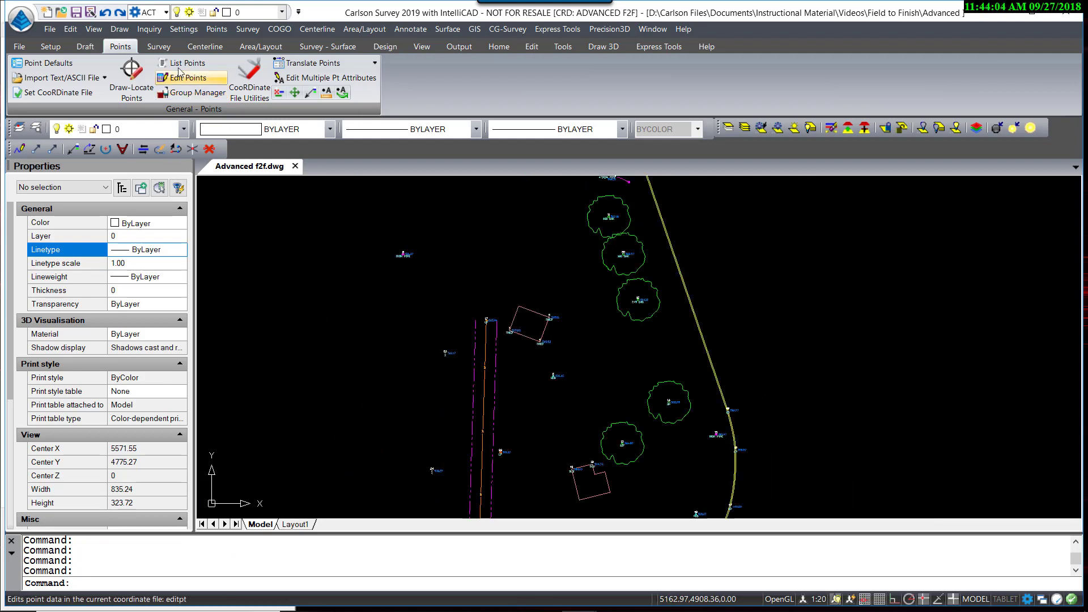
click(159, 47)
click(113, 71)
click(448, 415)
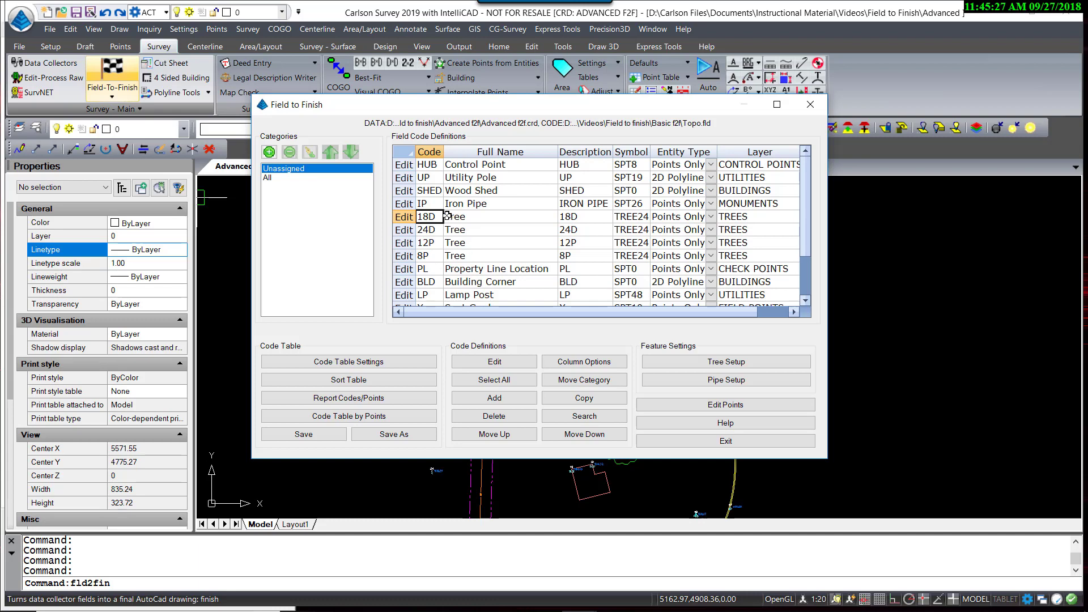
Delete tree codes 18D, 24D, 12P and 8P, then start a new code definition
shift+click(430, 256)
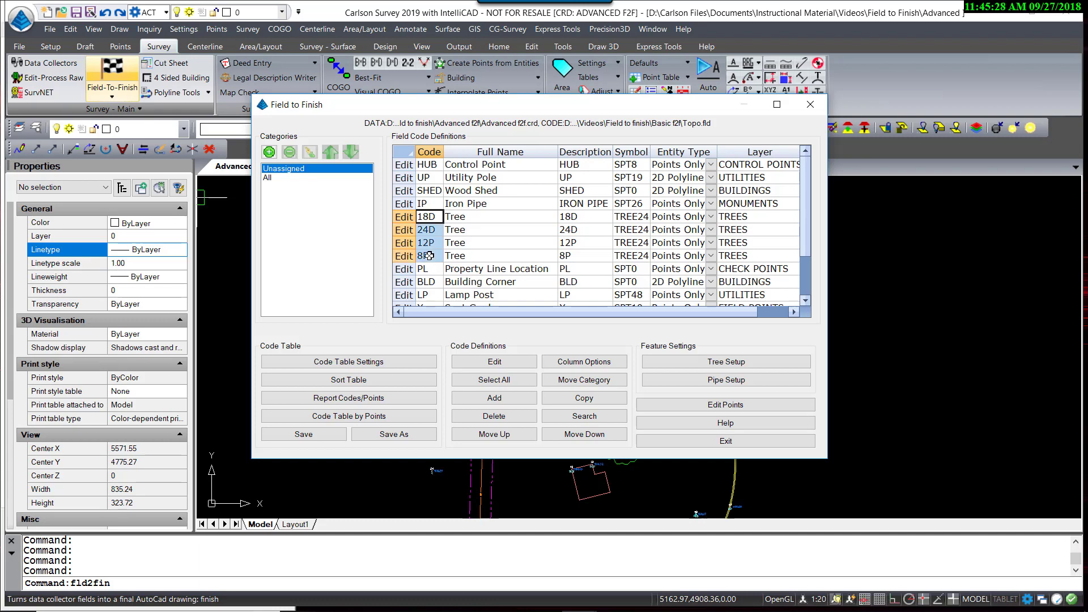
click(493, 416)
click(590, 315)
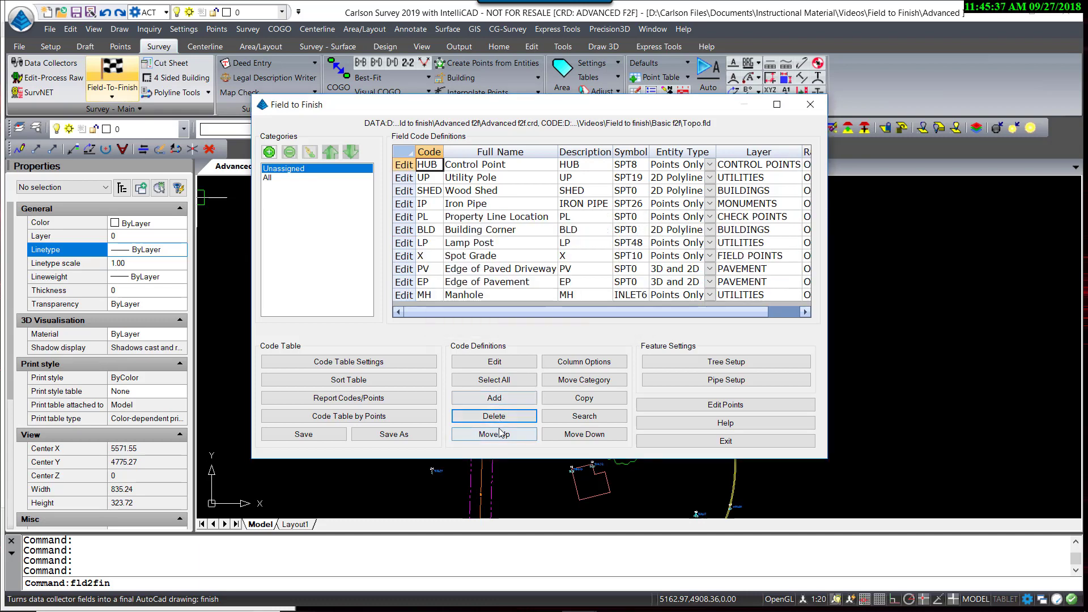
click(495, 399)
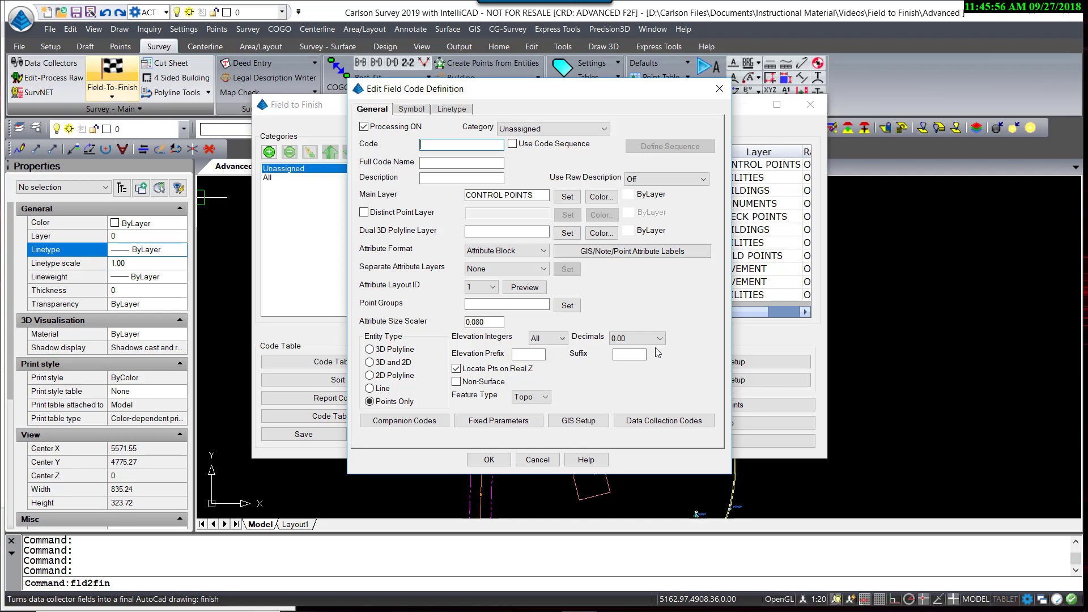
Enter code DT, full name 'Decidous Tree', and set its main layer to TREES
text(DT)
click(459, 162)
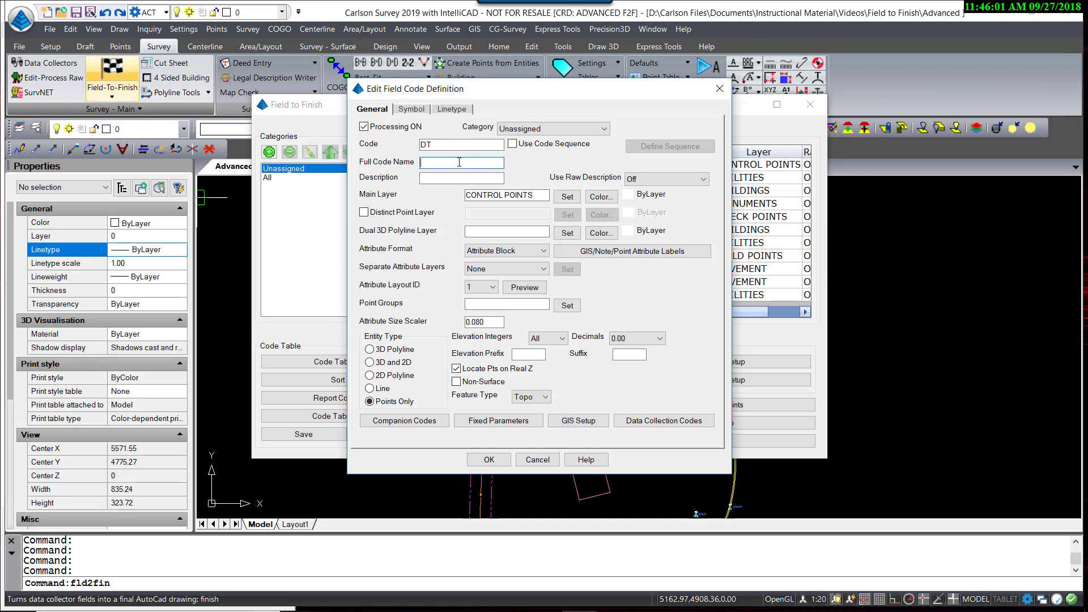
text(Decidous Tree)
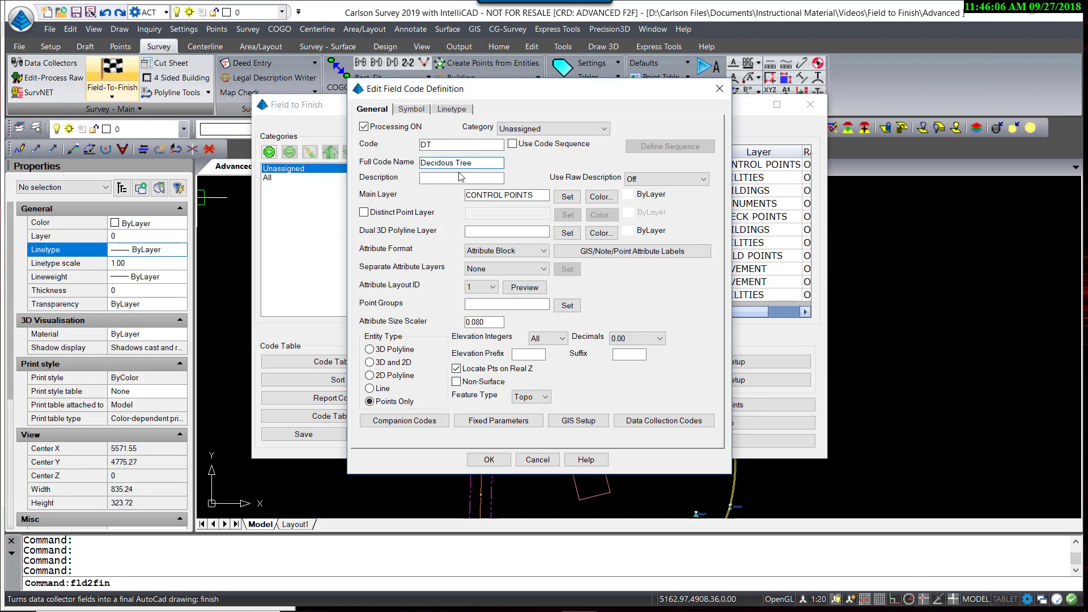
click(459, 178)
click(563, 196)
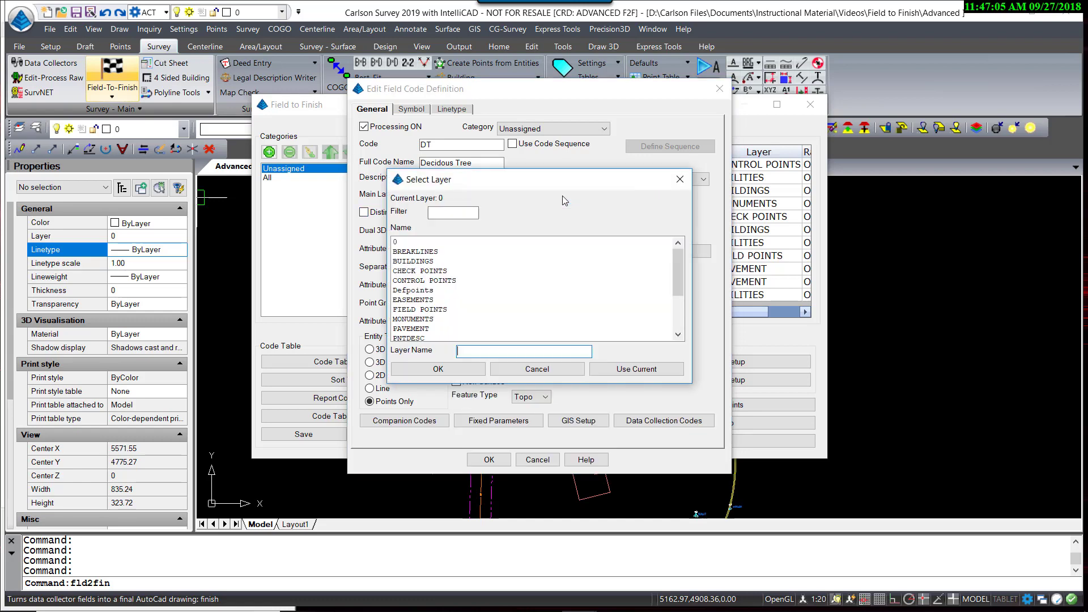
scroll(680, 288, down, 3)
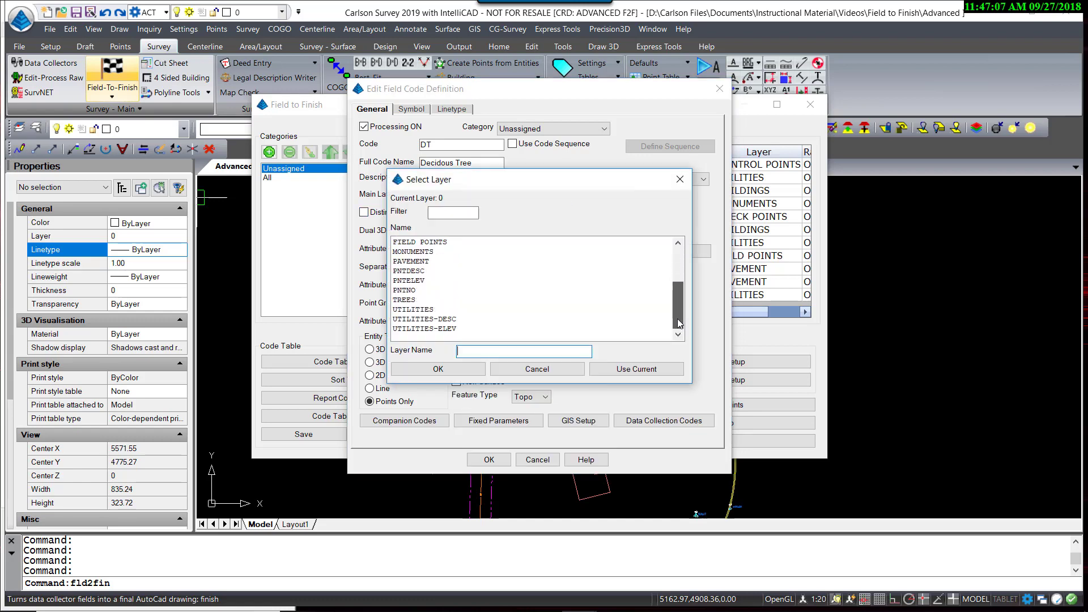
click(405, 300)
click(437, 368)
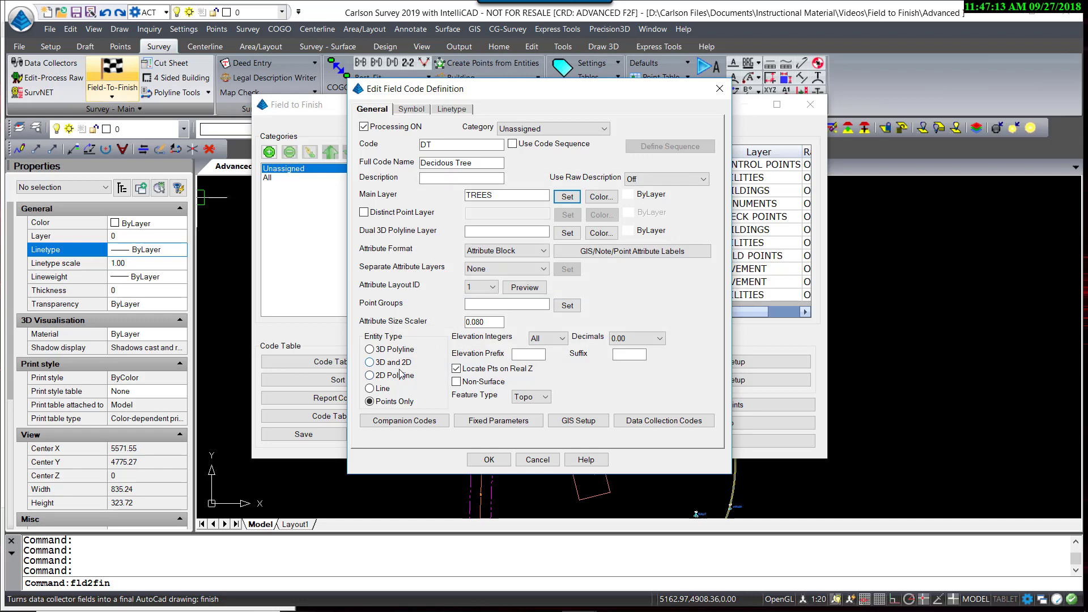
Assign the TREE23 symbol from the Trees category to the DT code
click(412, 112)
click(423, 159)
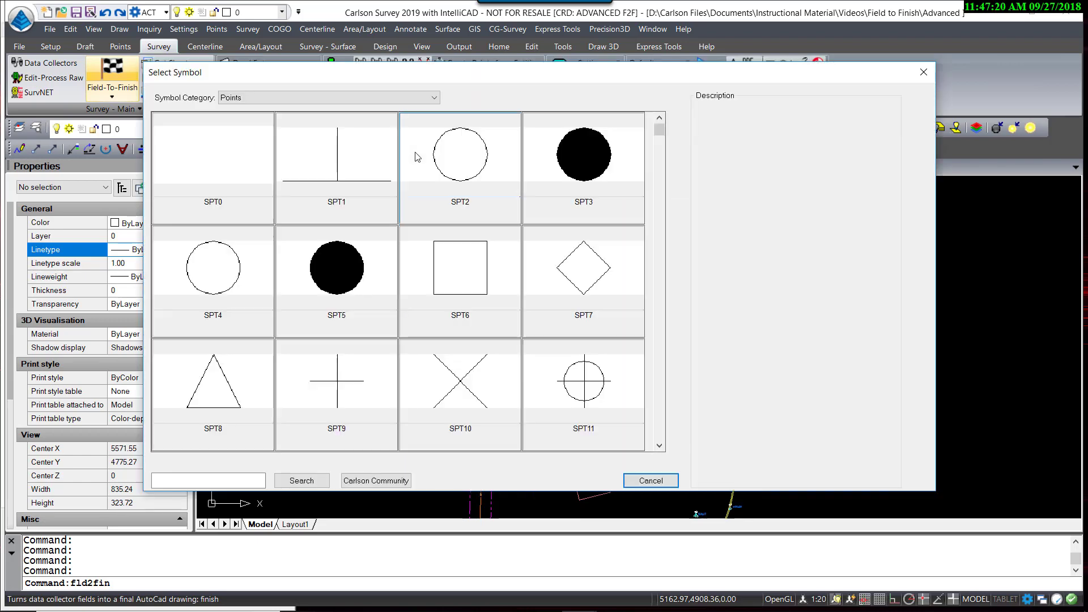
click(435, 100)
click(238, 342)
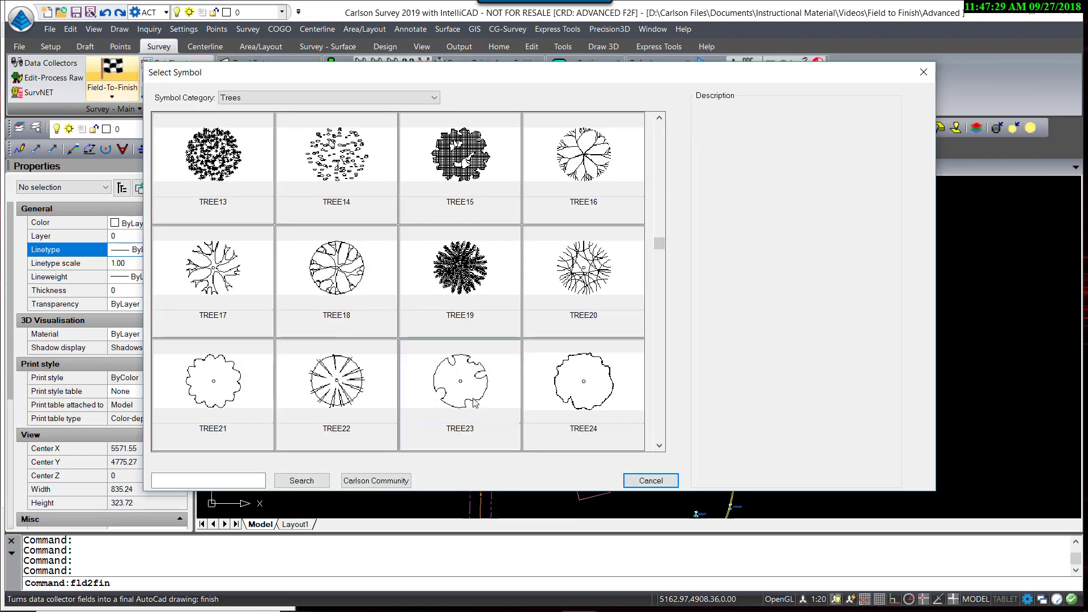
click(474, 399)
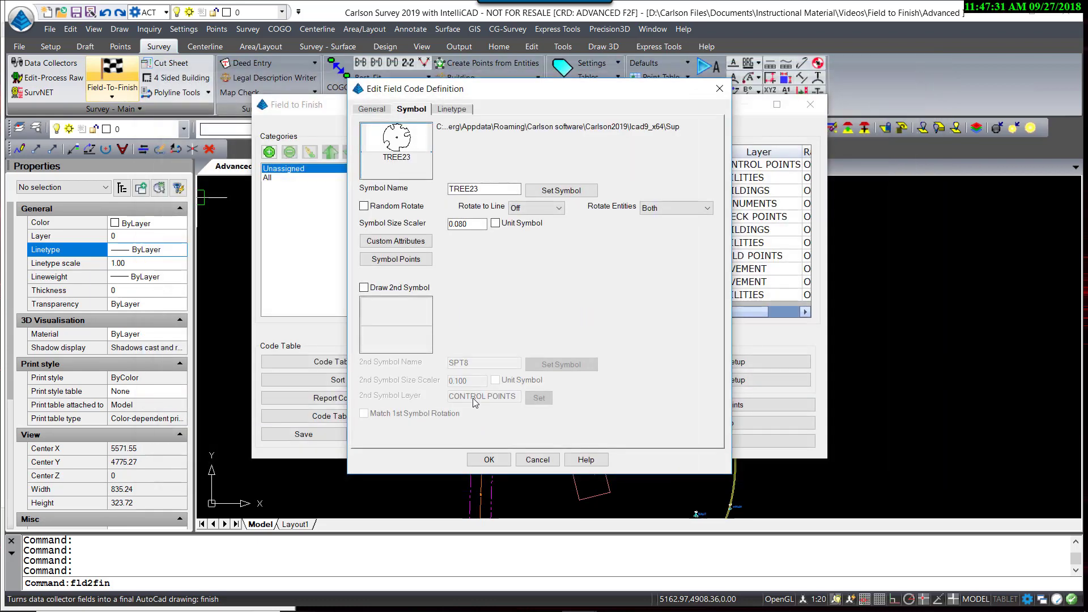
click(378, 113)
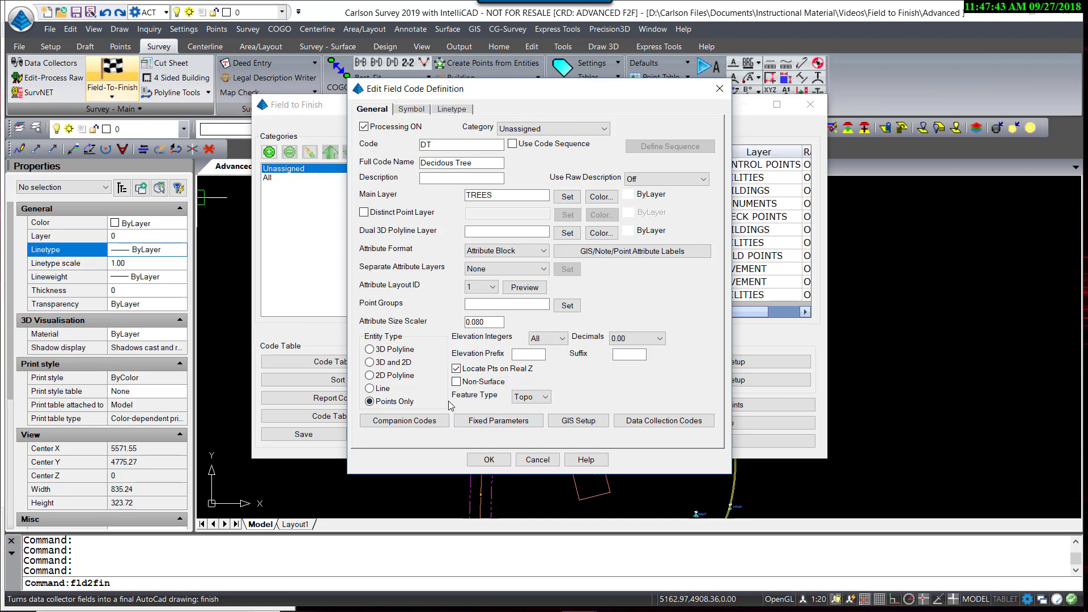
Set the DT code's Feature Type to Tree and save the definition
click(549, 397)
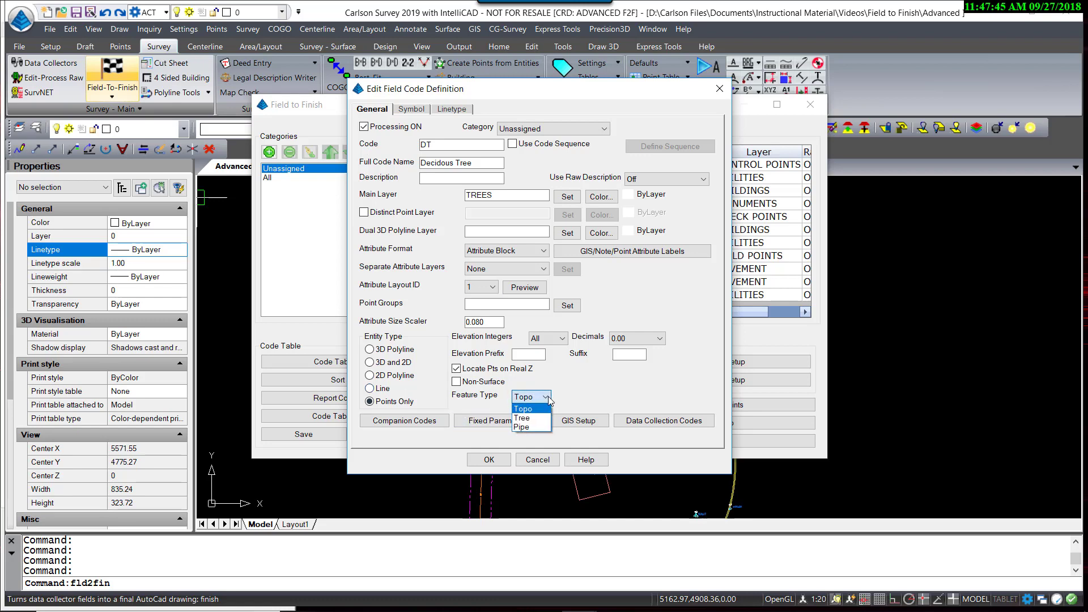
click(529, 420)
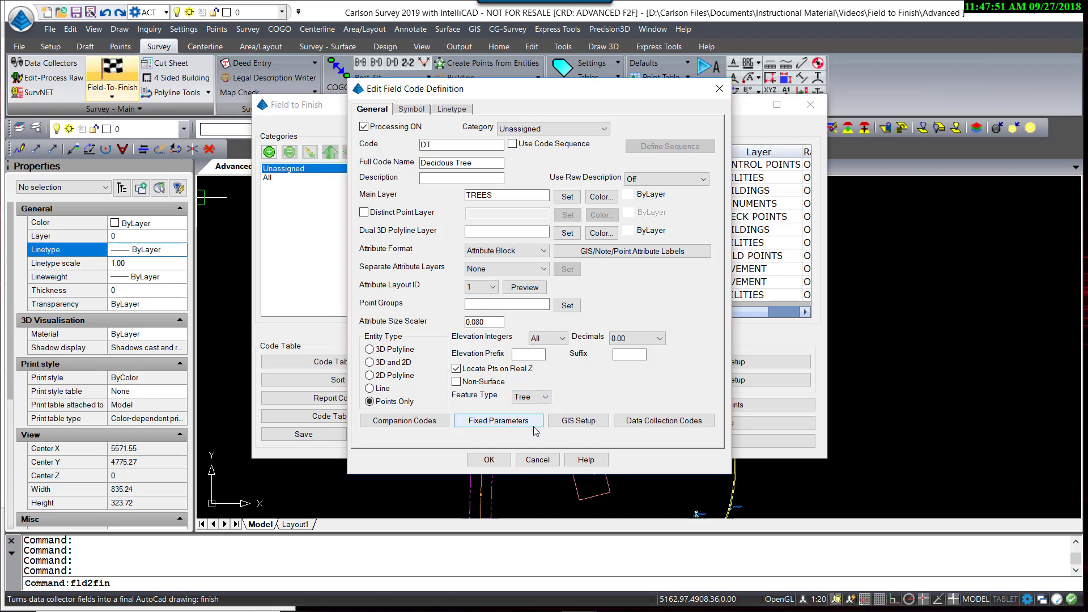
click(489, 460)
click(503, 292)
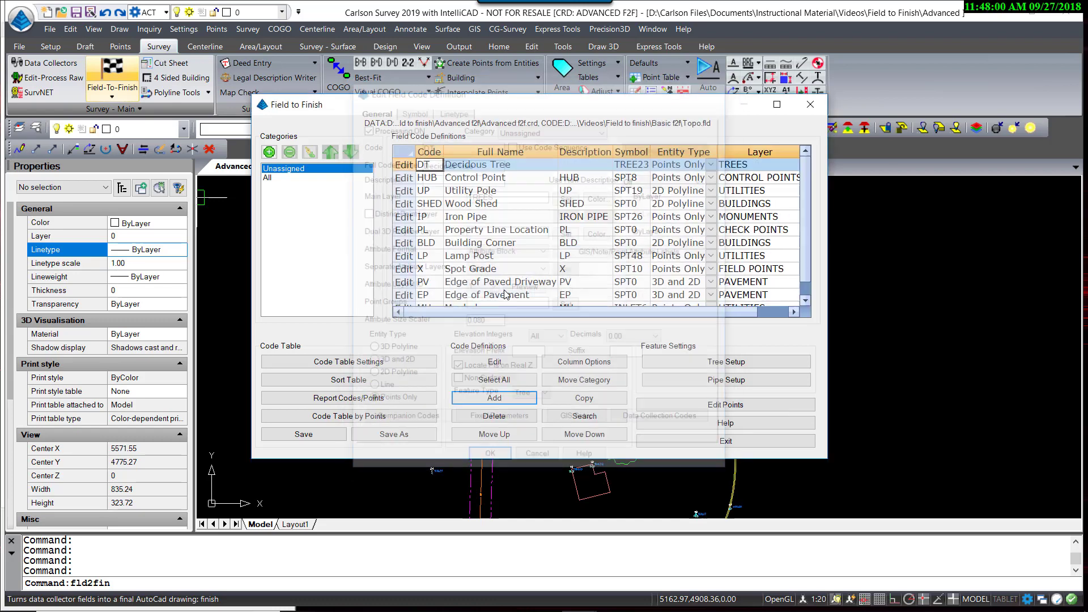
Copy the DT code into a new code CT named 'Coniferous Tree'
click(426, 165)
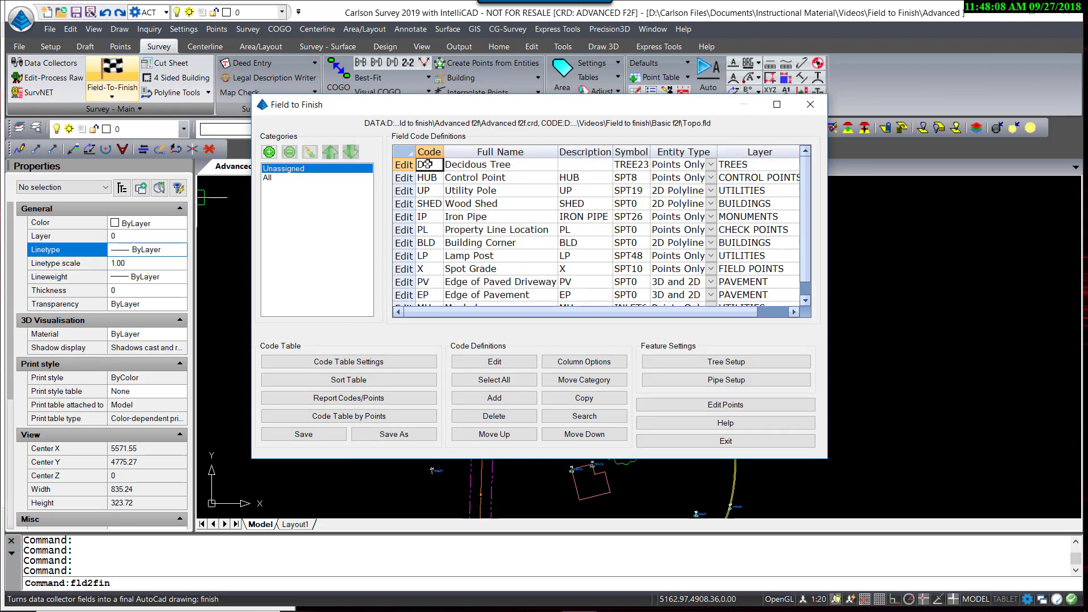
click(584, 398)
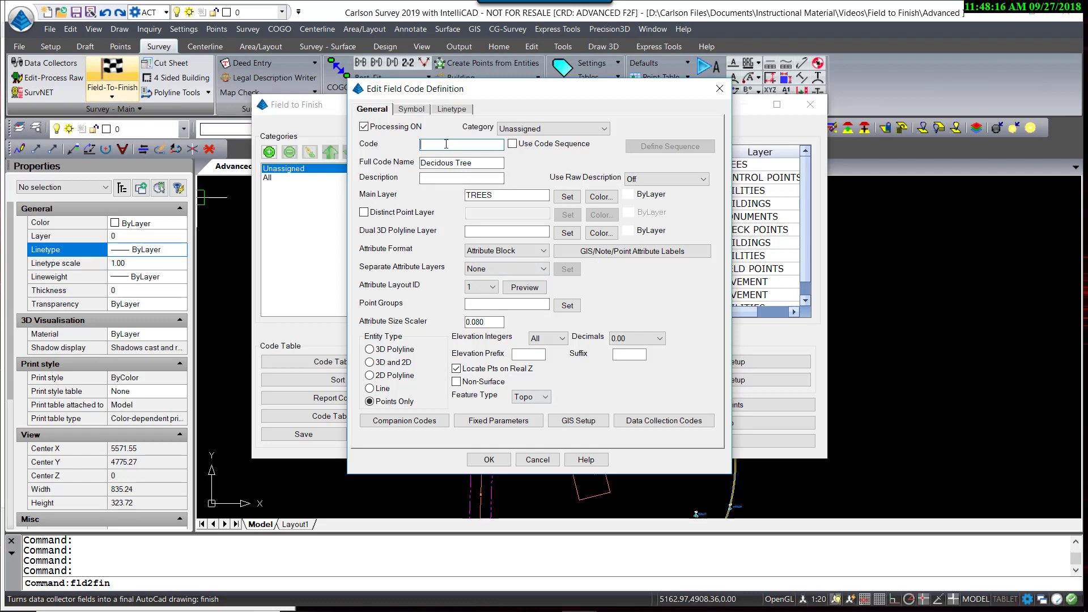
text(T)
drag(454, 163, 405, 167)
text(Coniferou)
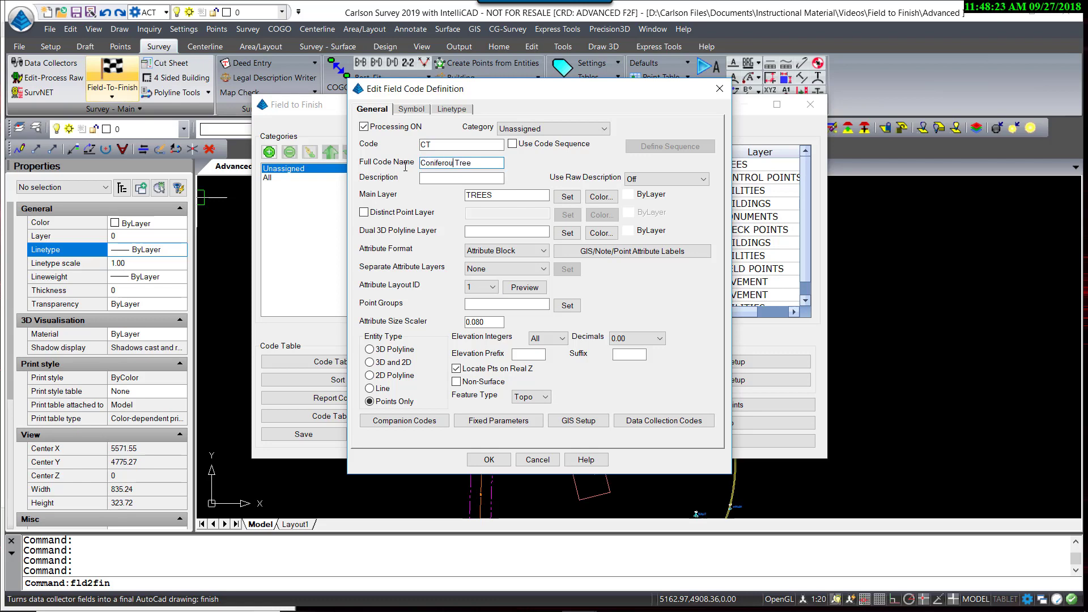
text(s)
Give CT the TREE22 symbol and Tree feature type, inserting it above the top row
click(411, 110)
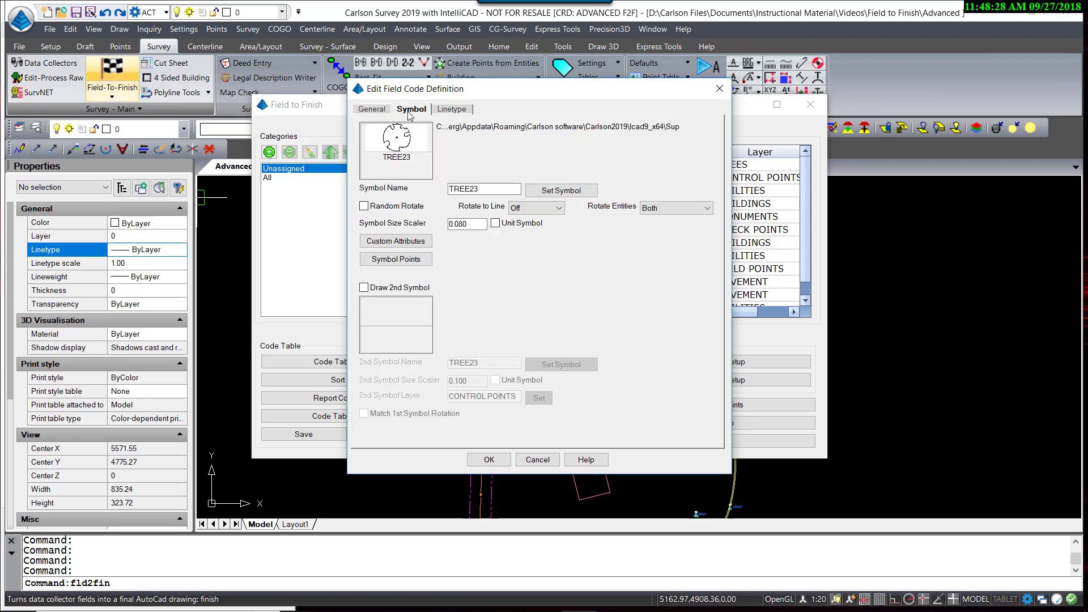
click(406, 158)
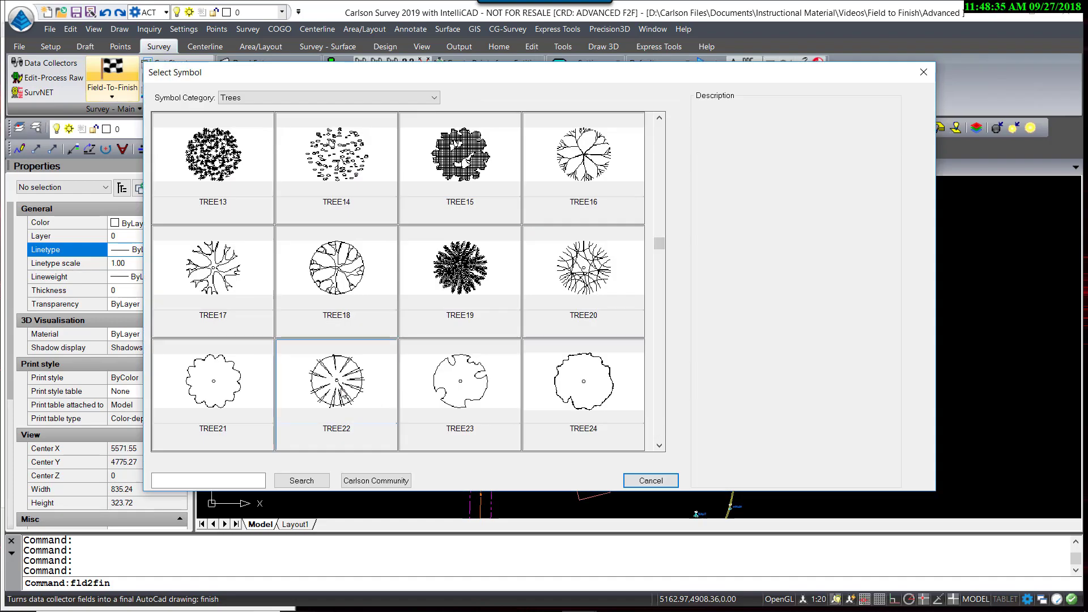
double_click(337, 381)
click(372, 109)
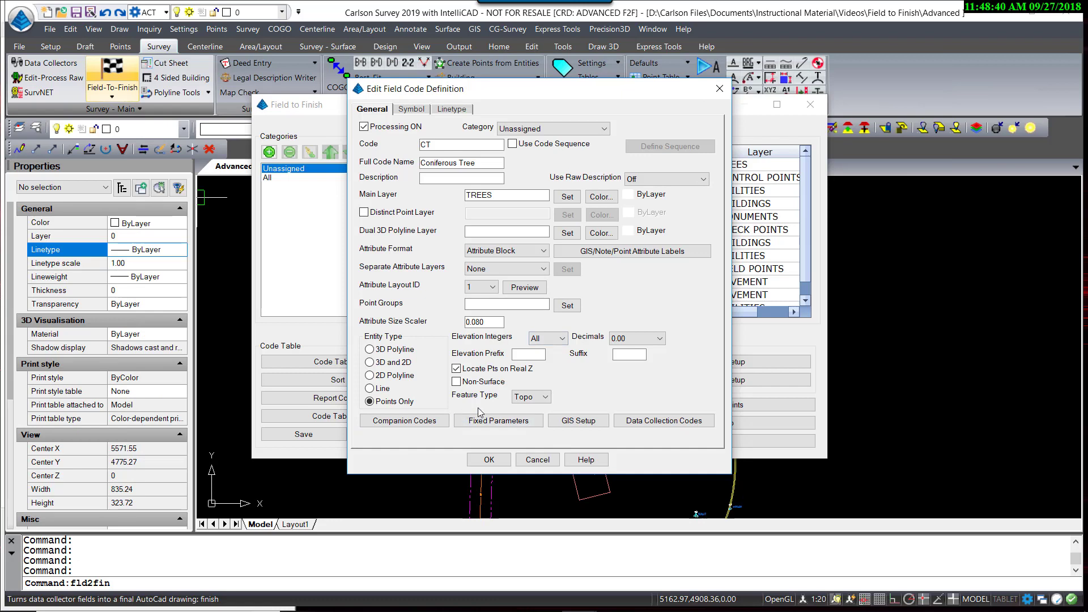
click(532, 397)
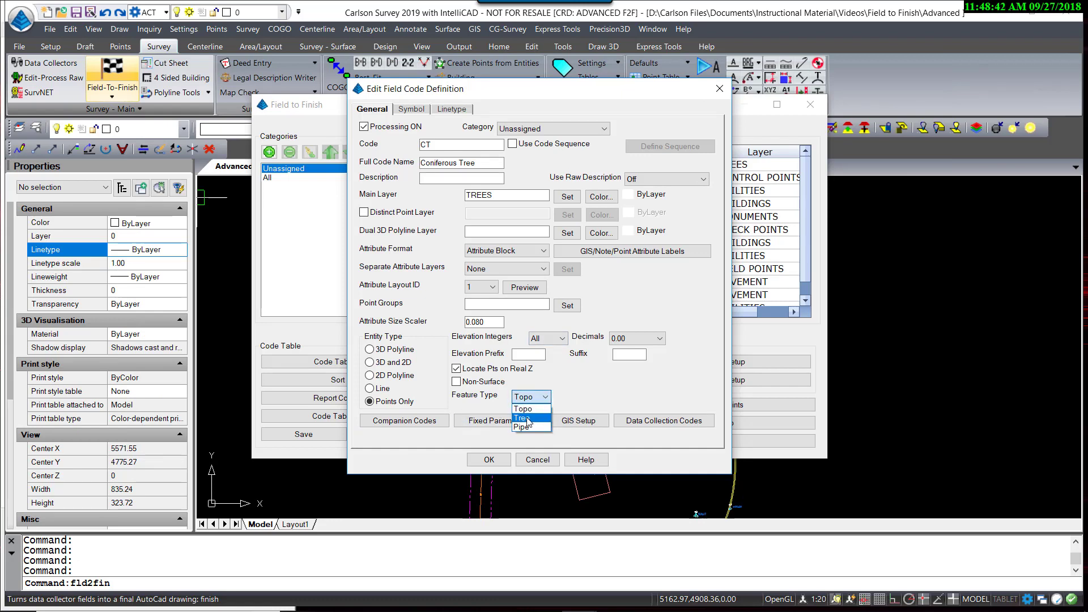
click(524, 419)
key(Return)
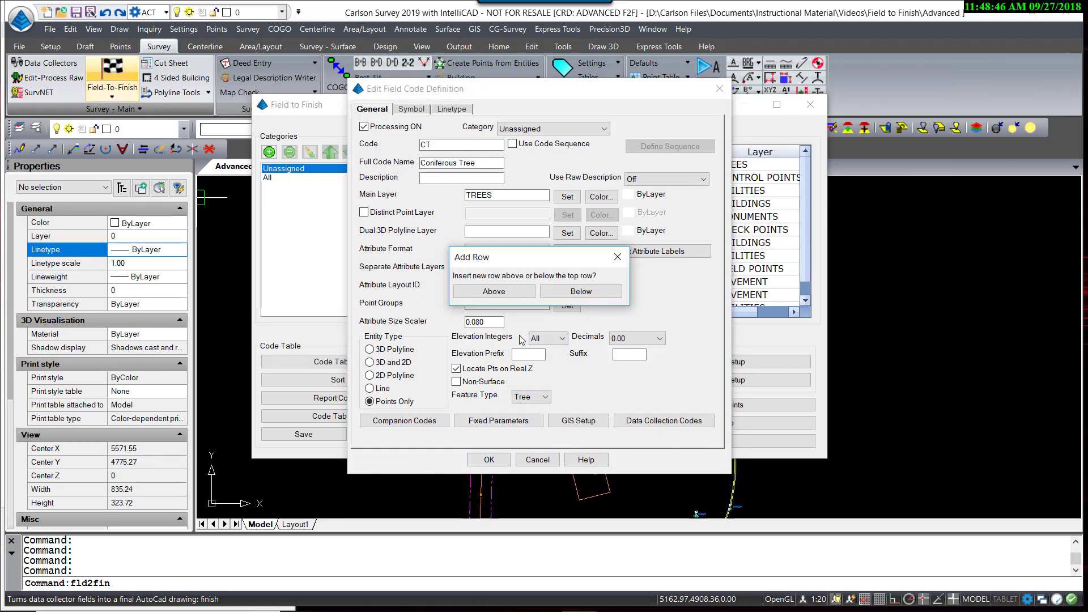
click(526, 290)
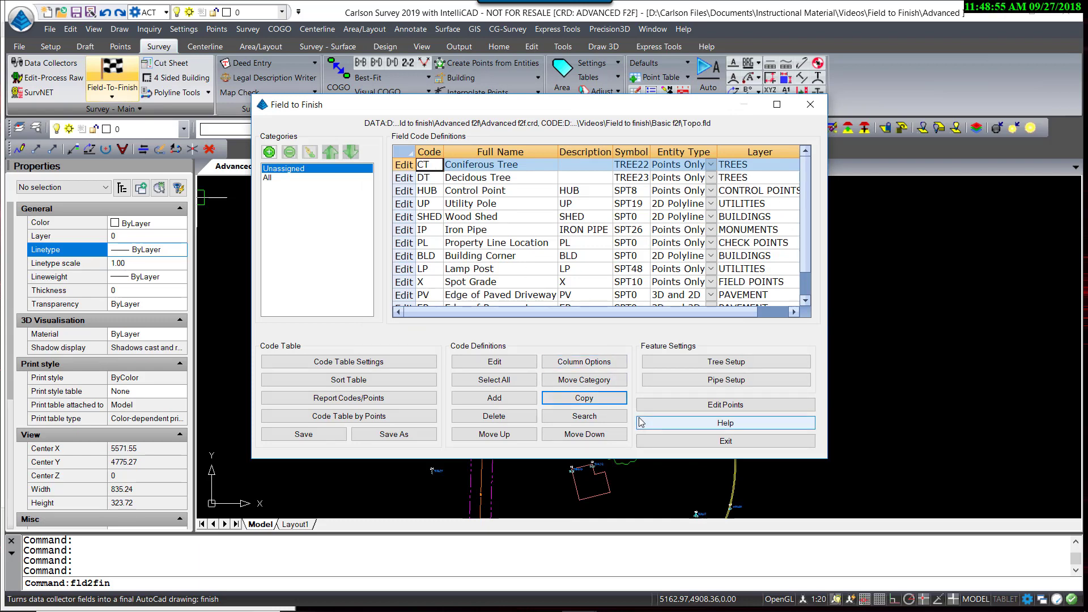
Open Tree Setup, reposition the dialog, and review Tree Entity Options including the 0.80 size factor
click(727, 364)
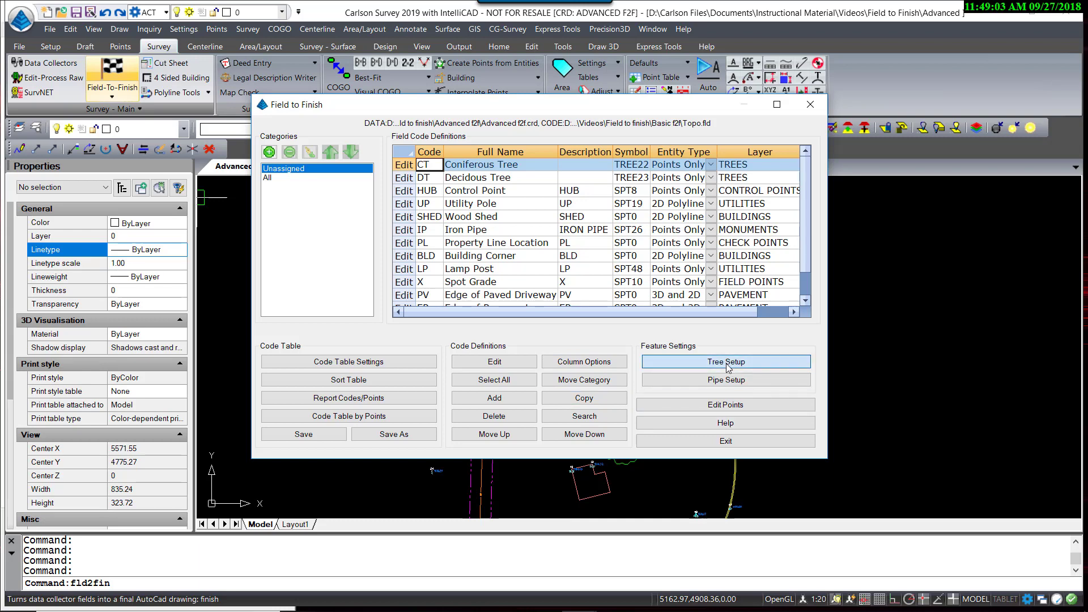
drag(564, 145, 541, 138)
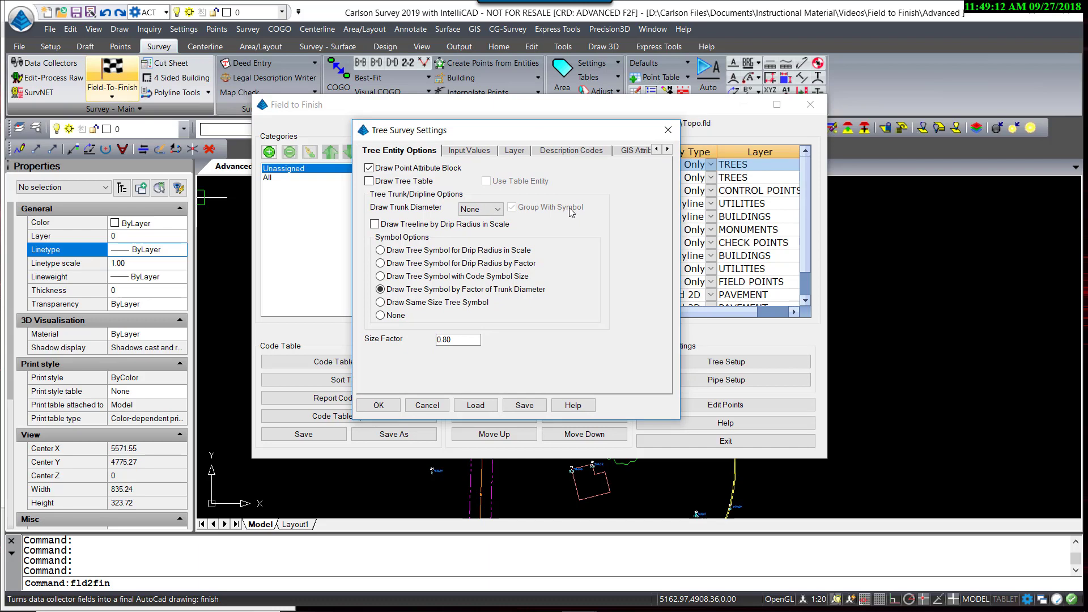
drag(514, 139, 509, 131)
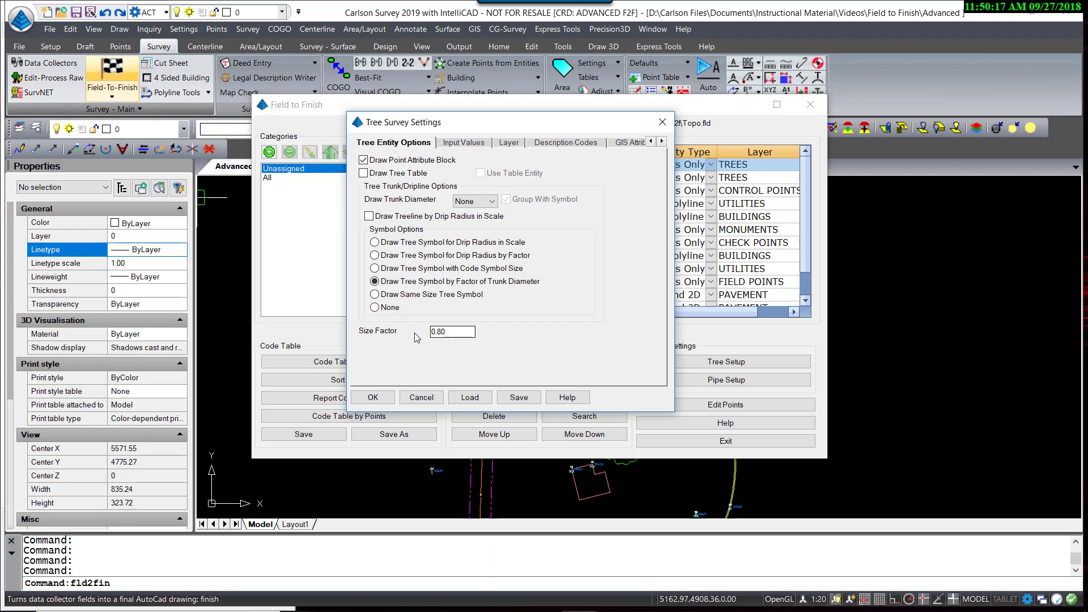
click(451, 333)
Keep trunk input as Diameter on Input Values, then review the Layer tab settings
click(466, 144)
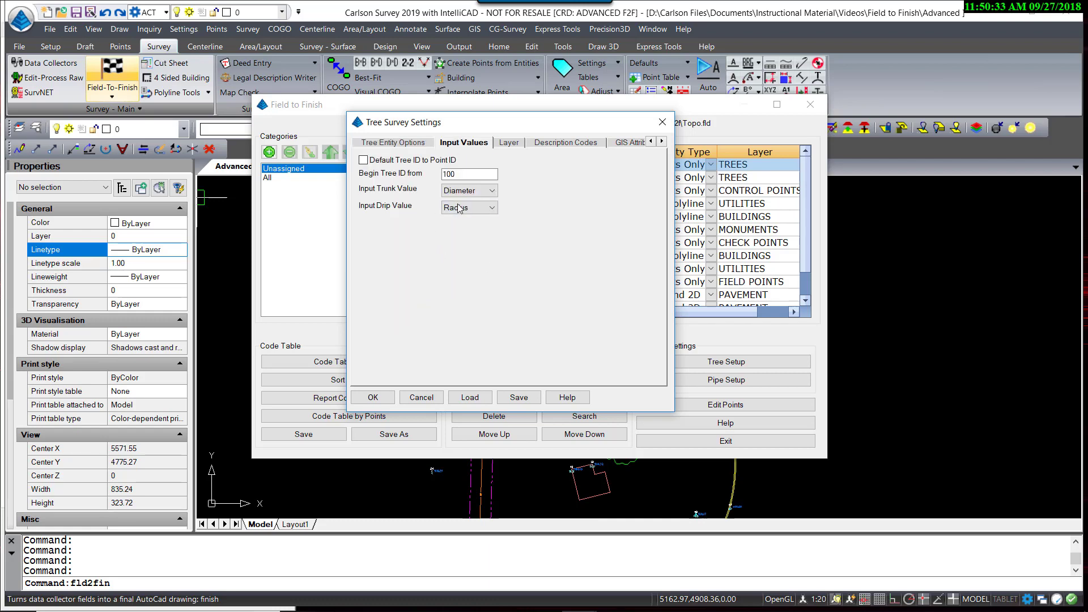
click(491, 192)
click(491, 196)
click(397, 143)
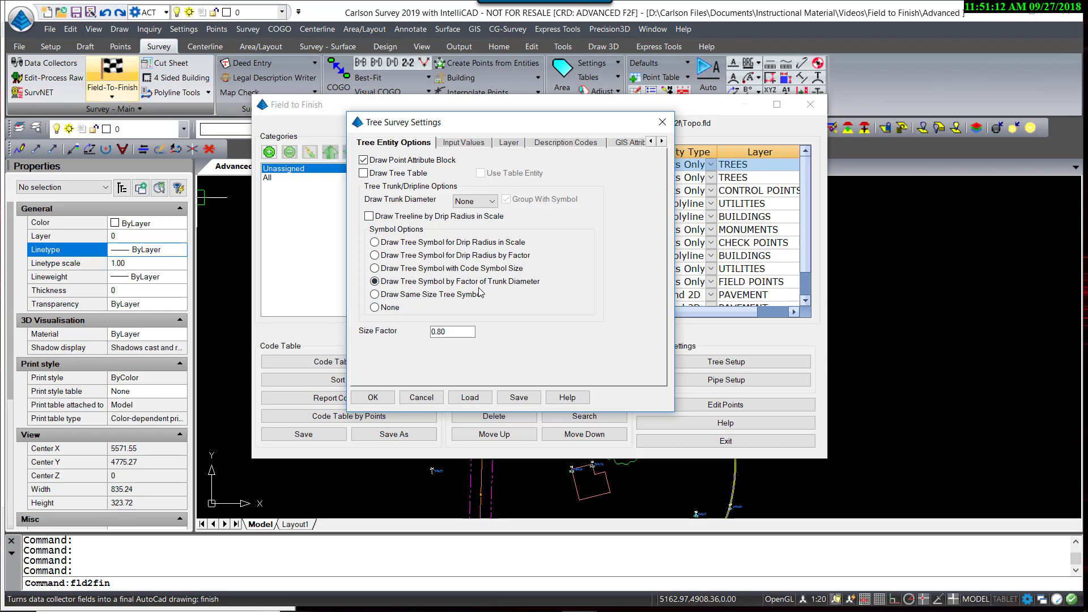
click(459, 144)
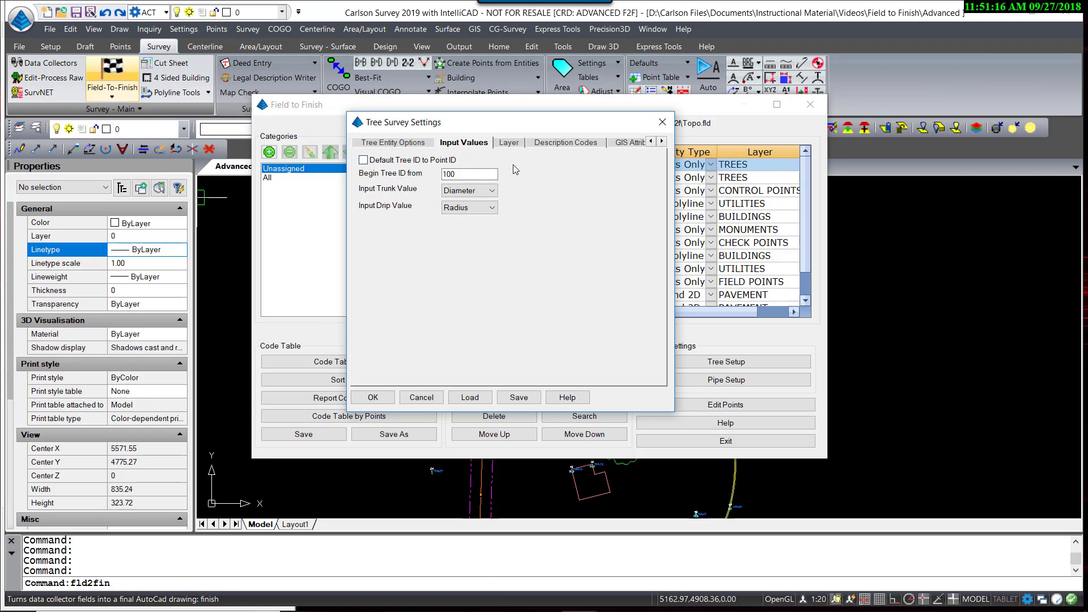
click(509, 144)
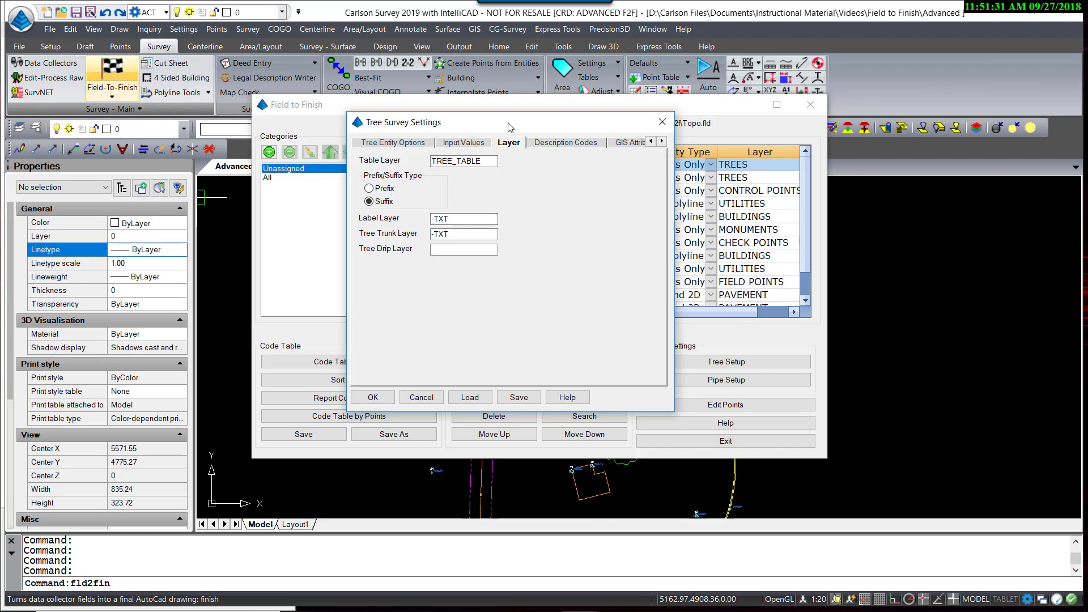
click(433, 221)
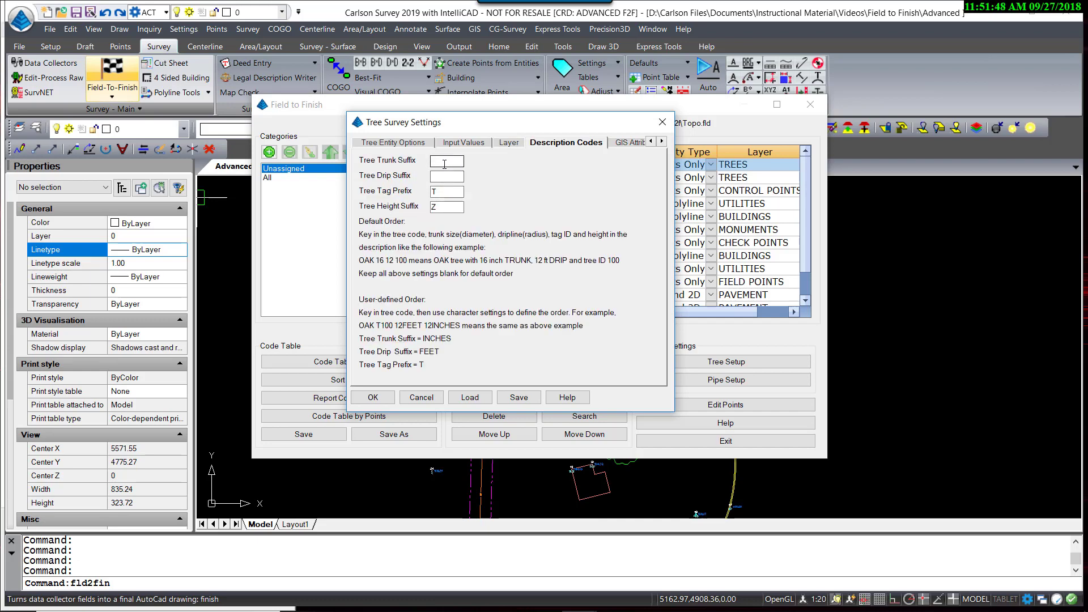
Check trunk and drip suffixes, then review GIS Attributes and Label values like the LEROY text style
click(434, 179)
click(442, 159)
click(628, 143)
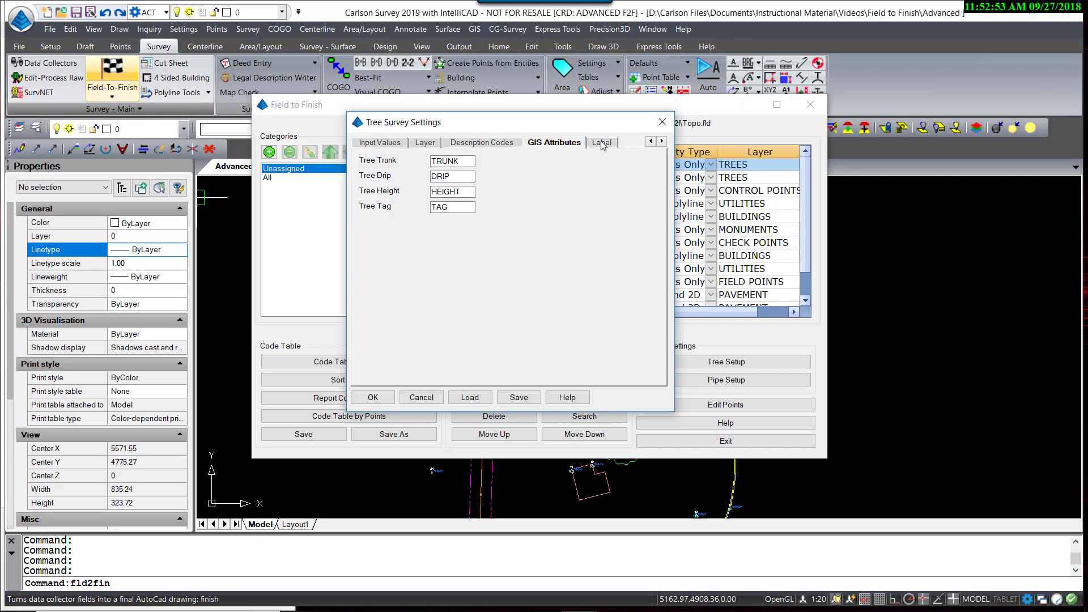
click(601, 142)
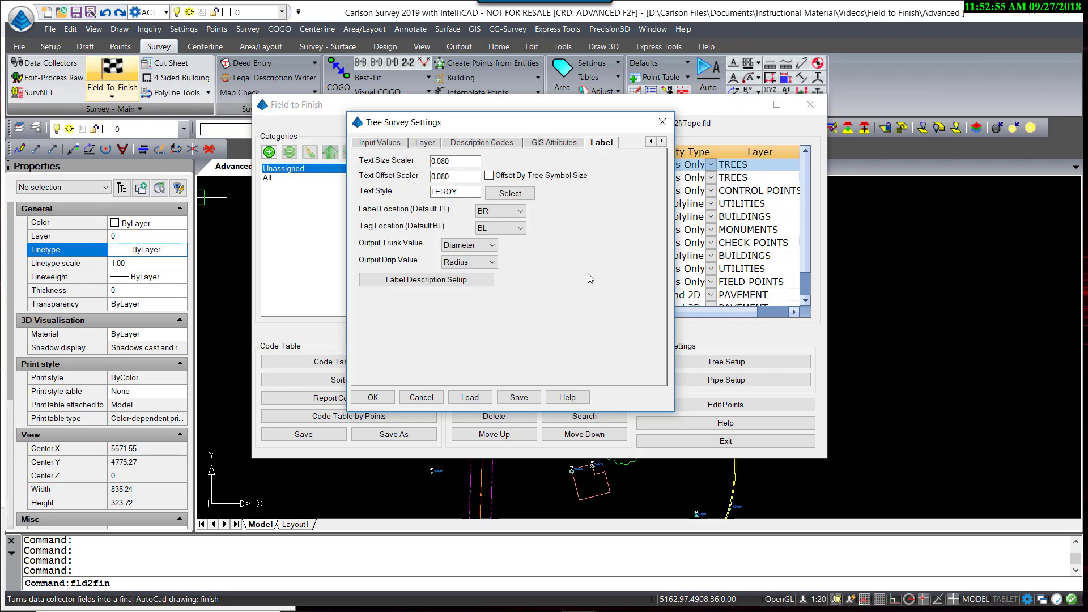
click(455, 161)
click(457, 176)
click(465, 194)
Keep trunk size first in the label order, check its suffix, and accept both settings dialogs
click(424, 288)
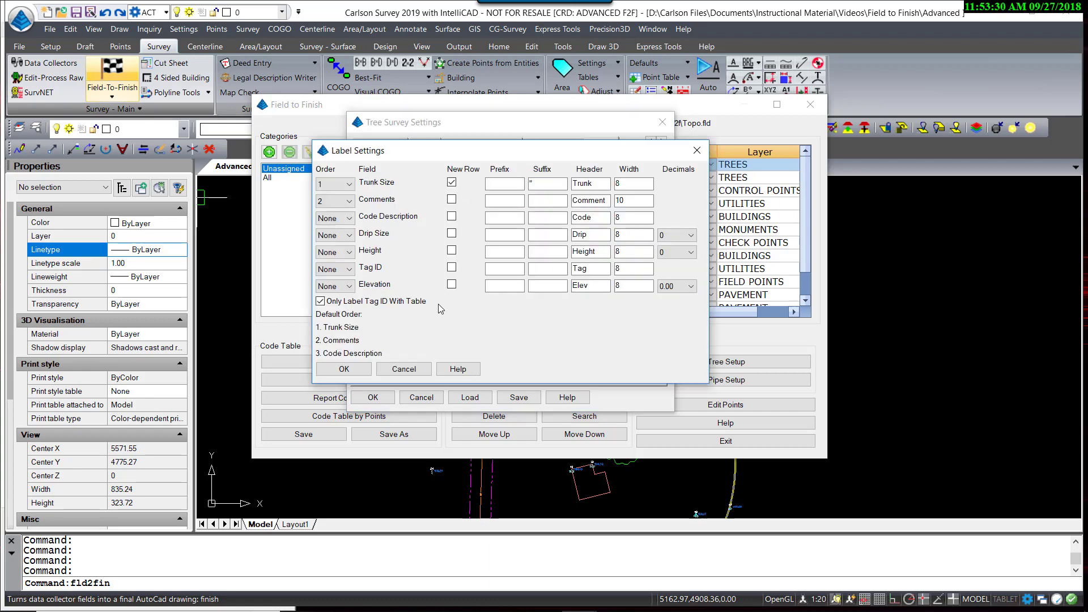
click(351, 186)
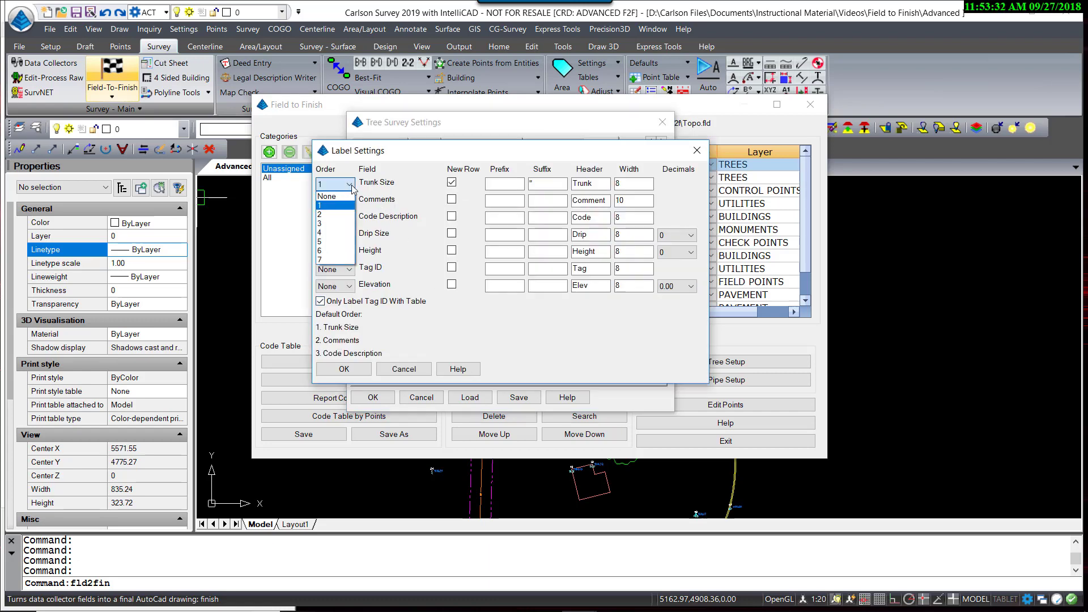
click(352, 188)
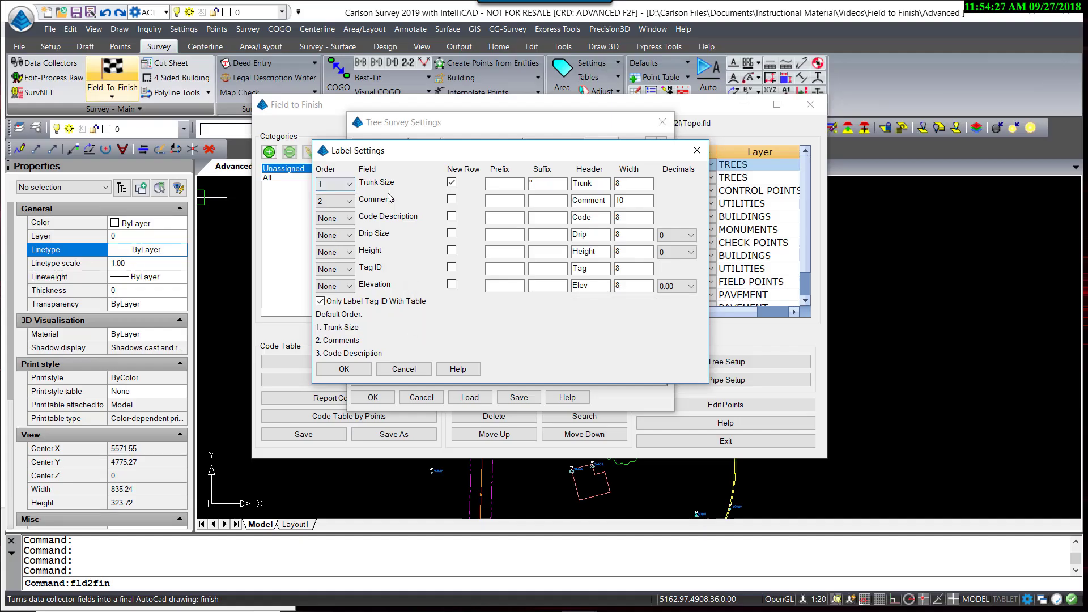
click(540, 184)
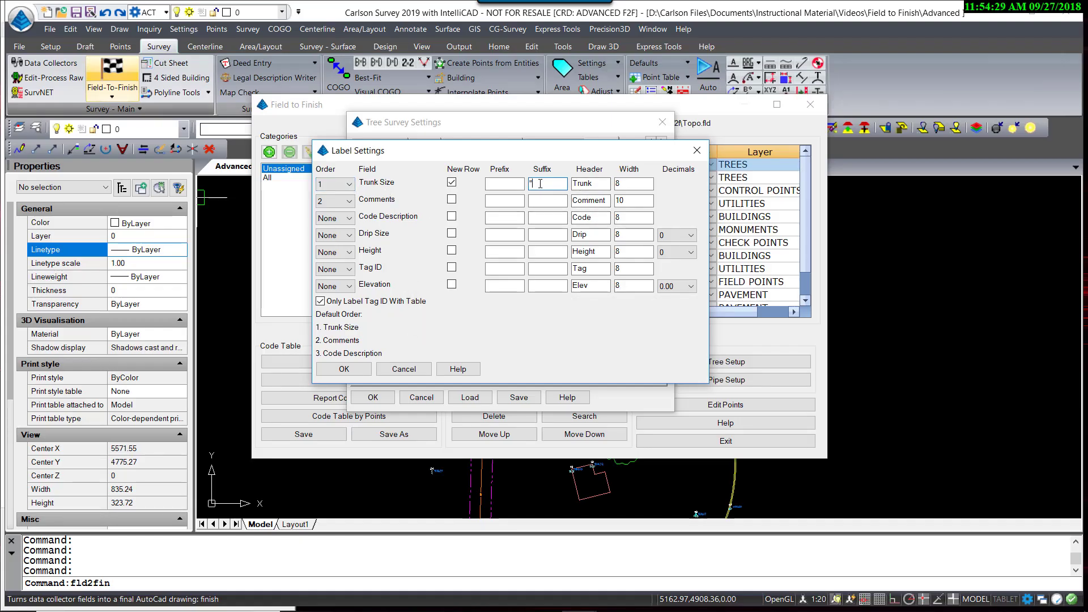
click(344, 369)
click(373, 398)
In the Coordinate Data Sheet, recode point 11 to DT 18 and point 12 to DT 24
drag(554, 113, 536, 89)
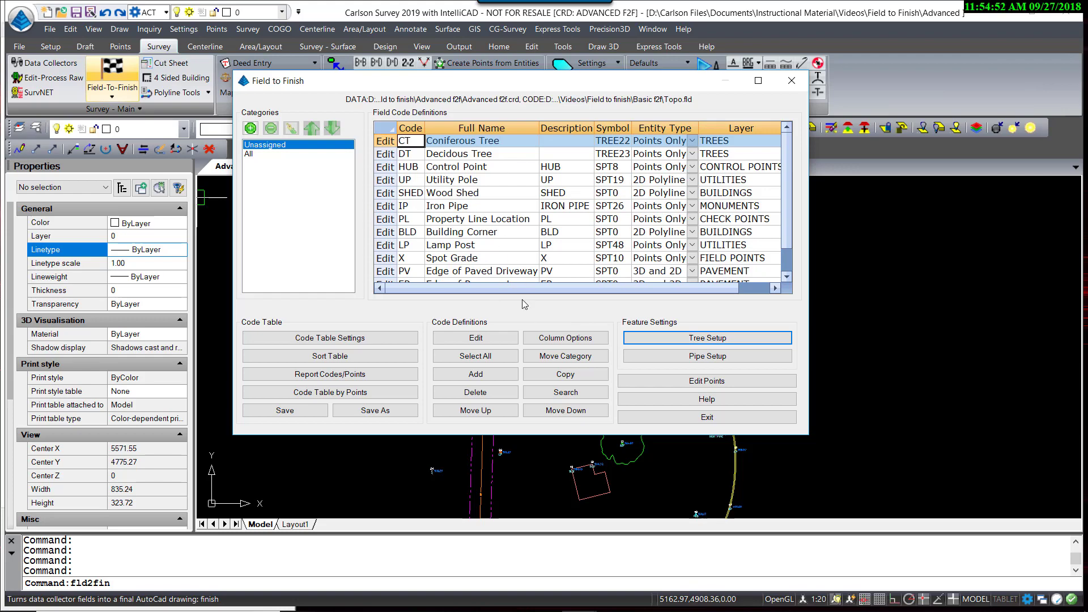
click(708, 385)
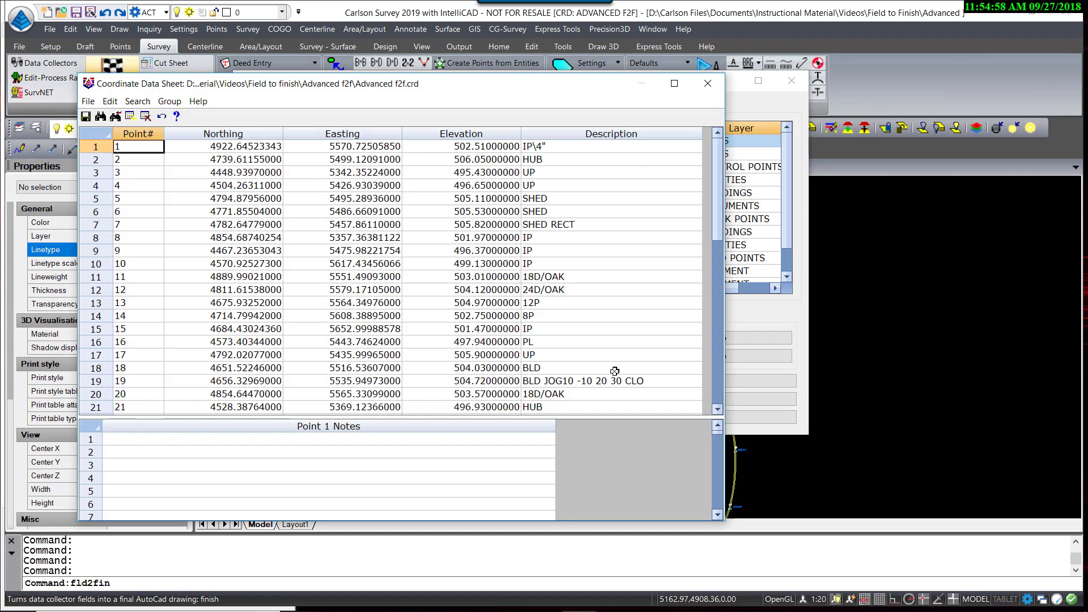
click(553, 276)
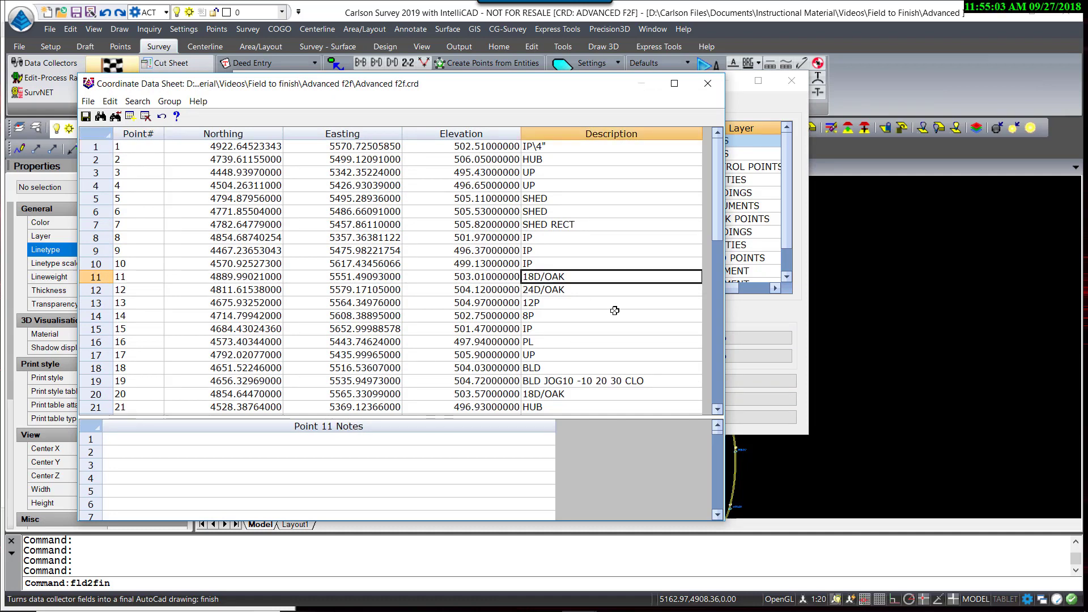
drag(542, 276, 513, 285)
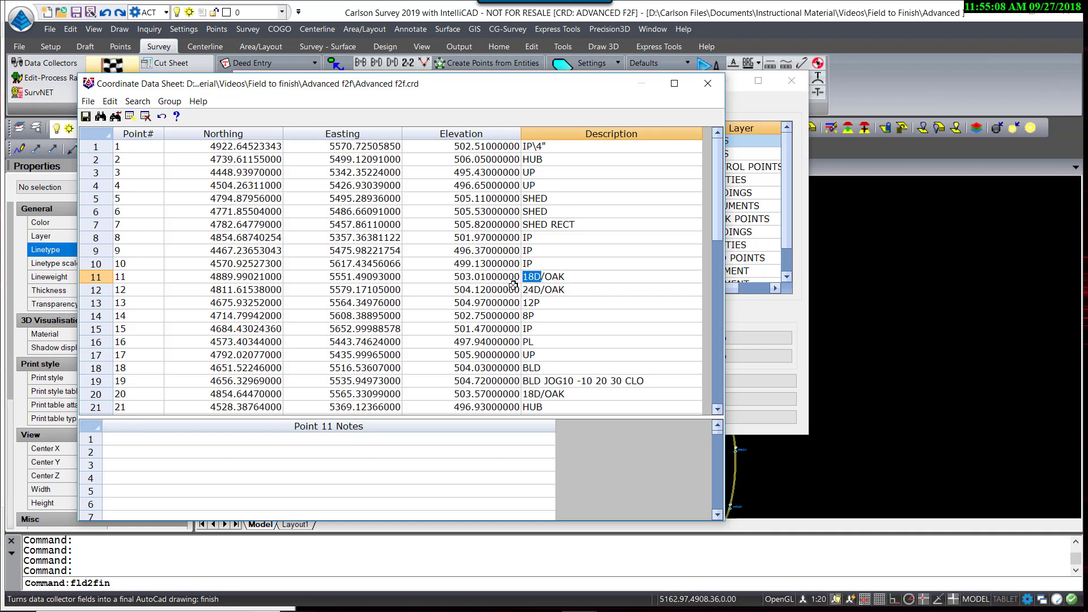
text(dt)
key(BackSpace)
key(BackSpace)
text(DT 18)
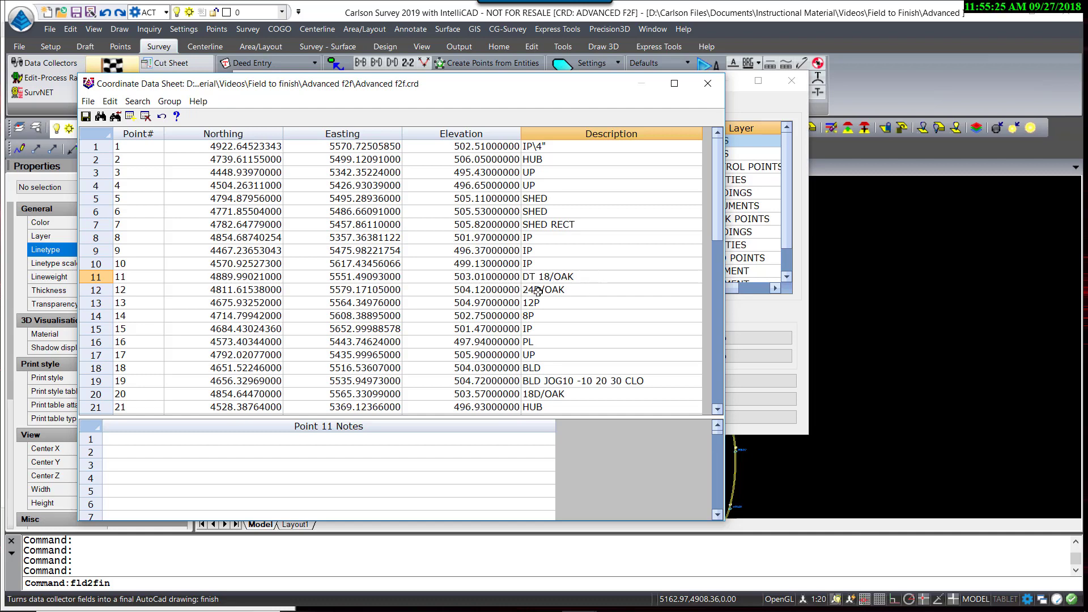
click(539, 291)
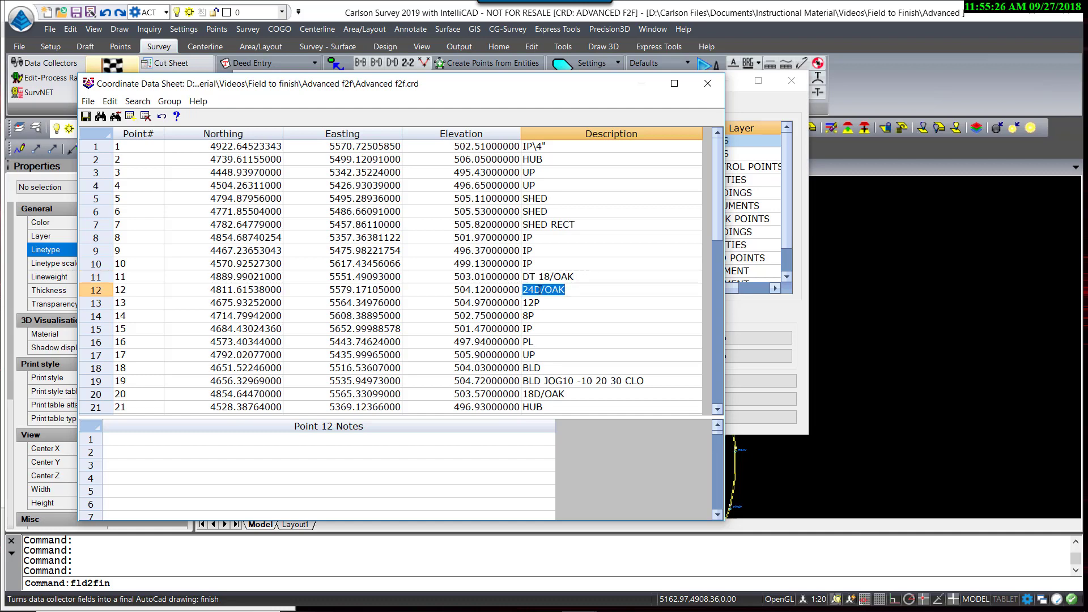
click(519, 291)
key(Delete)
key(Delete)
key(Delete)
text(DT 24)
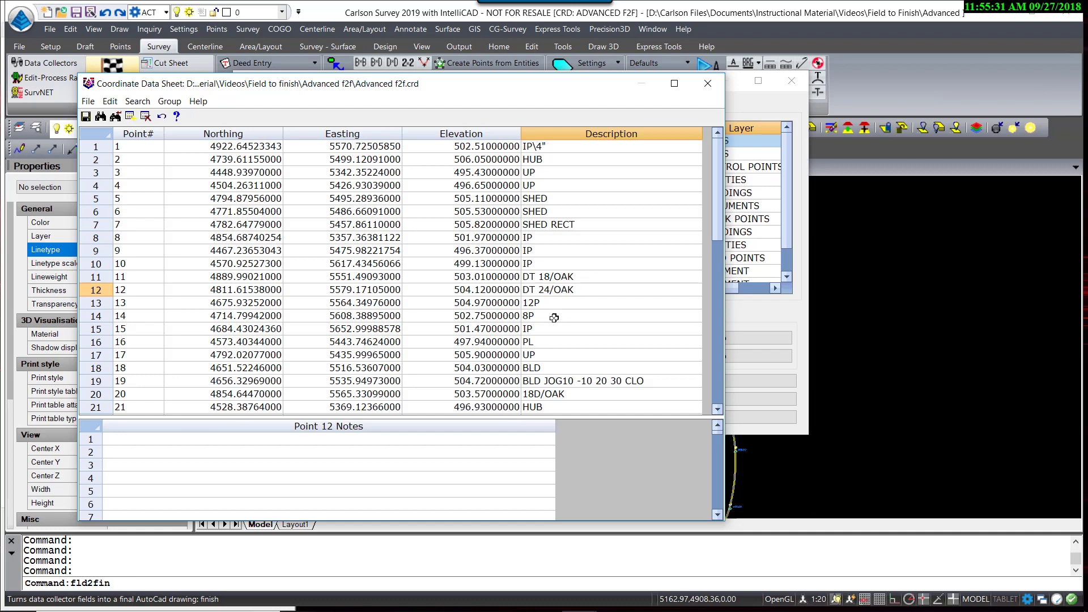
Recode points 13, 14 and 20 as CT 12/PINE, CT 8/PINE and DT 18/OAK, then save
click(542, 302)
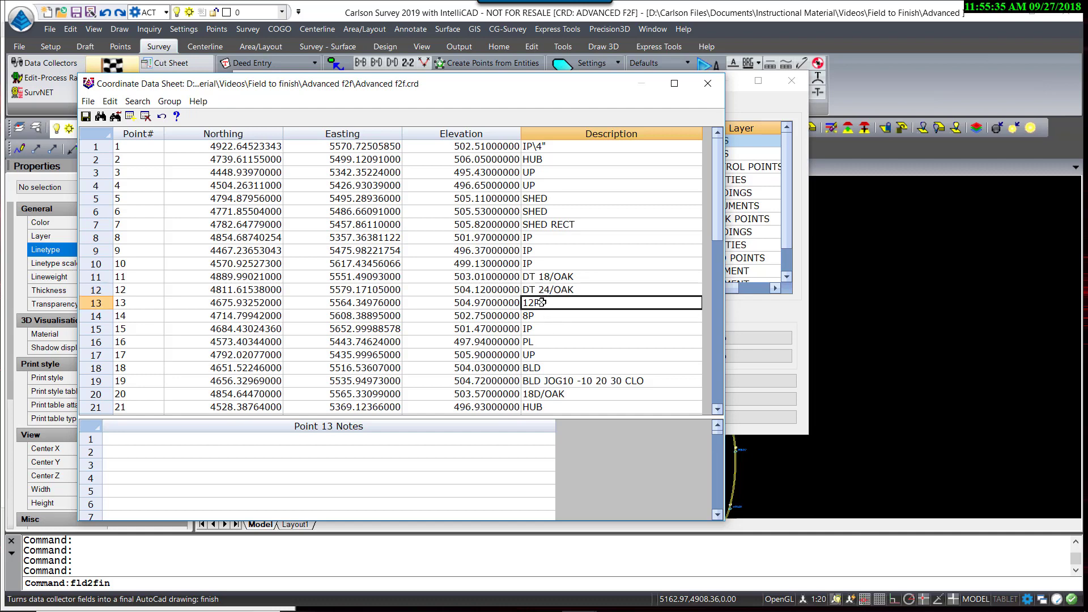
double_click(542, 302)
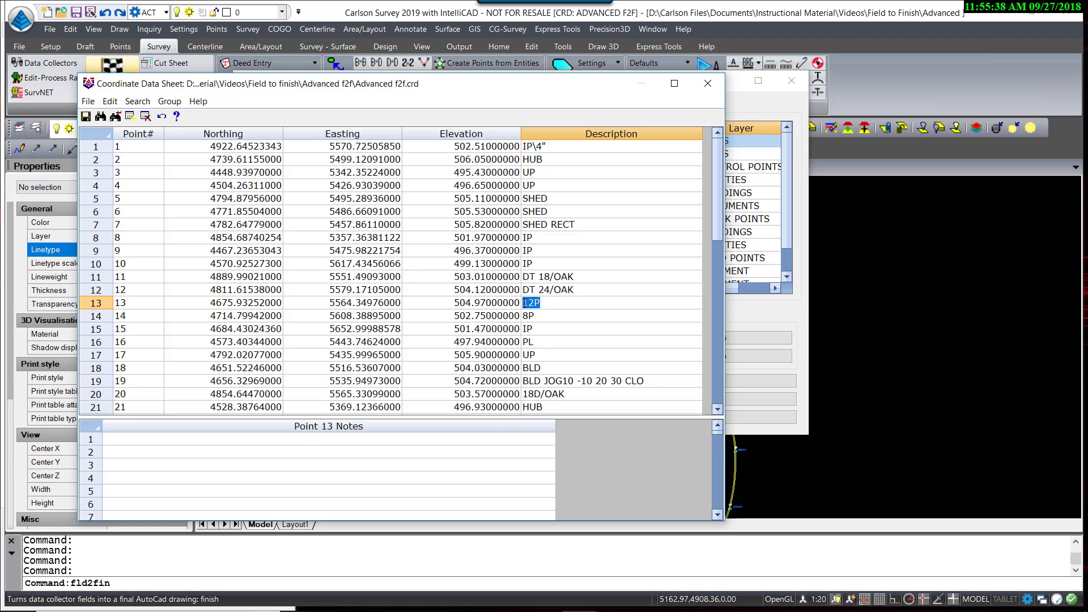
key(Delete)
text(CT 12/PINE)
click(543, 318)
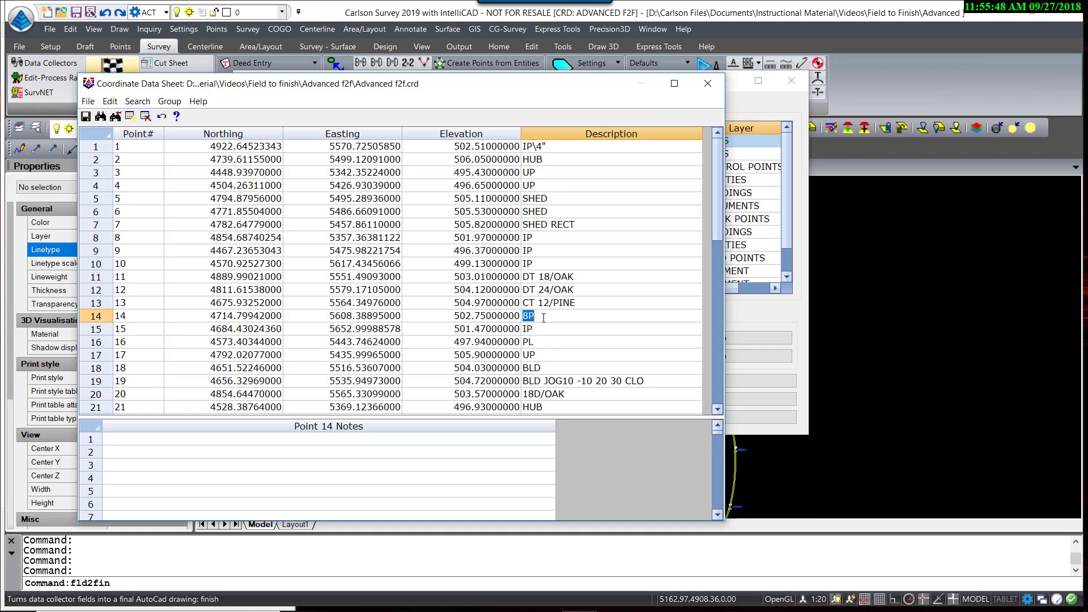
text(CT 8/PINE)
click(553, 397)
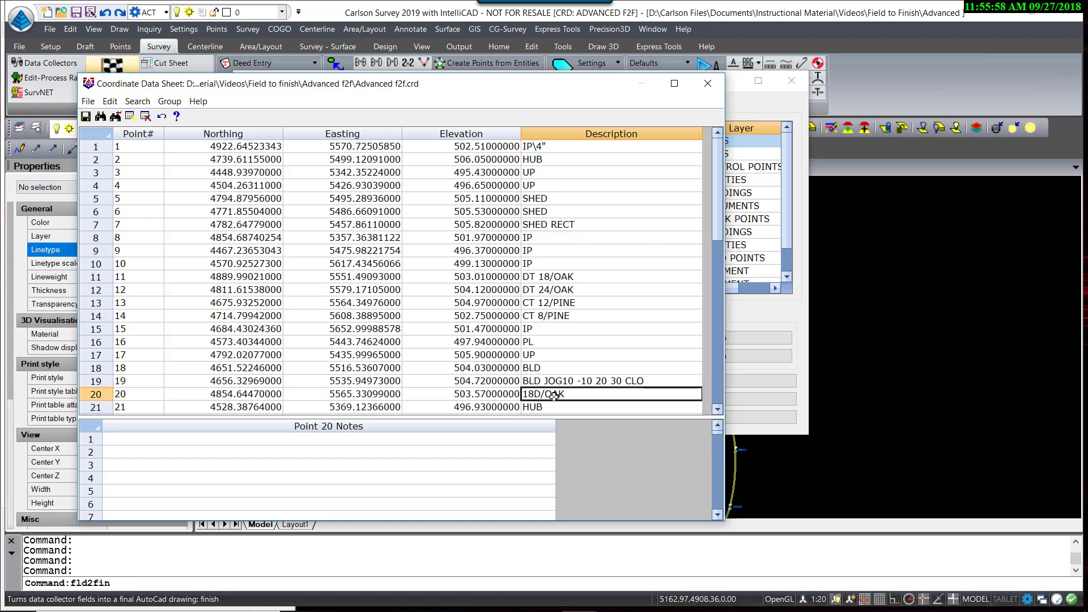
click(559, 280)
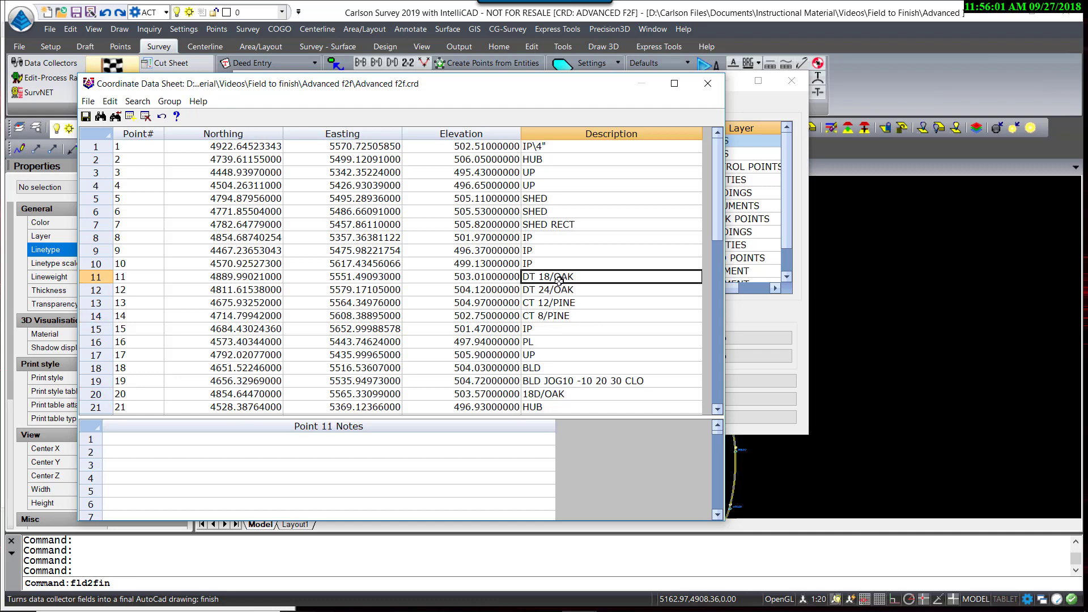
click(560, 396)
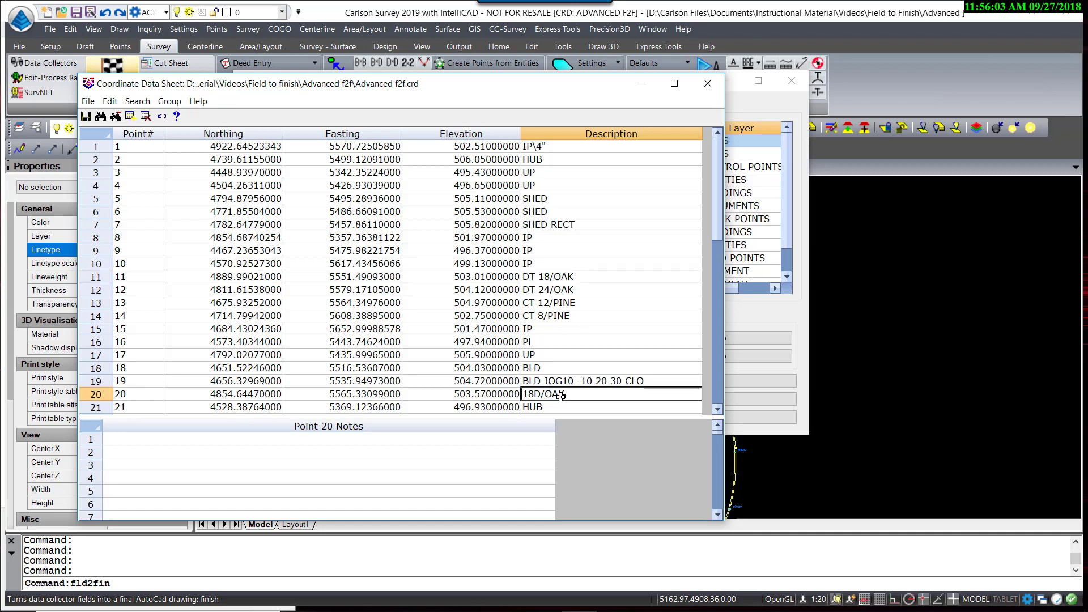
text(DT 18/OAK)
click(86, 116)
Close the code table and draw Field to Finish for only the Trees point group
key(Return)
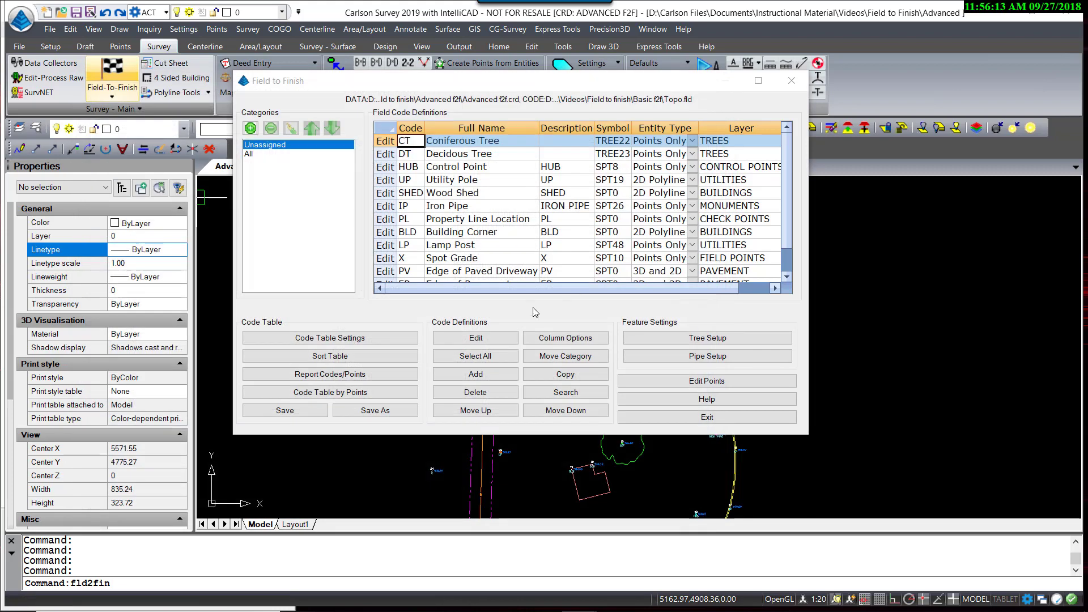
click(747, 471)
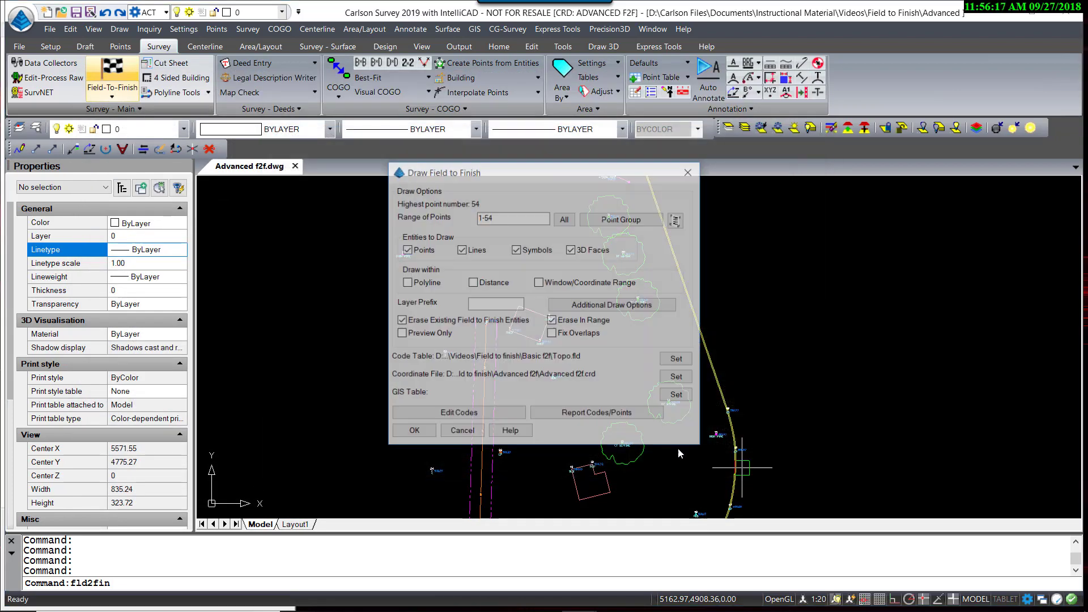
mouse_move(536, 172)
mouse_down()
mouse_move(589, 140)
mouse_move(465, 114)
mouse_move(487, 108)
mouse_up()
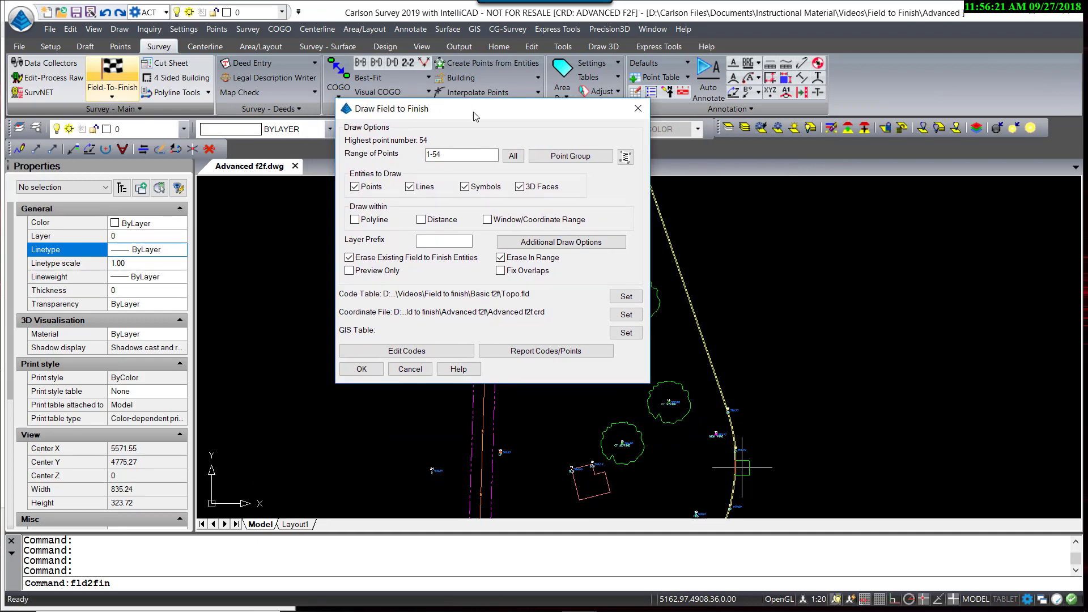
click(571, 158)
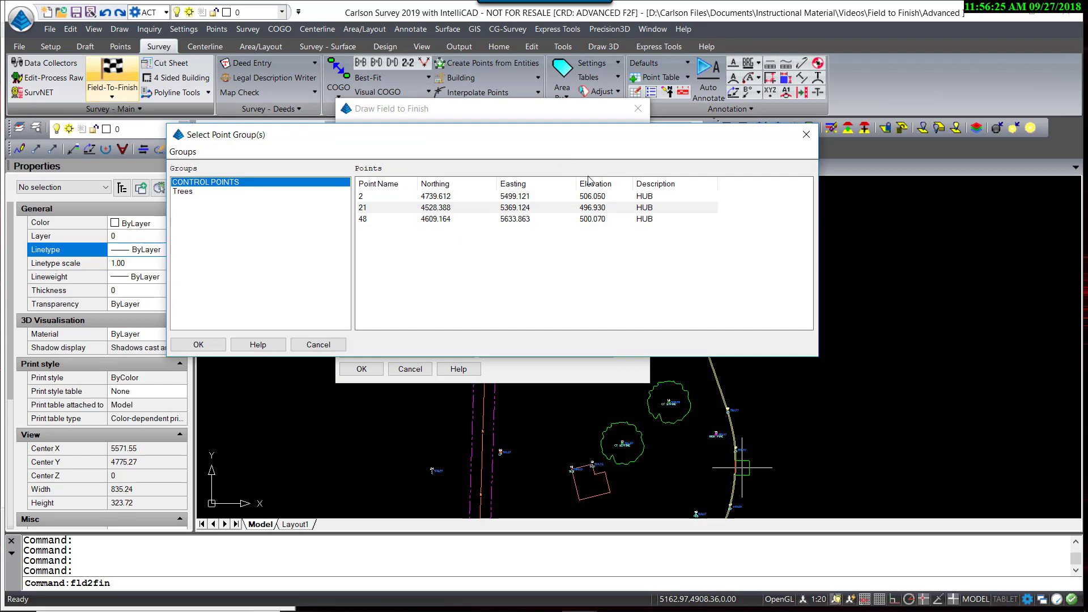
click(191, 193)
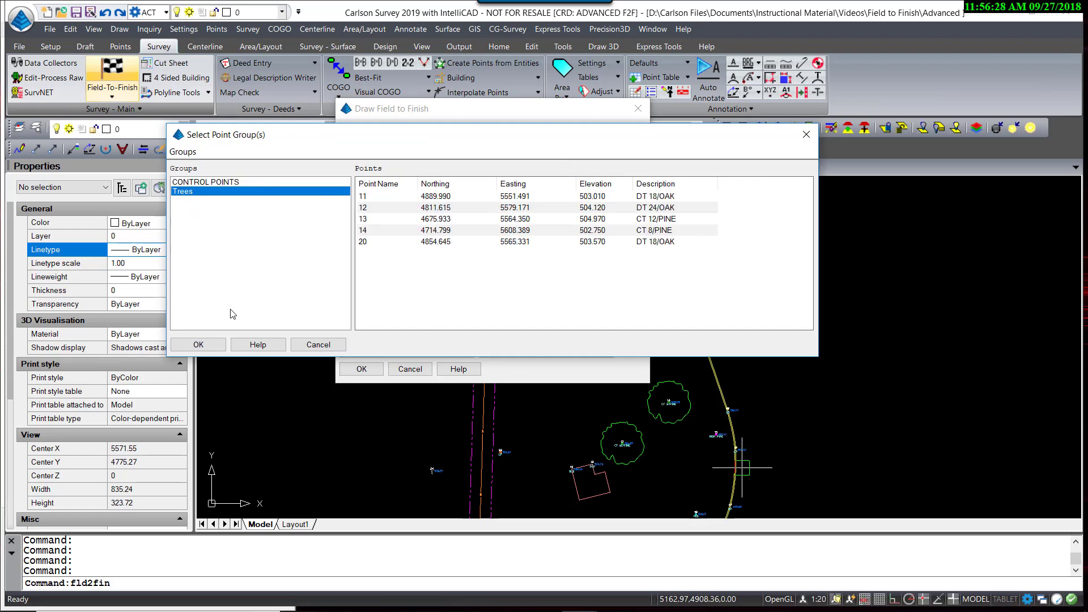
click(199, 345)
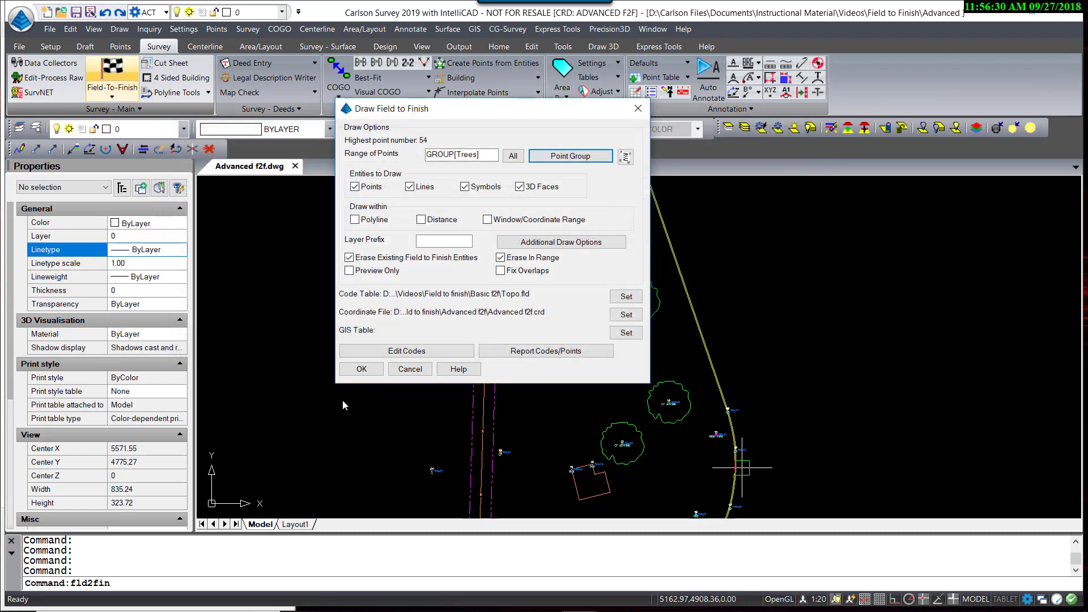
click(361, 370)
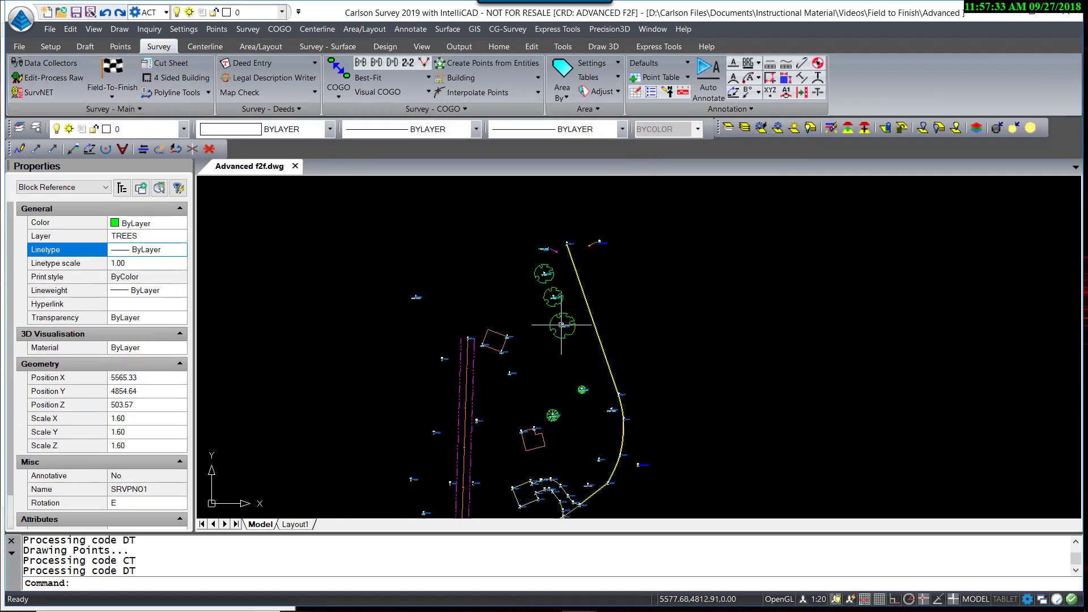
scroll(563, 326, up, 5)
scroll(562, 326, down, 5)
mouse_move(572, 255)
middle_down()
mouse_move(595, 306)
mouse_move(587, 333)
middle_up()
scroll(587, 333, up, 3)
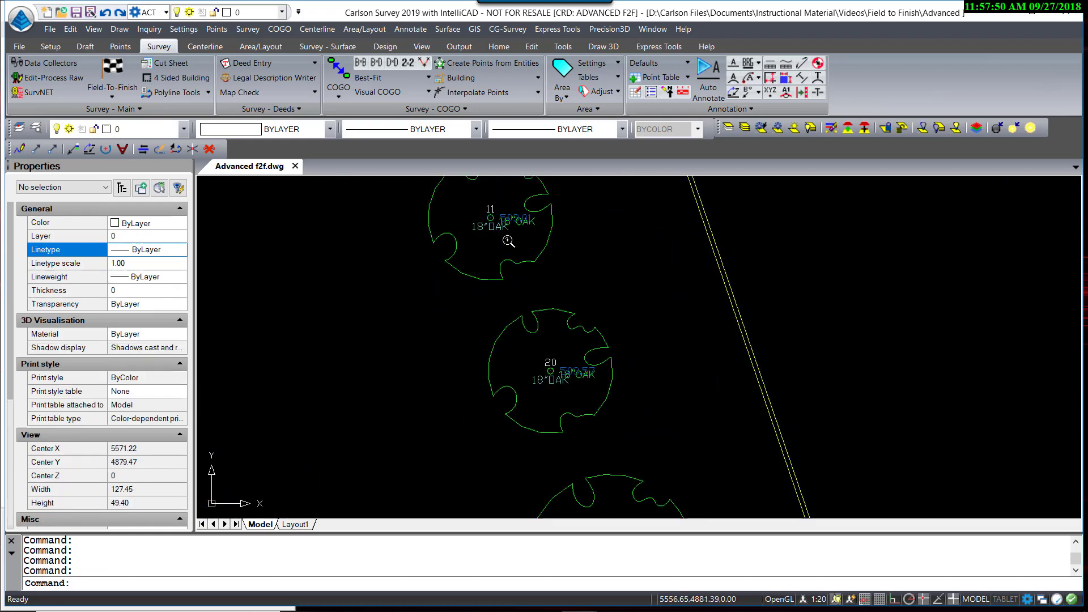
scroll(596, 400, up, 2)
middle_drag(595, 401, 581, 249)
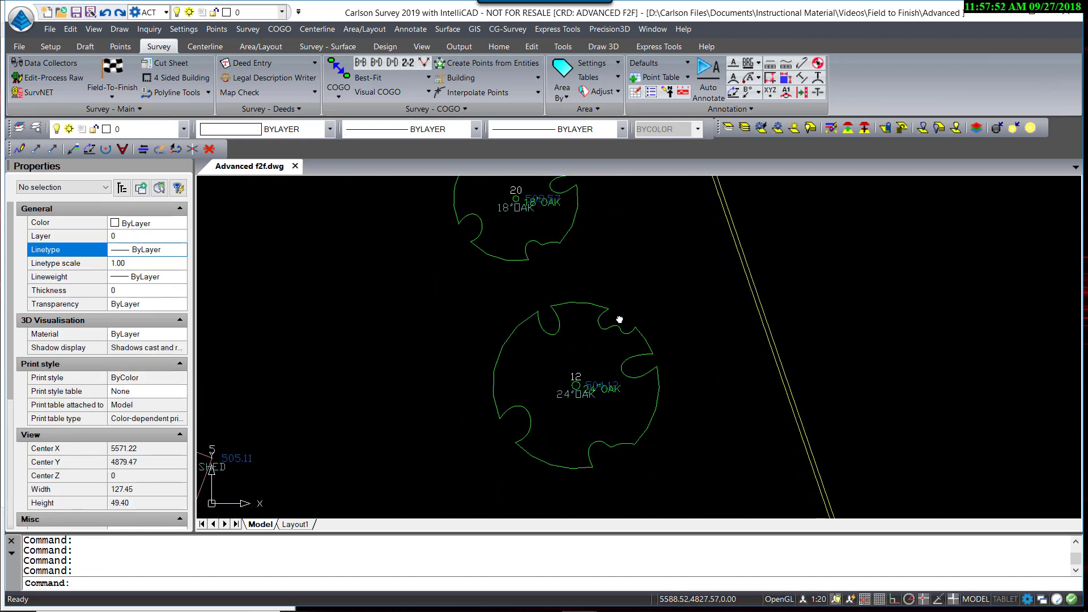
scroll(643, 369, down, 3)
scroll(610, 404, up, 4)
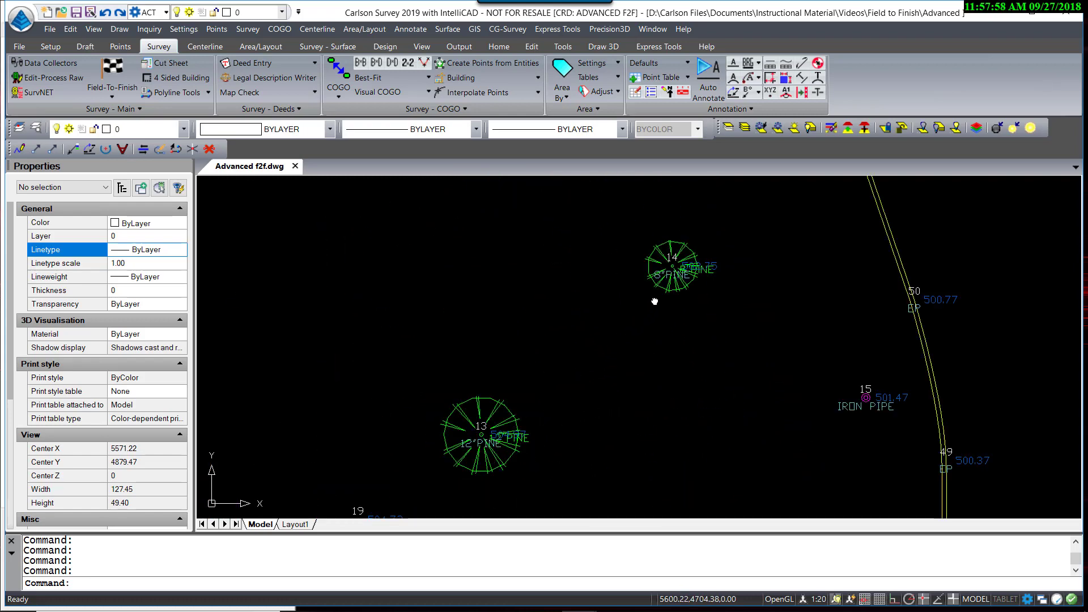
scroll(655, 301, down, 4)
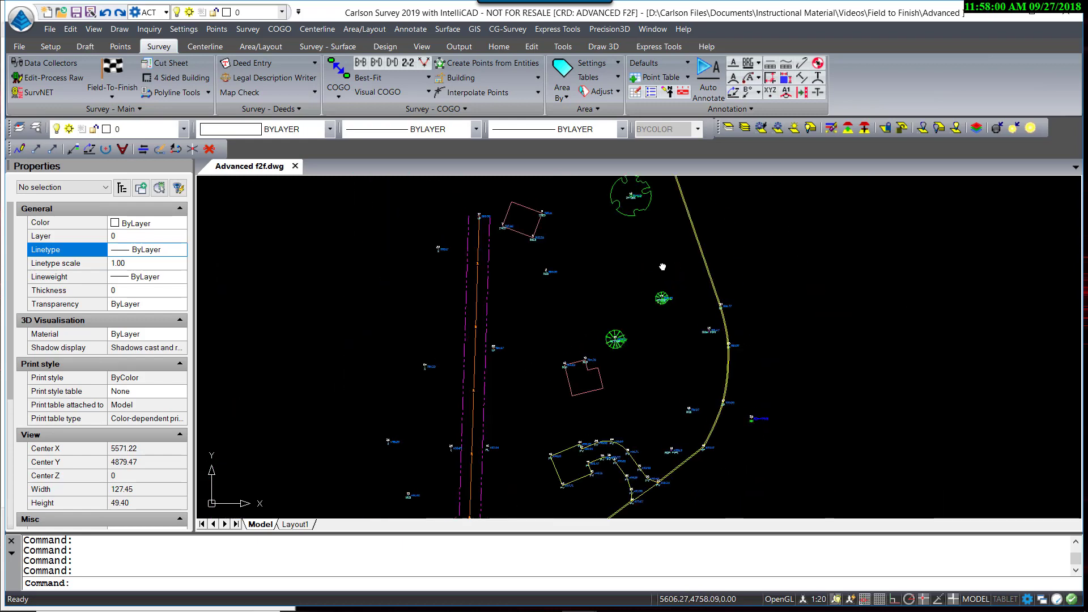
scroll(615, 270, up, 4)
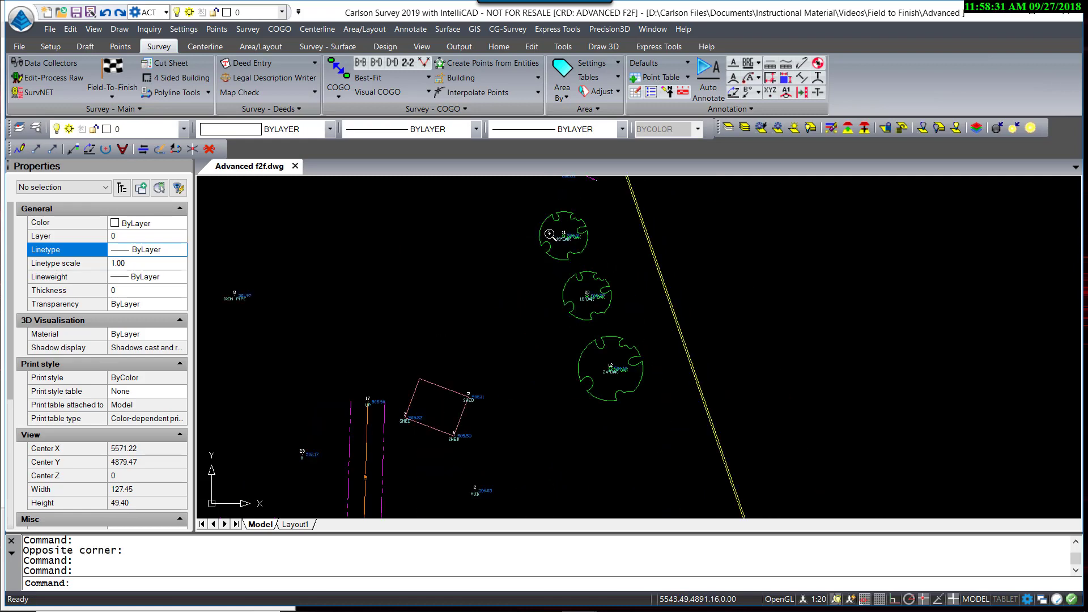
scroll(551, 234, up, 3)
scroll(590, 227, up, 6)
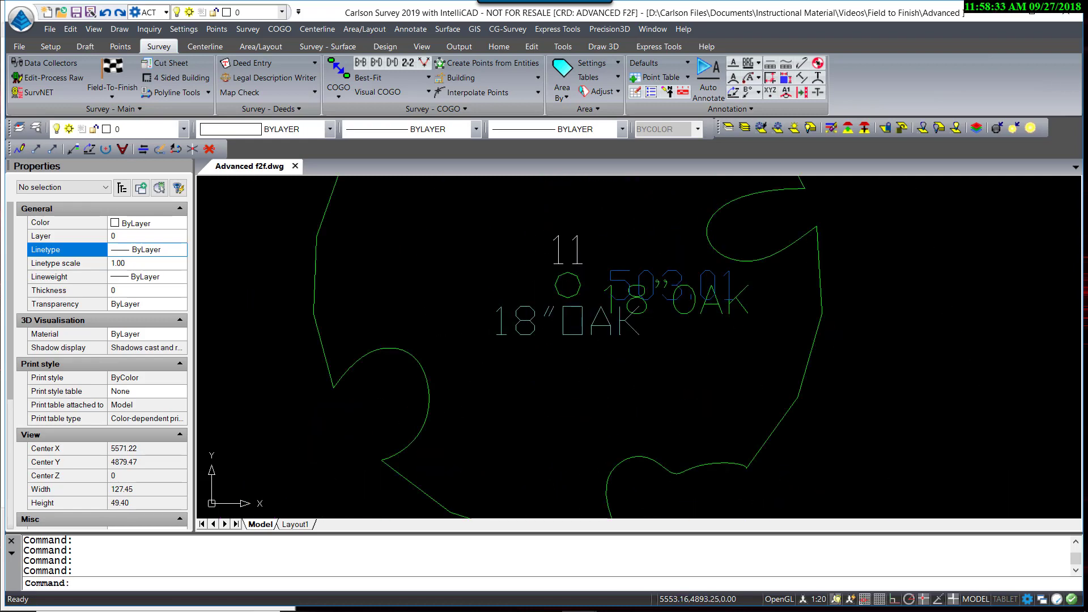
click(624, 238)
click(577, 254)
click(577, 254)
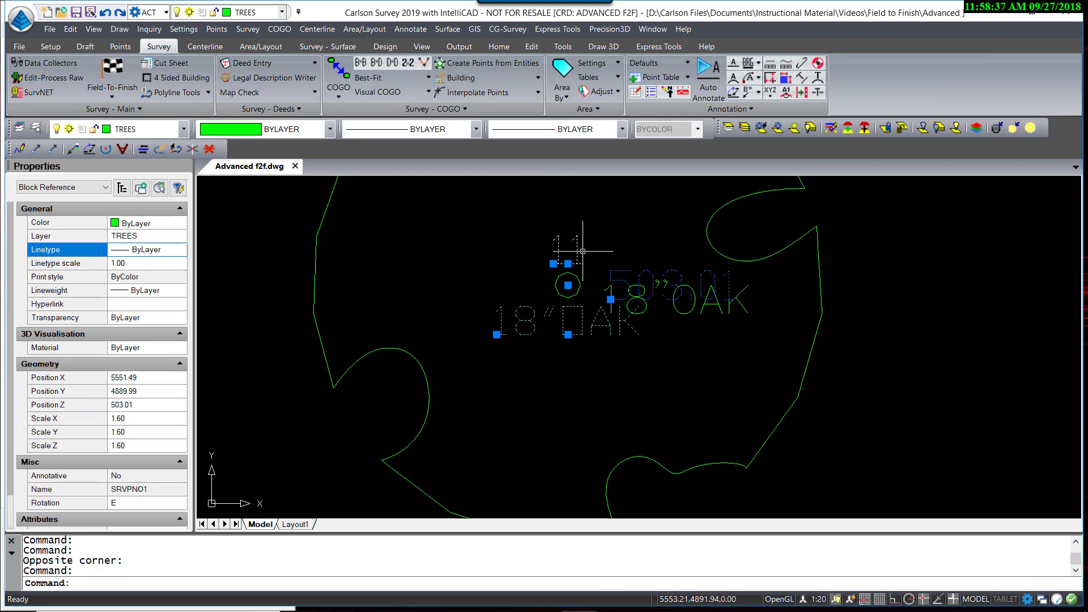
click(620, 262)
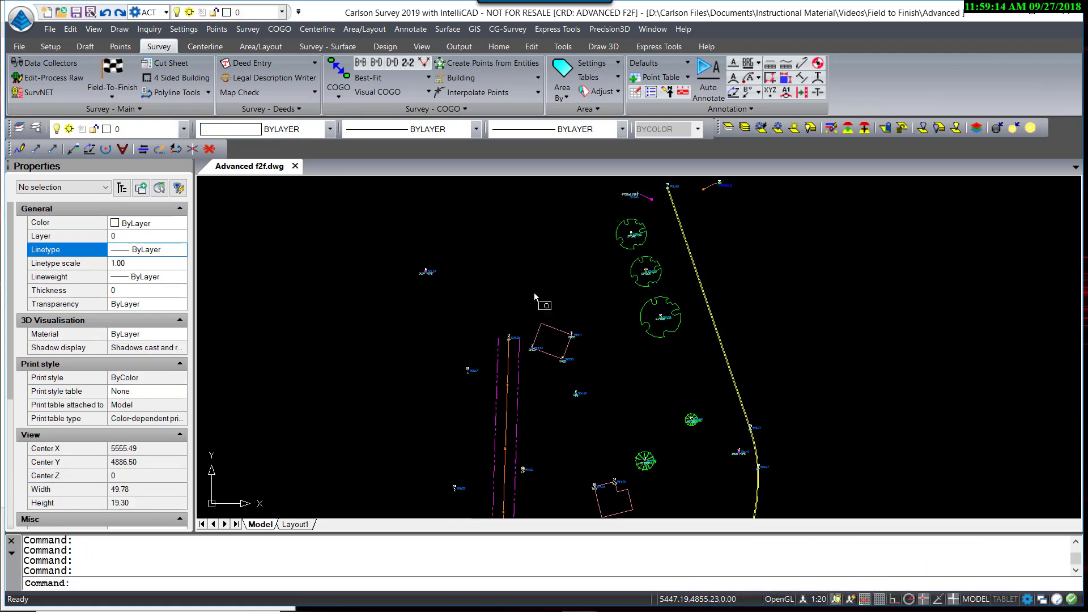
click(530, 264)
Put the Coniferous Tree (CT) code's points on a distinct FIELD POINTS layer
click(113, 74)
click(475, 417)
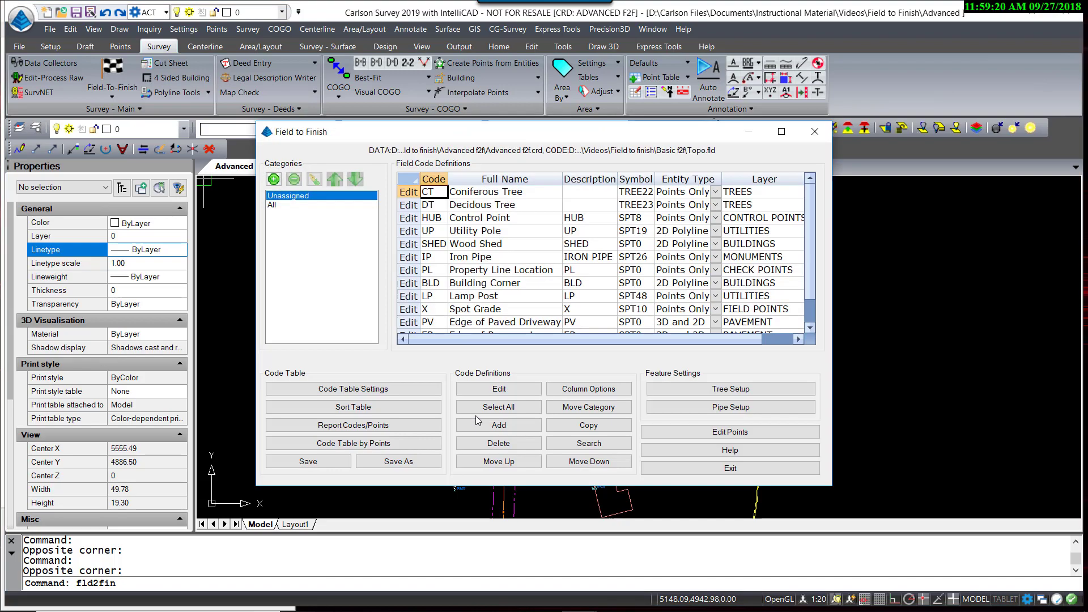
click(408, 191)
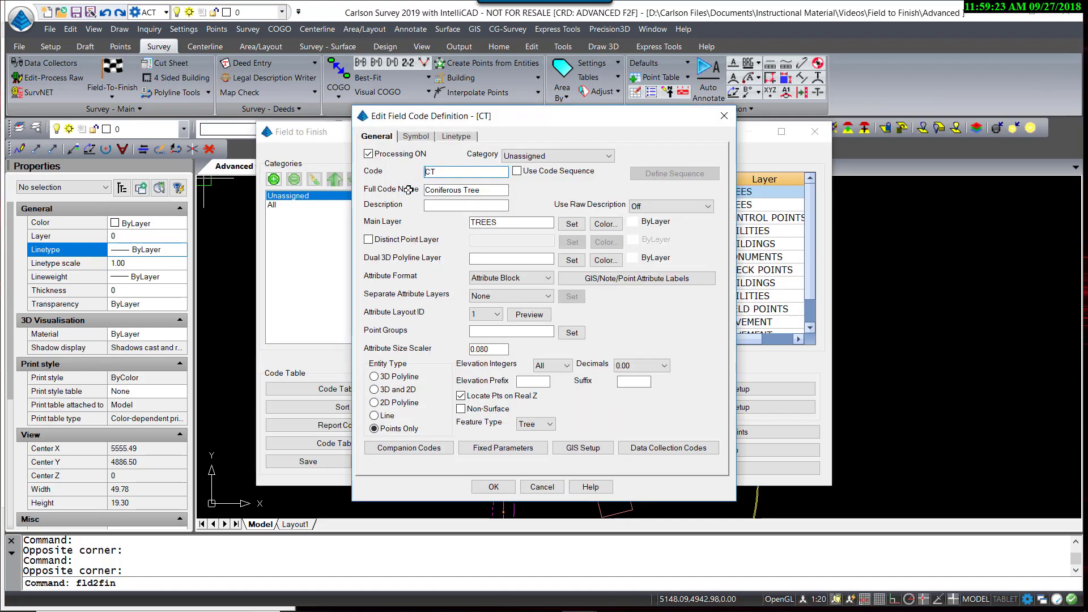
click(368, 240)
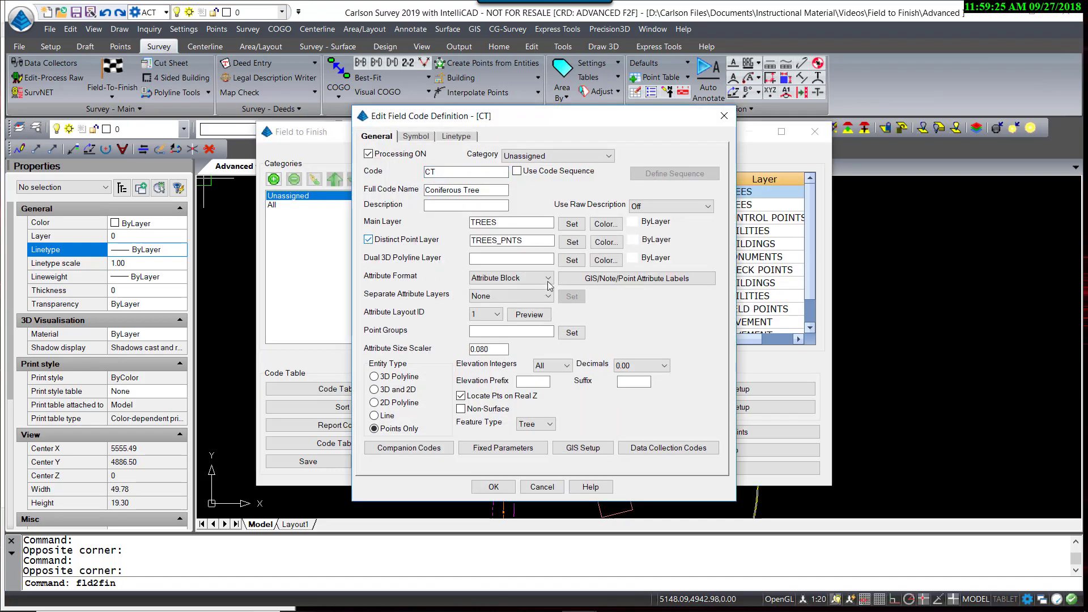
click(572, 243)
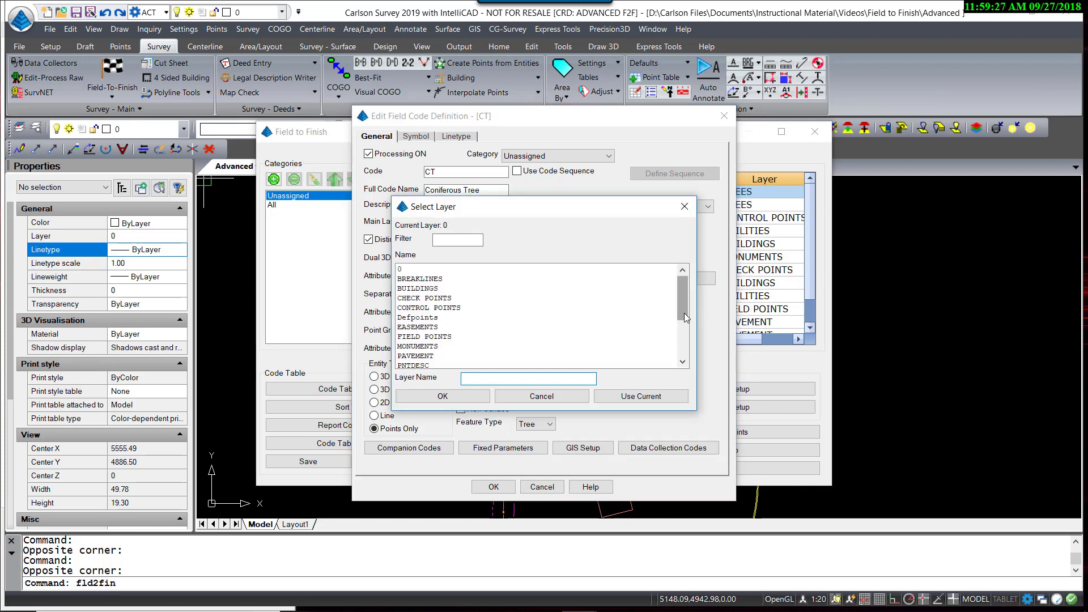
click(430, 337)
click(443, 396)
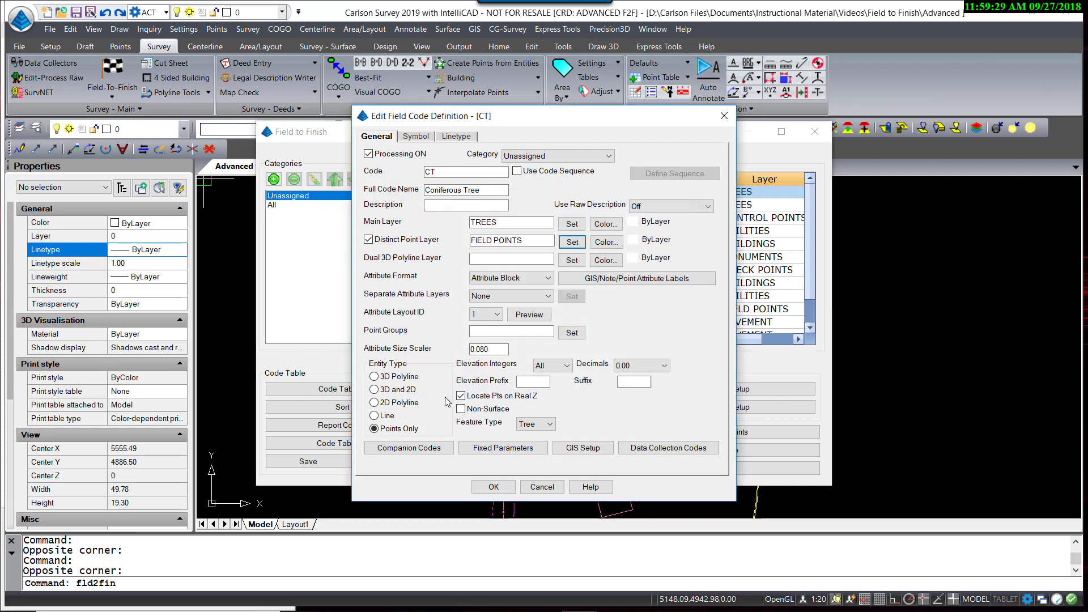
click(494, 487)
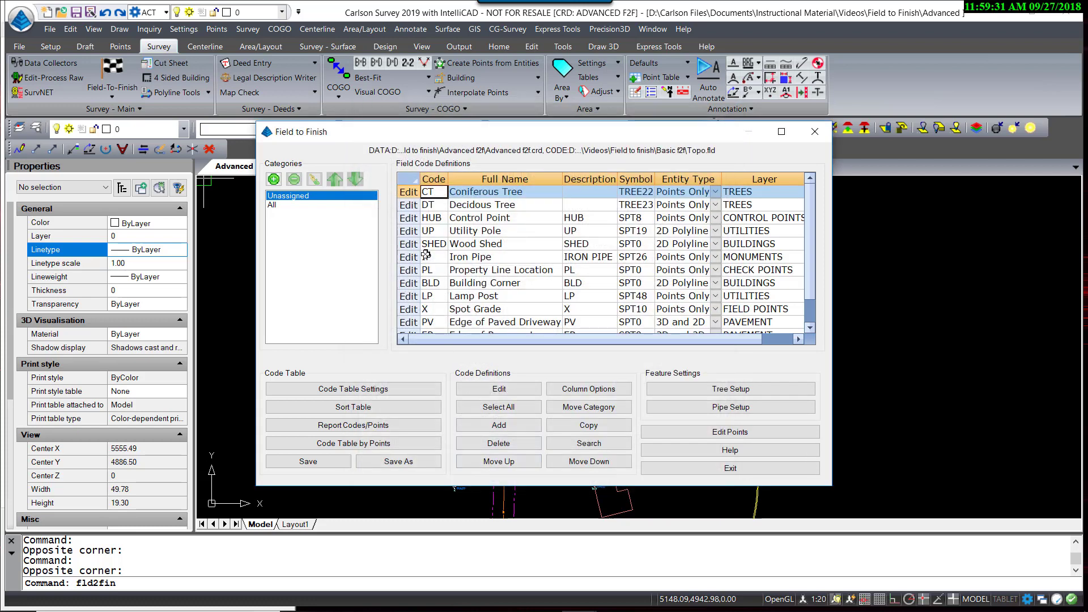
Give the DT code the same distinct FIELD POINTS layer and save the code table
click(409, 205)
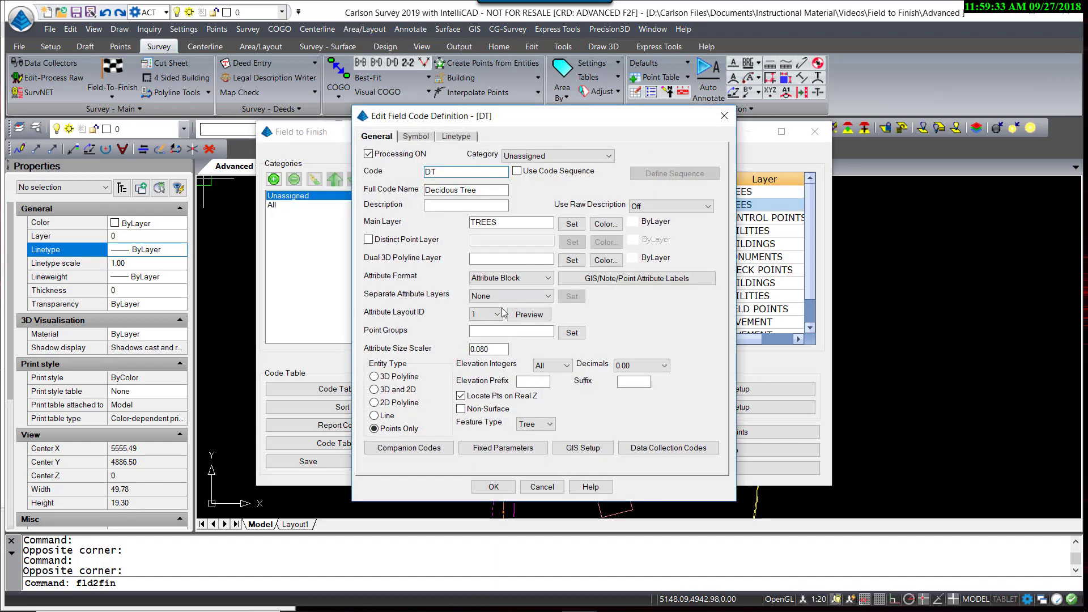
click(369, 239)
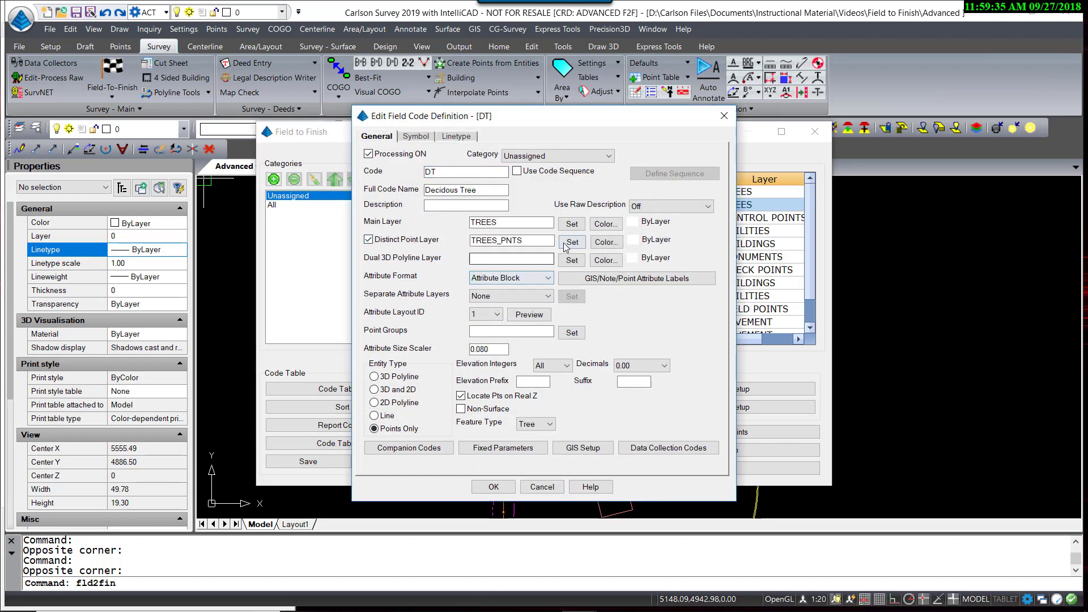
click(568, 248)
click(428, 337)
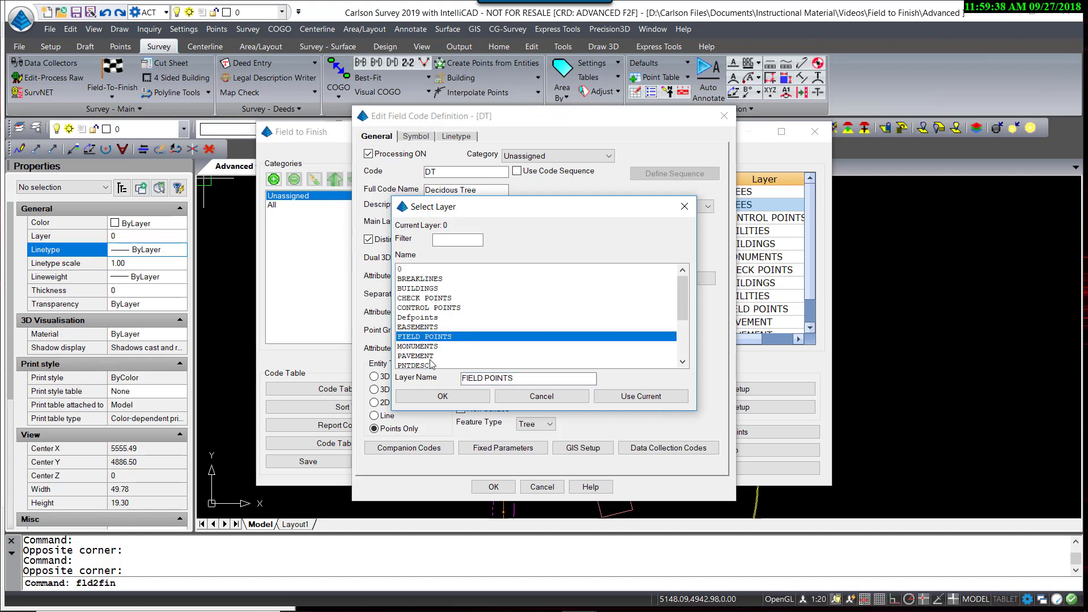
click(442, 396)
click(493, 487)
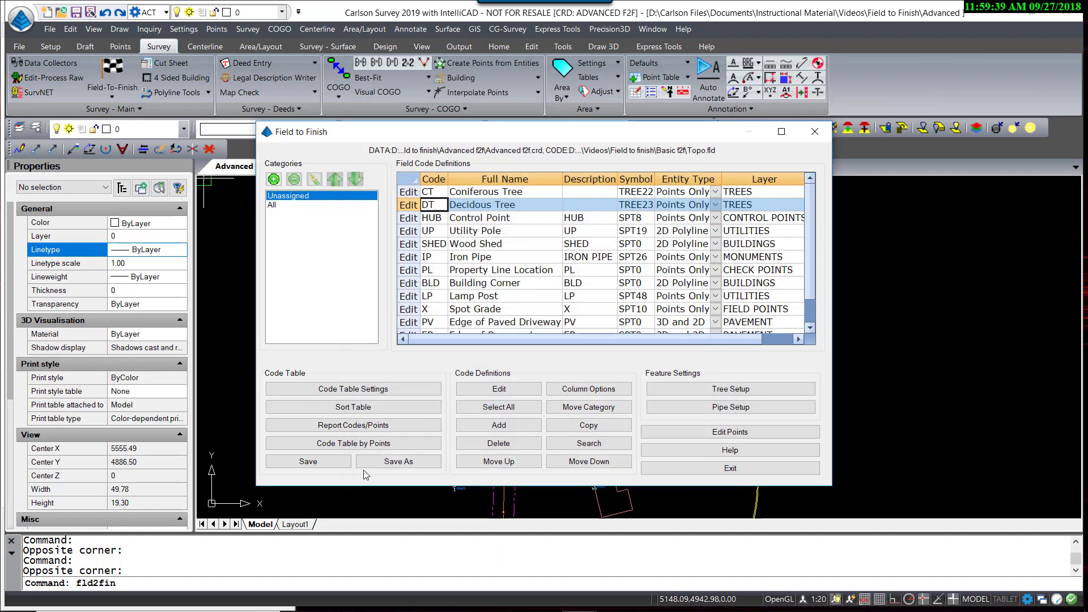
click(309, 462)
Draw the surveyed field points into the drawing with tree symbols
click(659, 469)
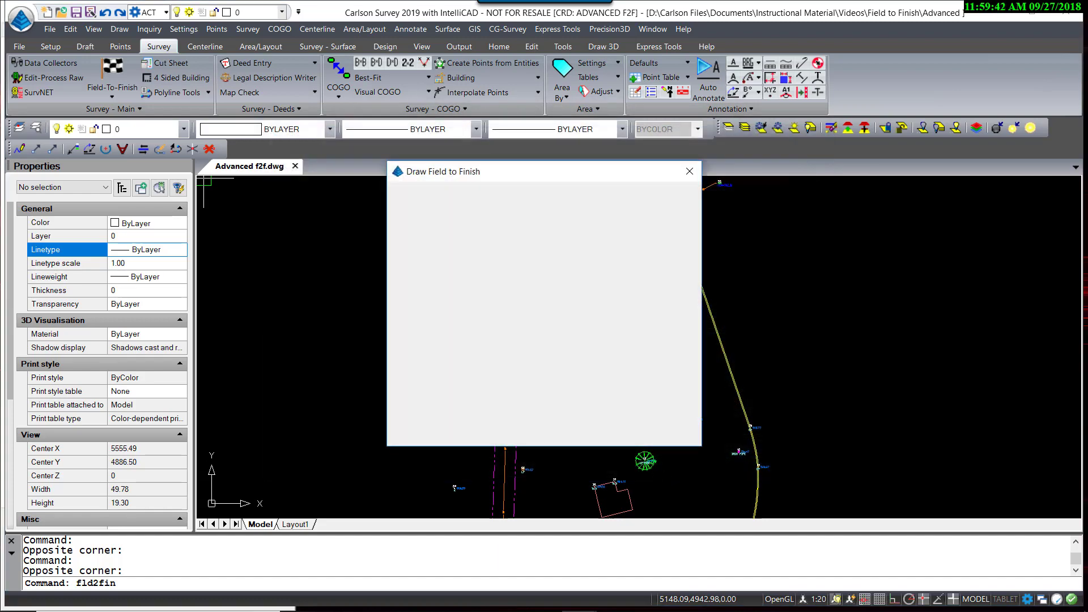
click(418, 432)
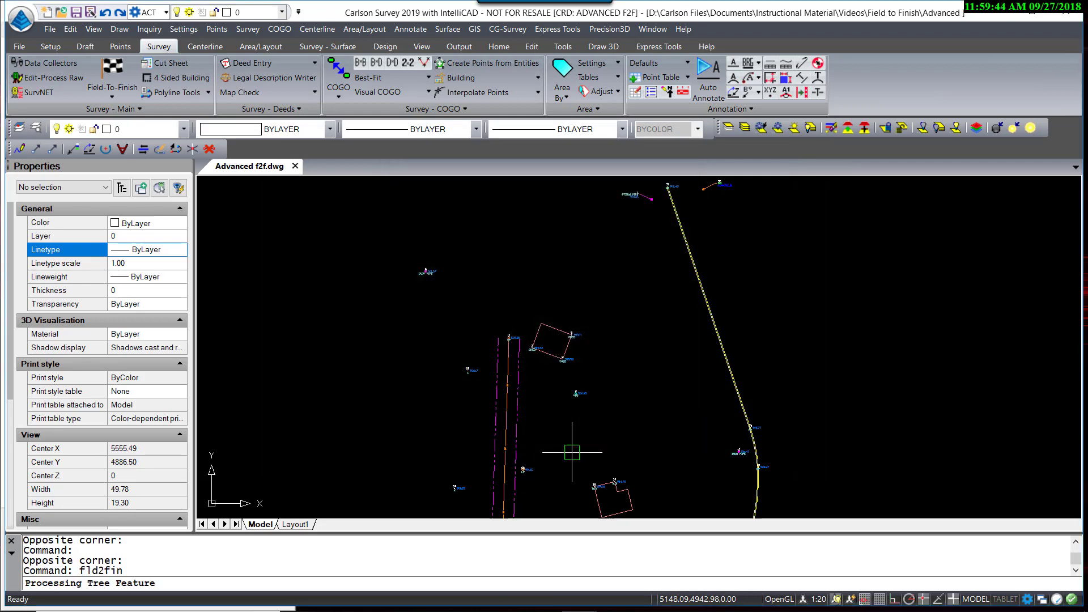
scroll(655, 316, up, 5)
Inspect one tree symbol, then reopen the Field to Finish code table
click(656, 316)
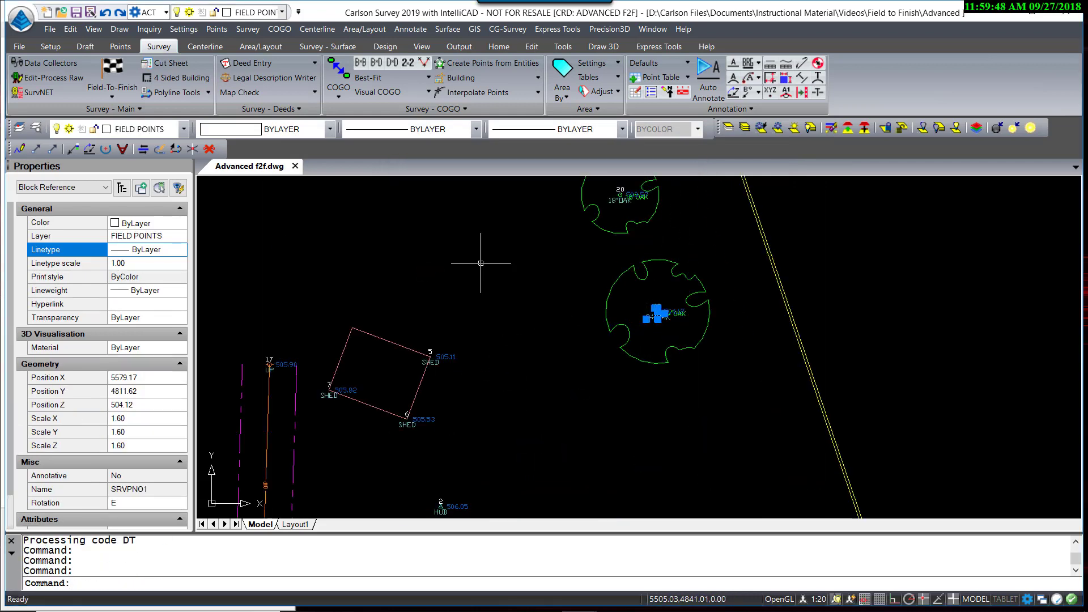
key(Escape)
key(Escape)
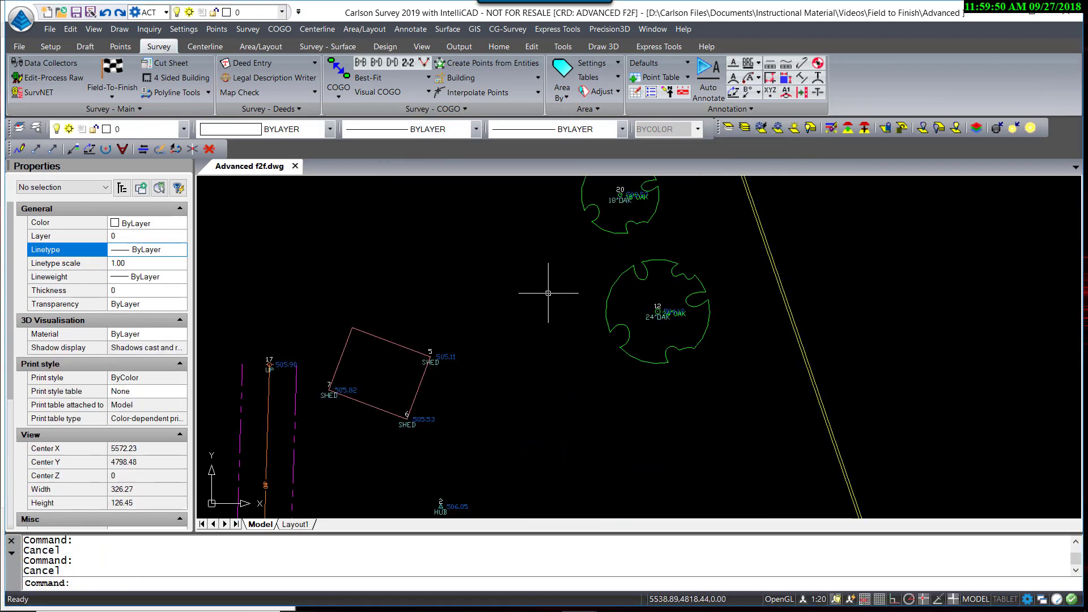
scroll(548, 293, down, 4)
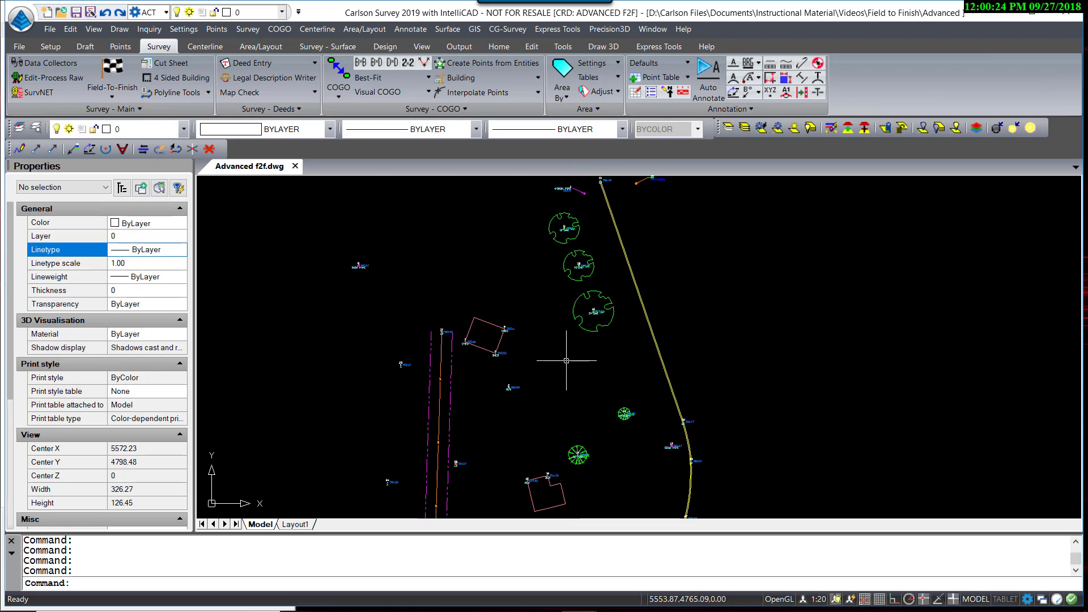
click(112, 78)
click(439, 416)
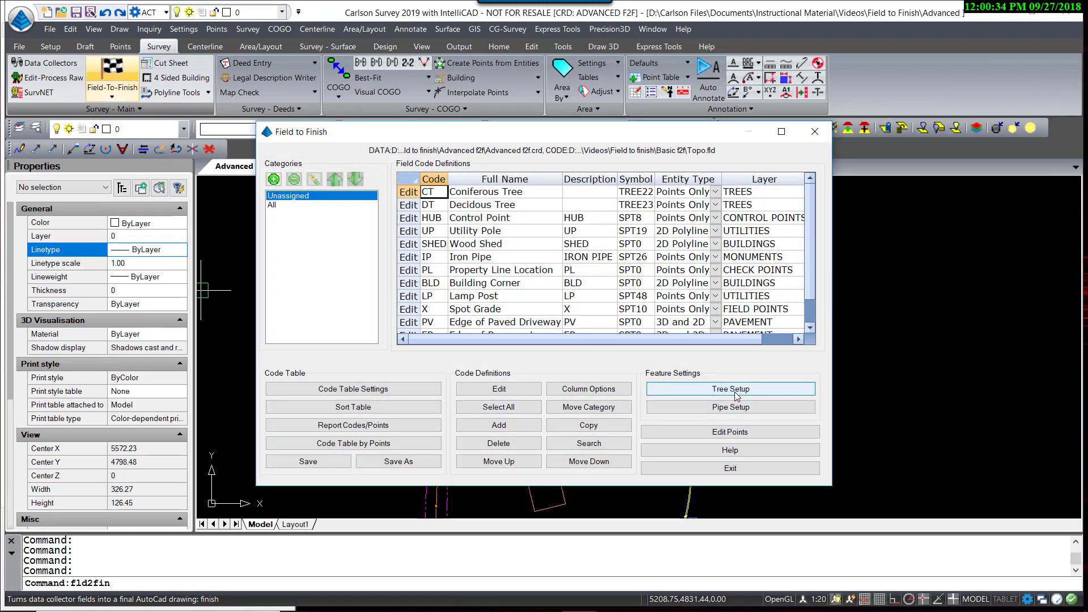
In Tree Setup, draw tree symbols by drip radius in scale and give Tree Drip Layer the -TXT suffix
click(737, 395)
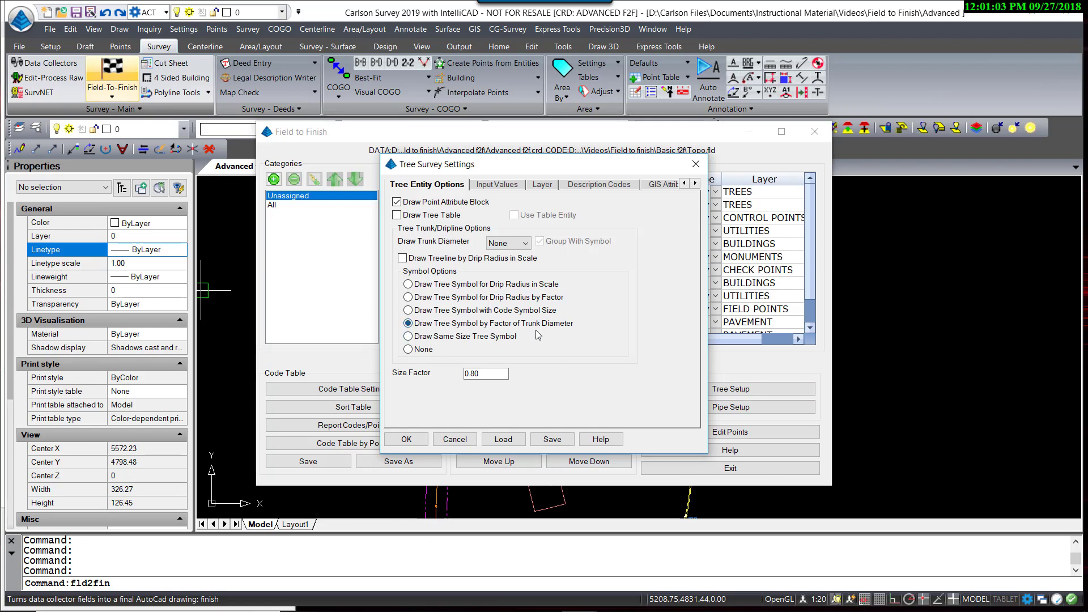
click(409, 286)
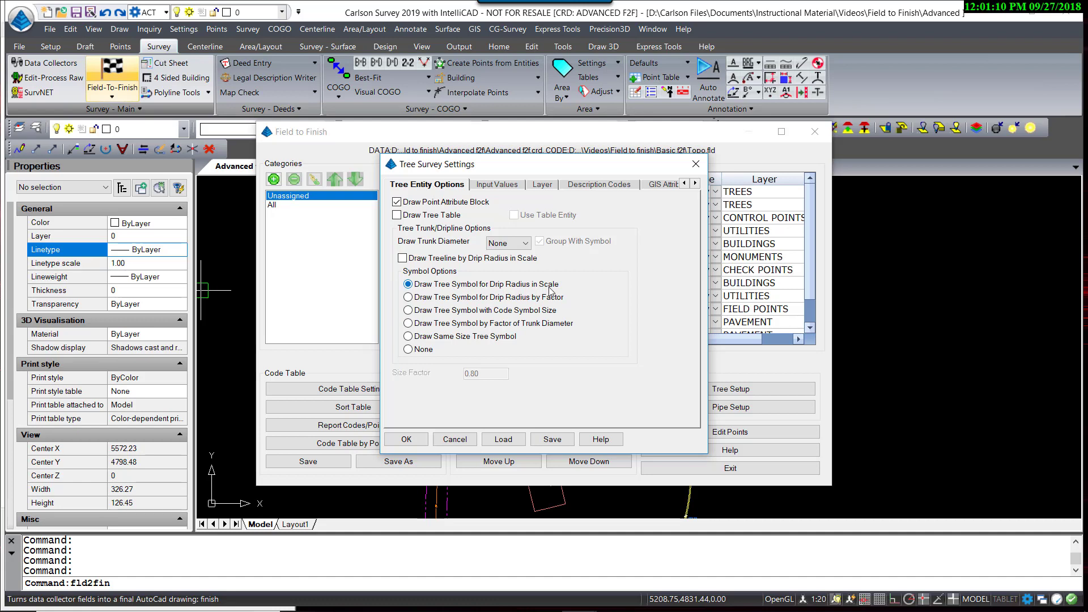
click(506, 185)
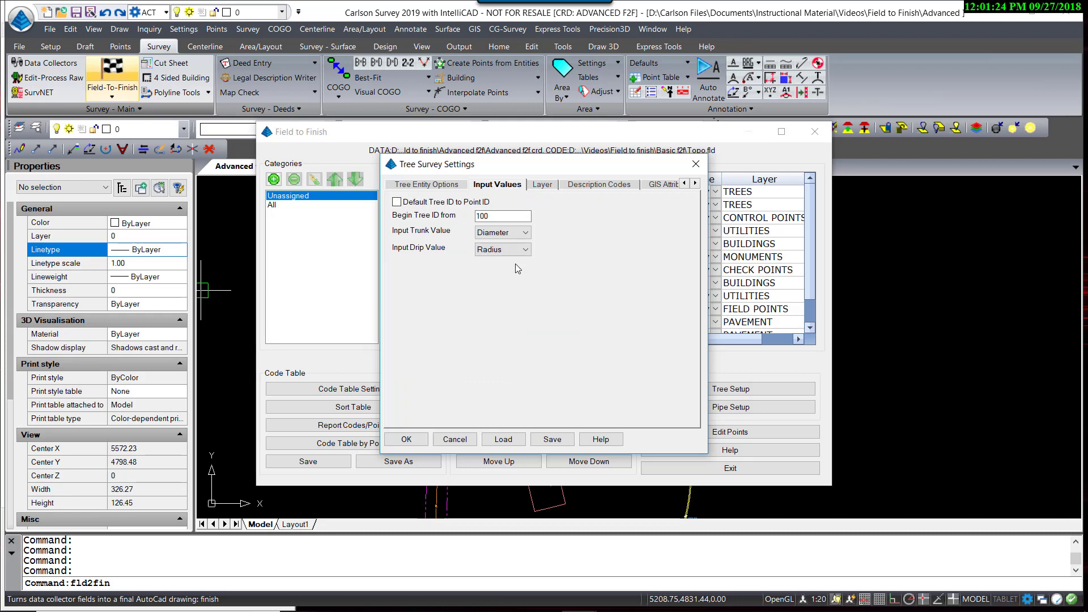
click(543, 189)
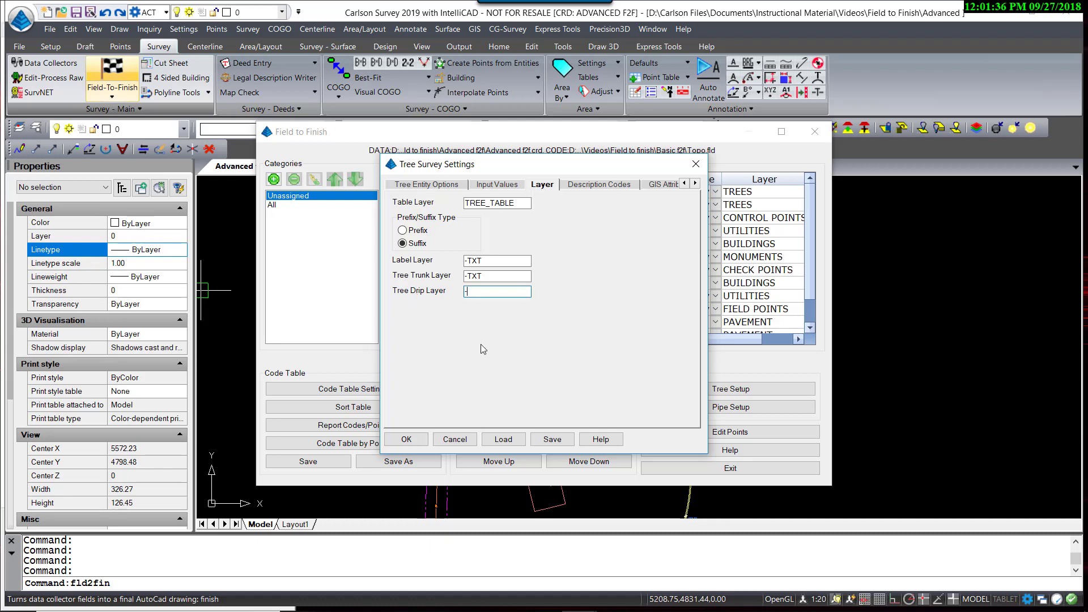
text(TXT)
click(407, 440)
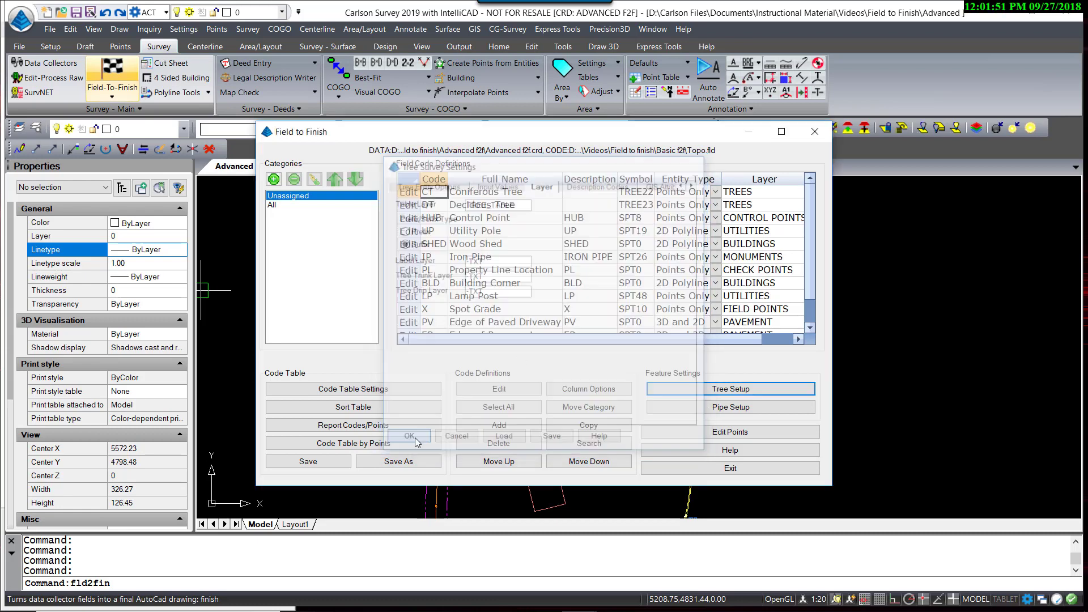
Filter the coordinate point data to the Trees group, showing points 11–14 and 20
click(717, 433)
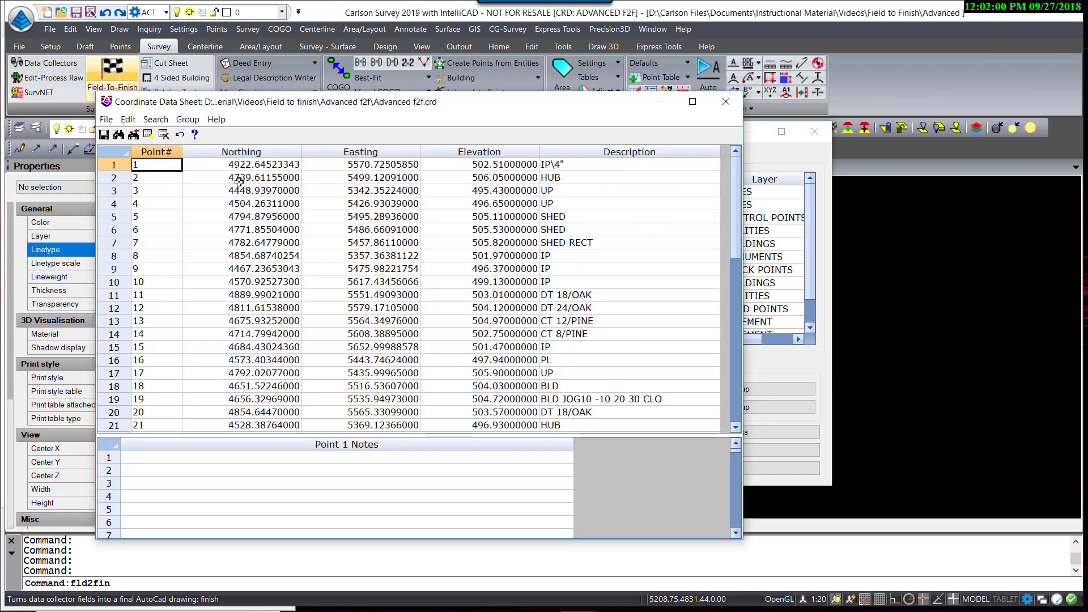
click(189, 120)
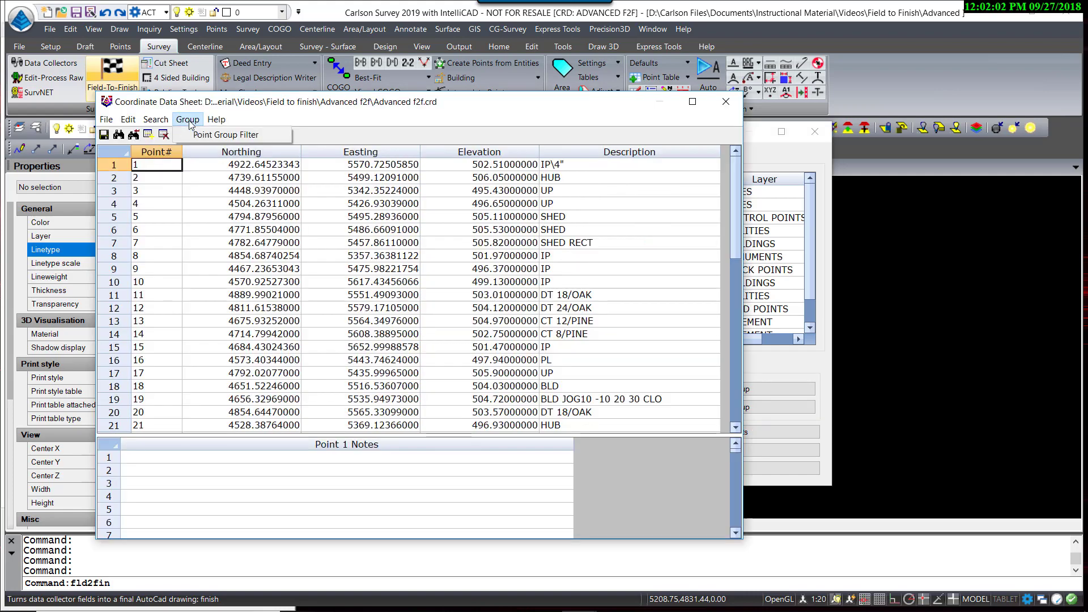
click(202, 134)
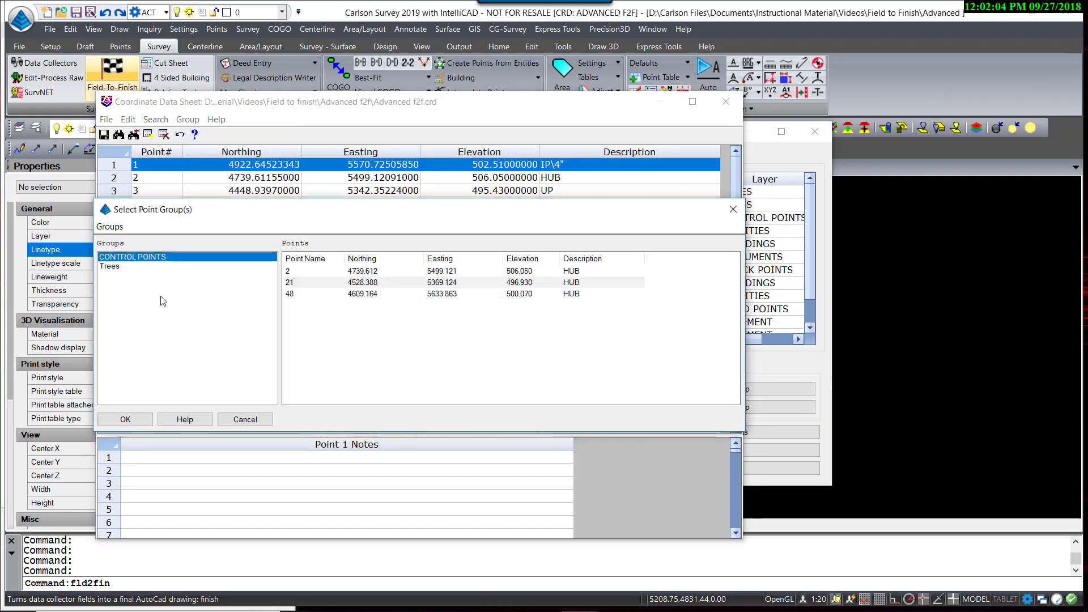
click(112, 267)
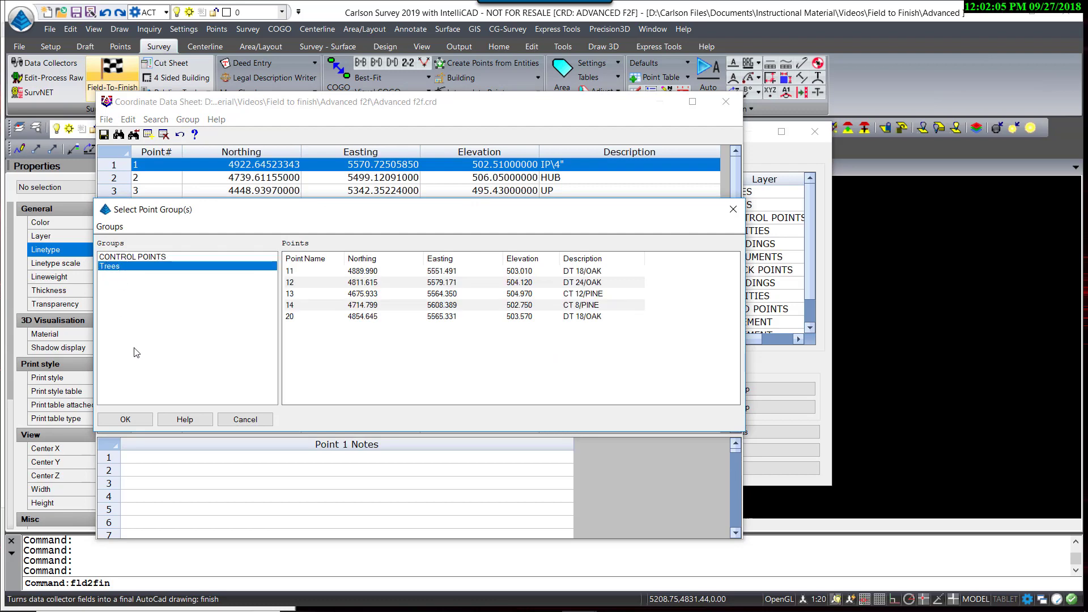
click(125, 419)
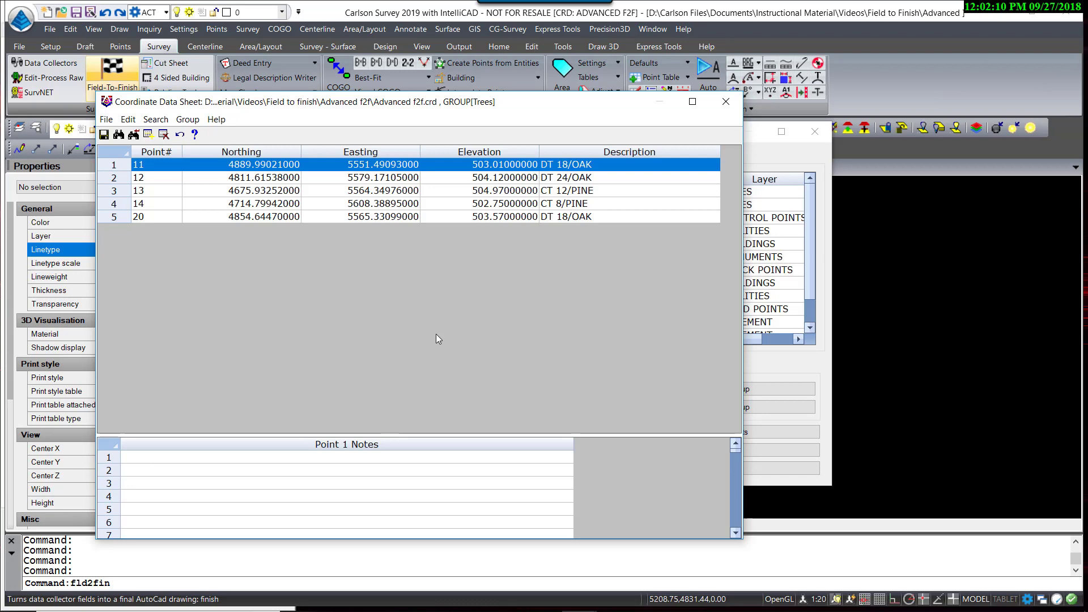
Add drip values 20, 30 and 15 after the trunk sizes of points 11, 12 and 13
click(567, 165)
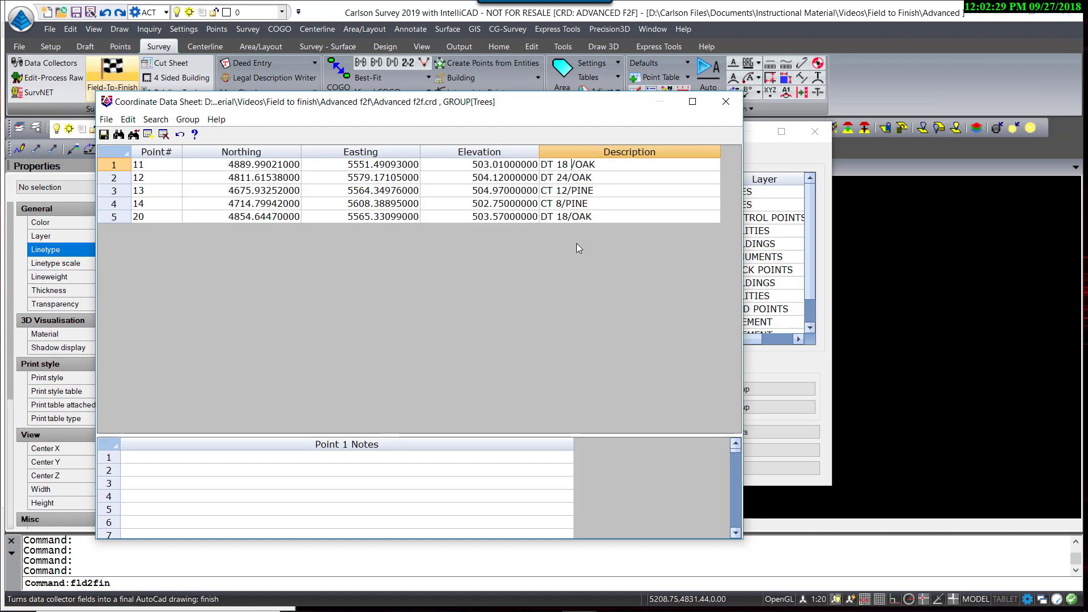
text(20)
click(584, 177)
click(569, 178)
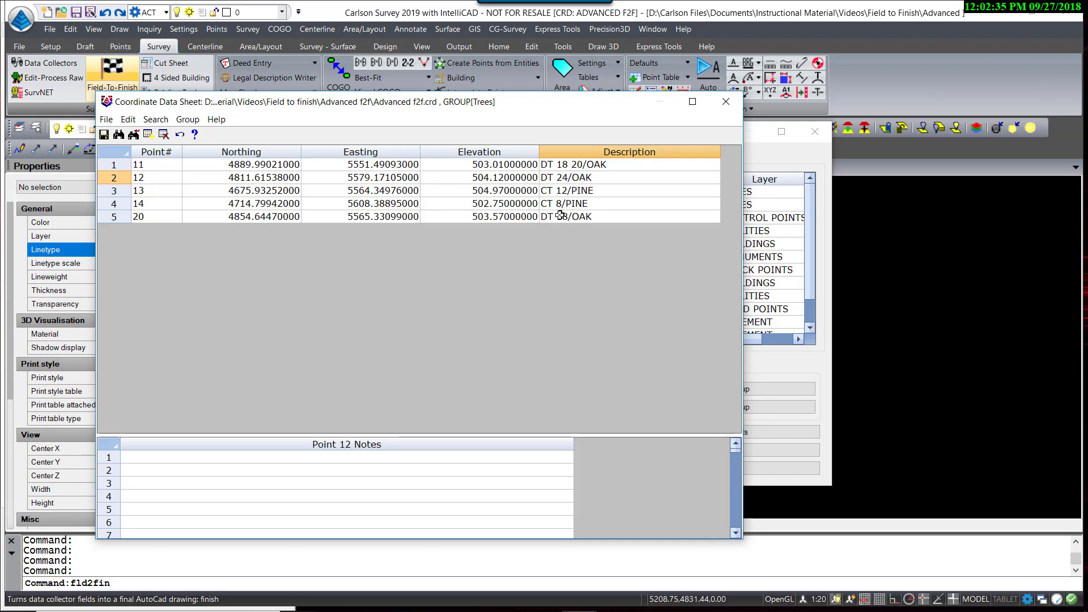
text(30)
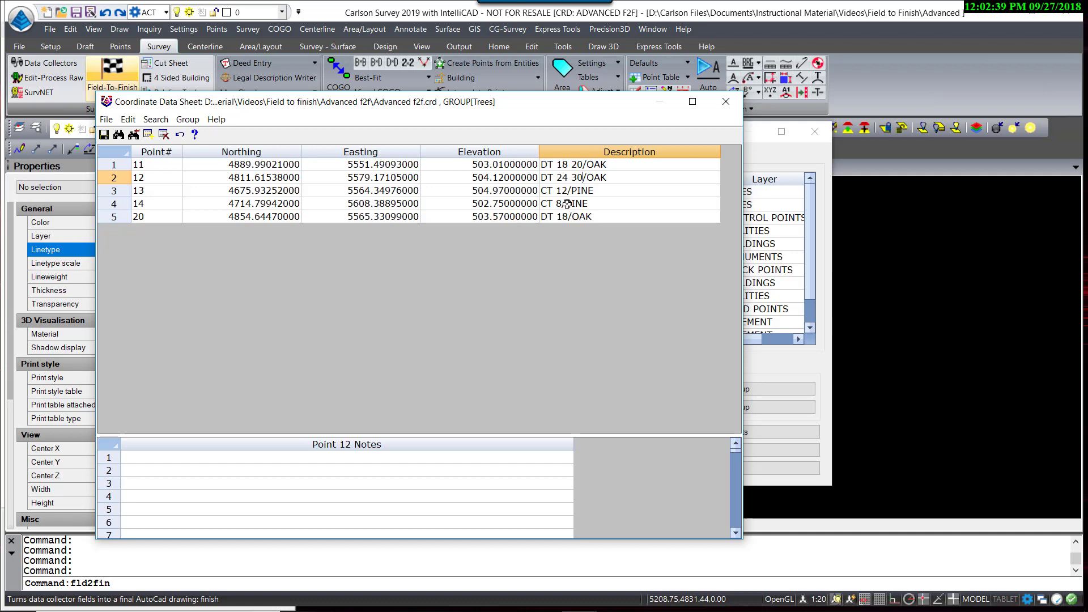
click(569, 191)
text(15)
Add drip values 8 and 24 to points 14 and 20, then save the coordinate file
click(567, 204)
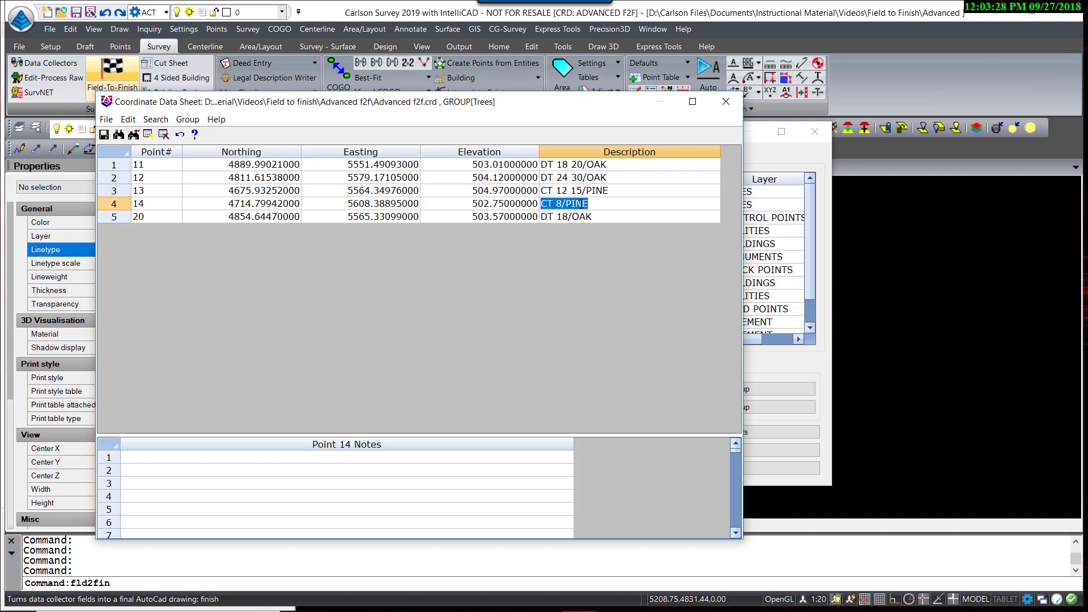
text(8)
click(581, 217)
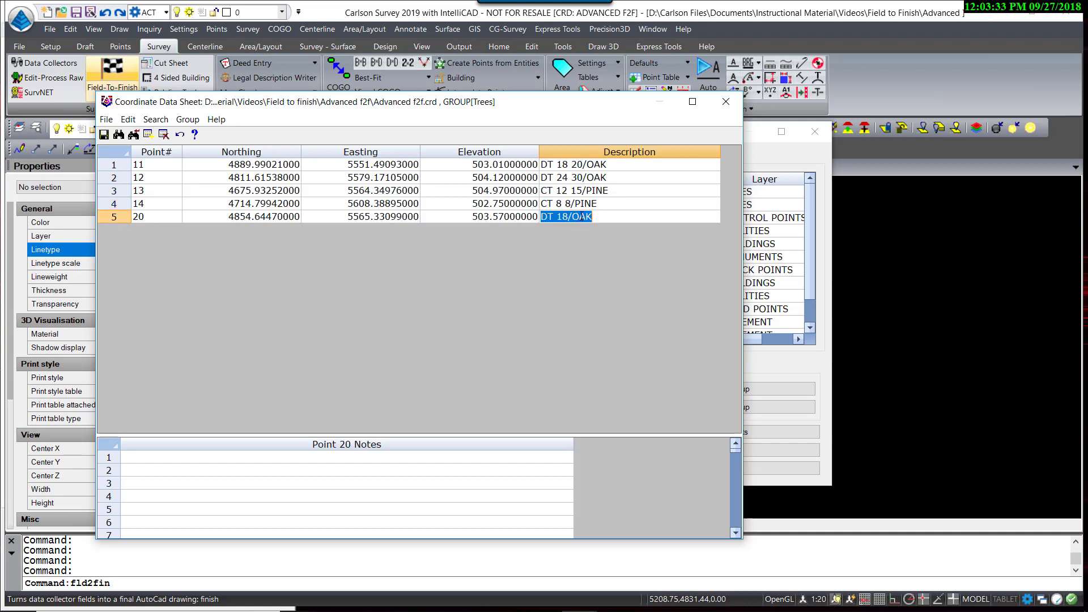
click(569, 216)
text(24)
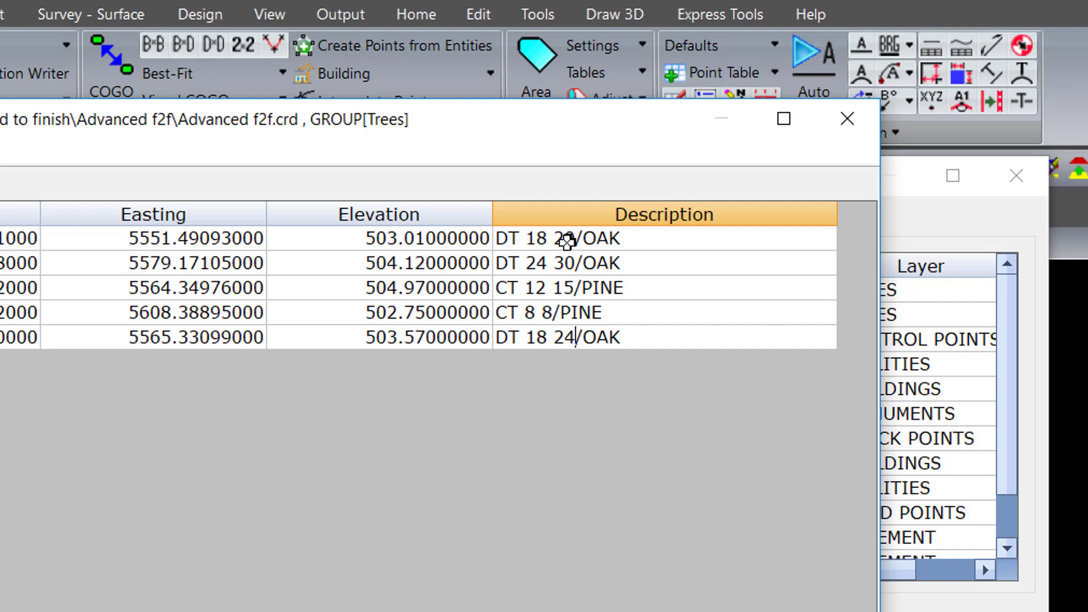
click(592, 241)
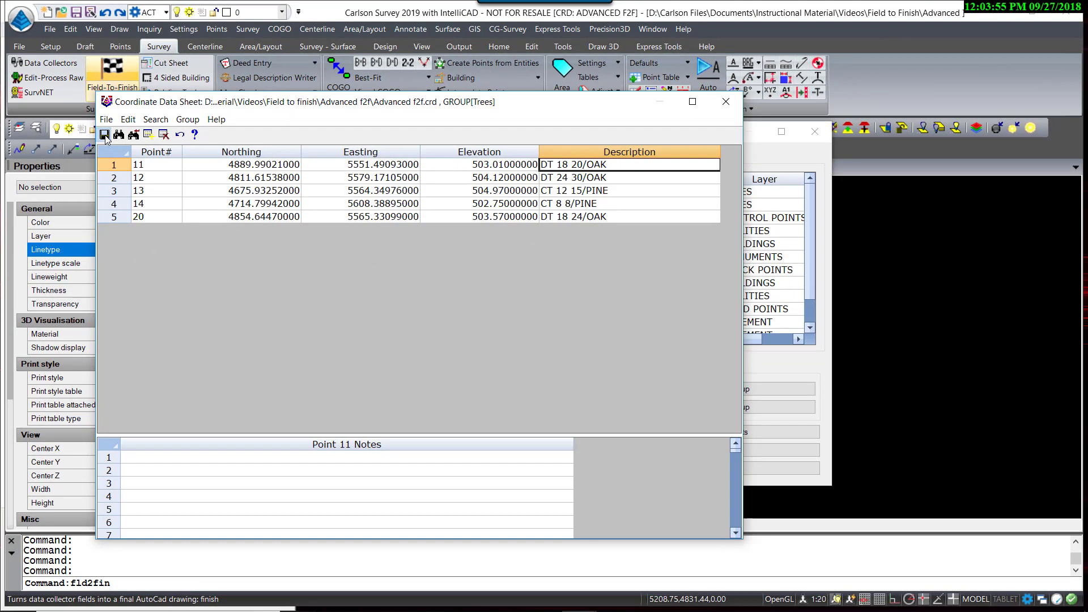
click(105, 135)
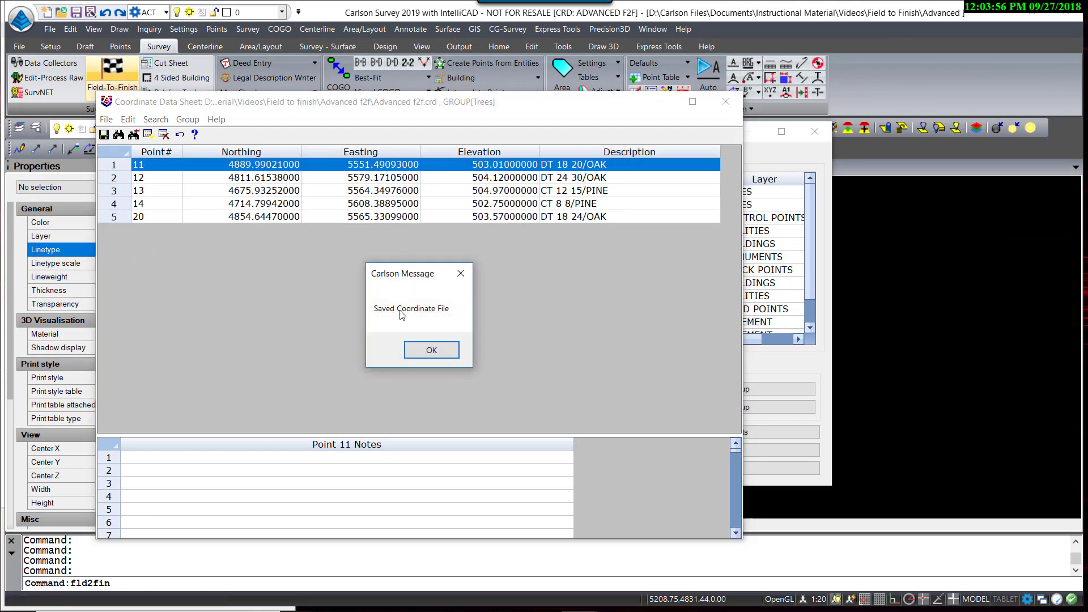
click(428, 348)
Save the code table and redraw points 11-14 and 20 with drip-radius tree symbols
click(725, 102)
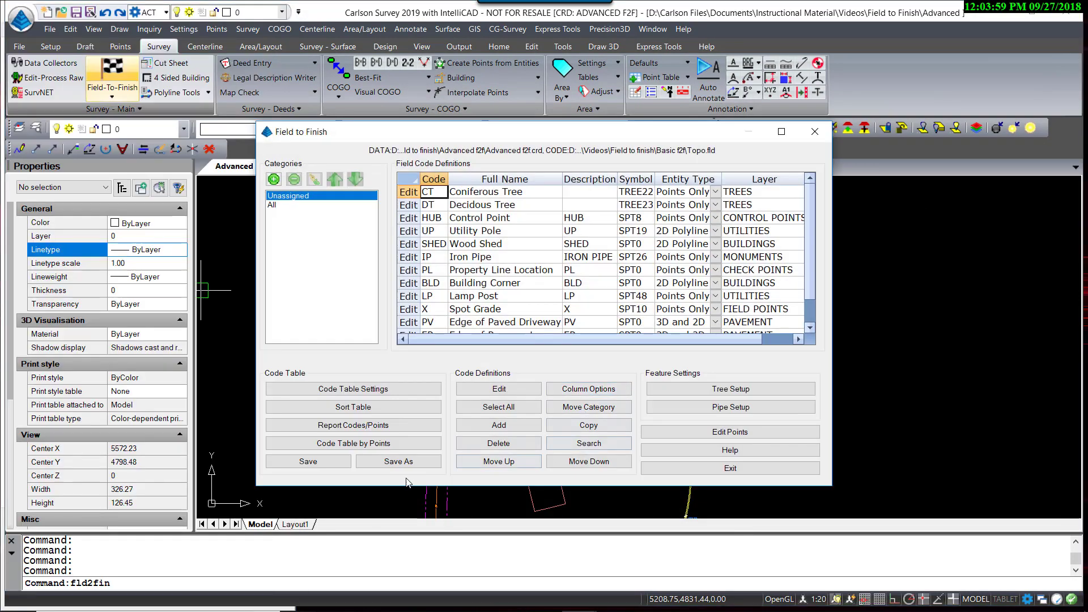
click(324, 466)
click(745, 469)
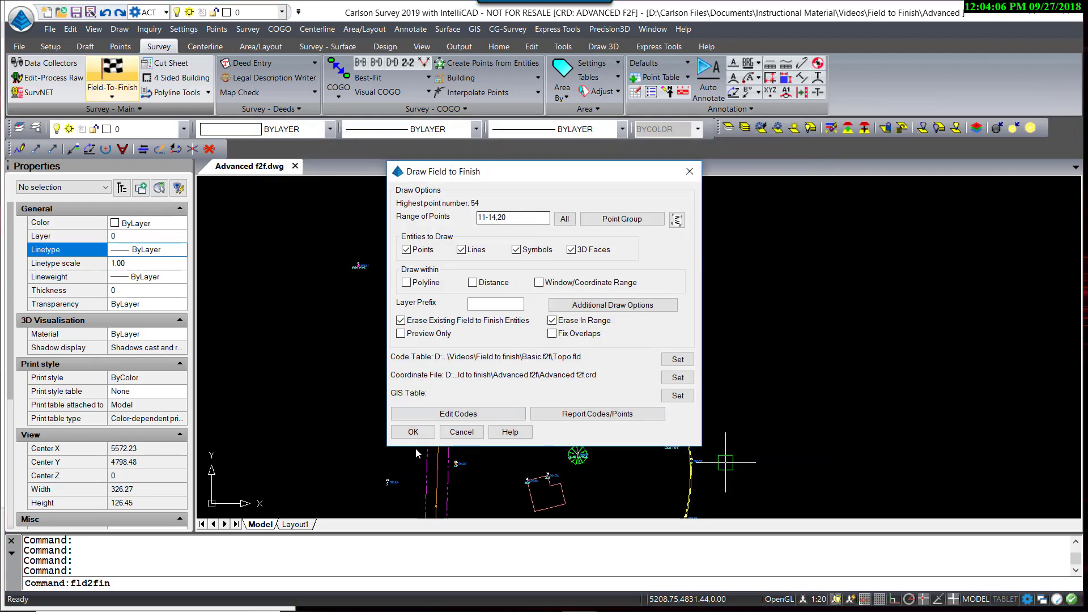
click(415, 432)
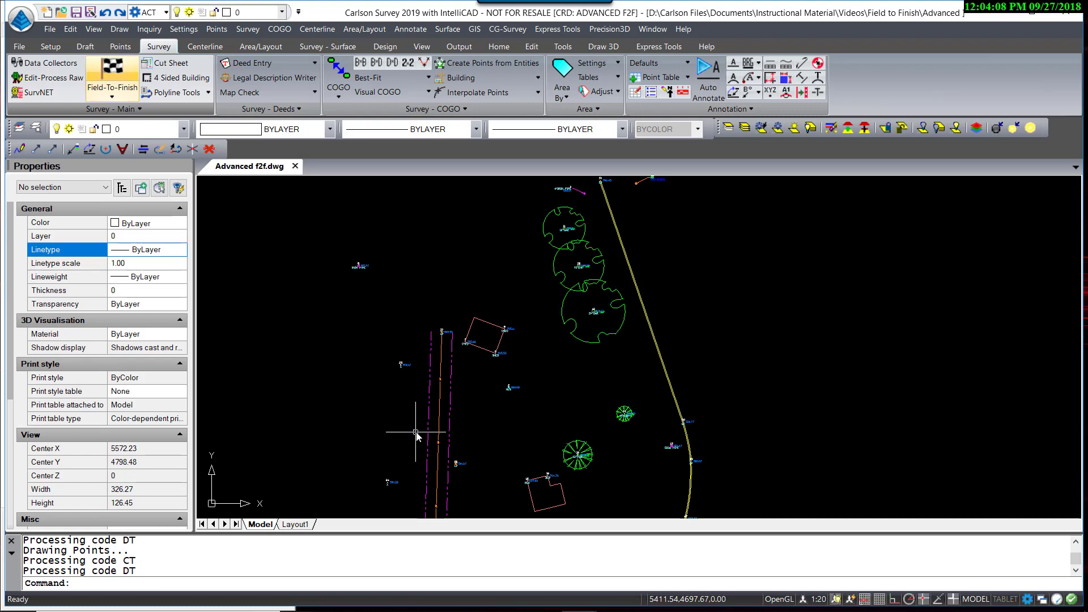
scroll(579, 243, up, 5)
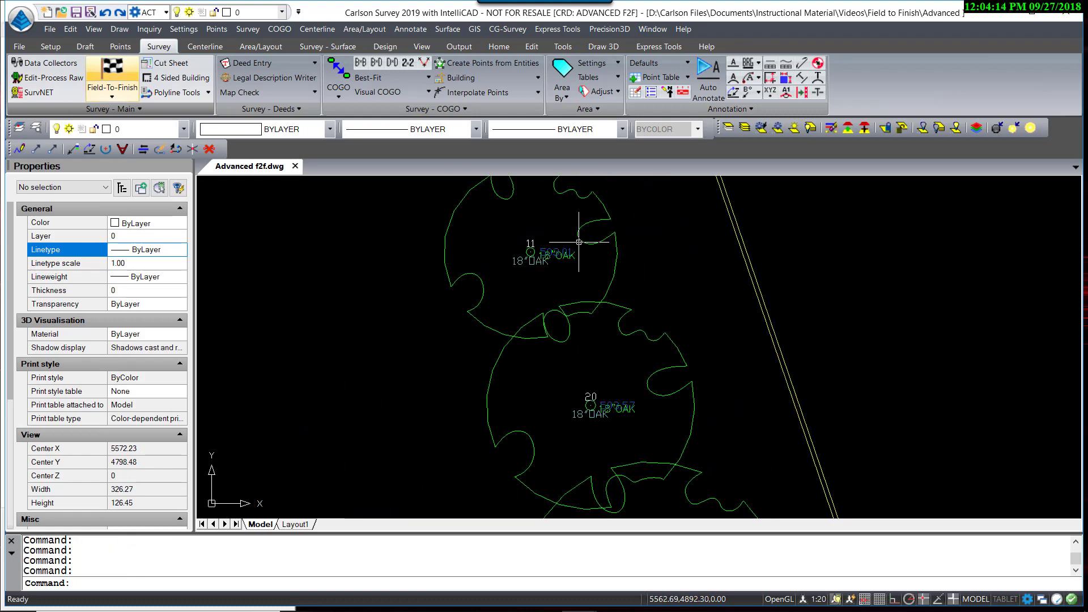
scroll(578, 242, down, 2)
middle_drag(544, 390, 539, 344)
scroll(542, 344, down, 2)
scroll(656, 314, up, 4)
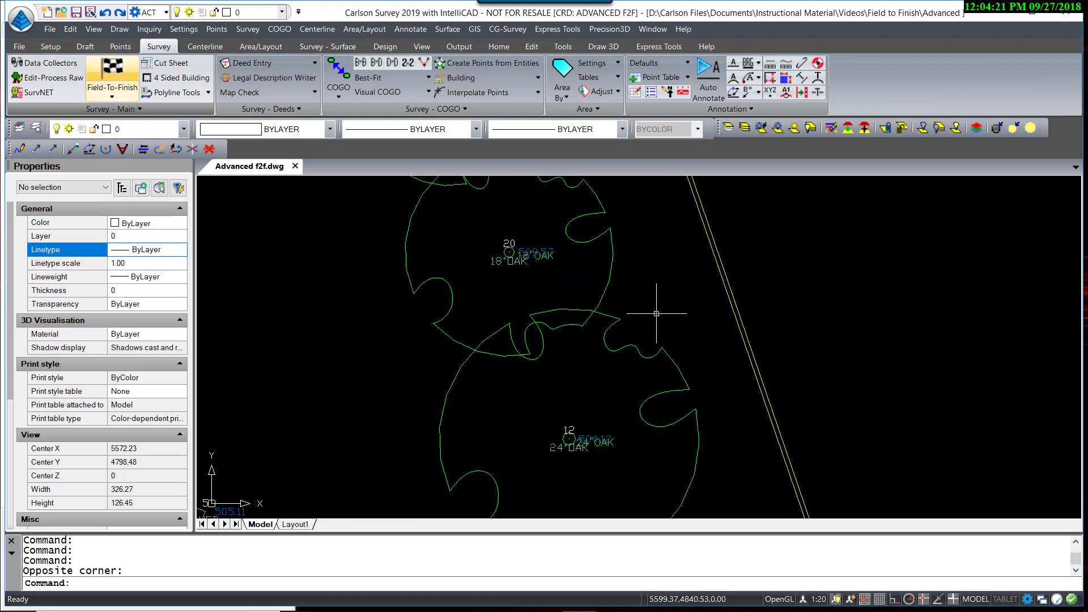
text(I)
key(Return)
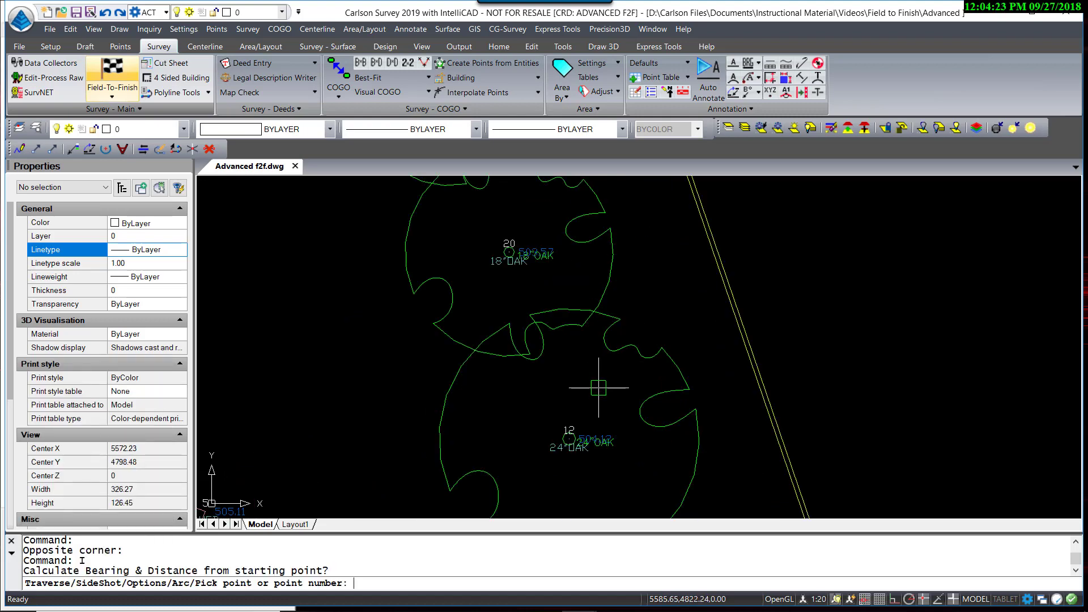
text(12)
key(Return)
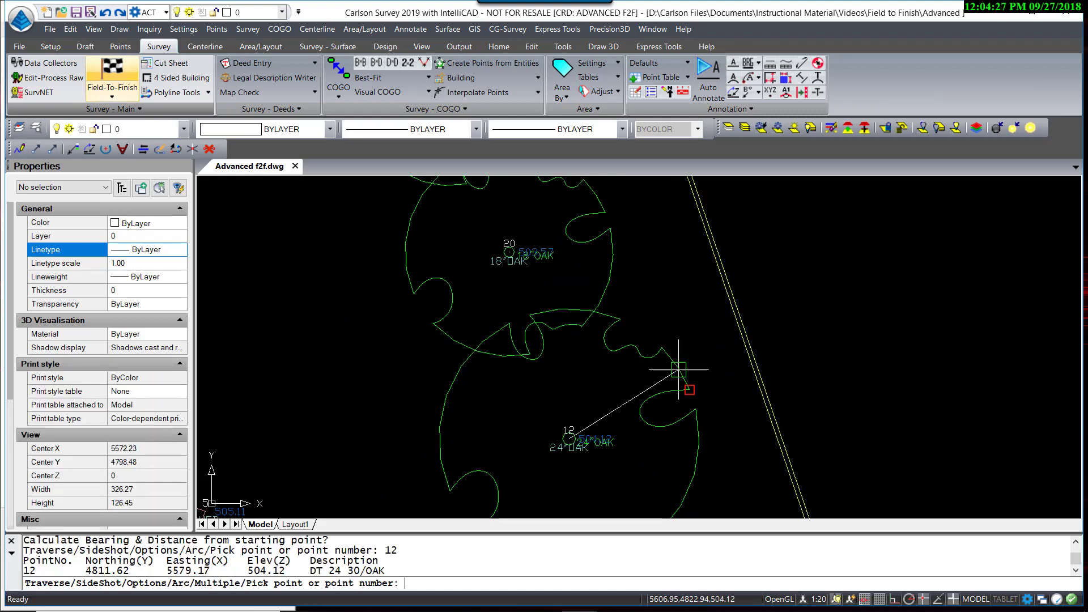
click(681, 372)
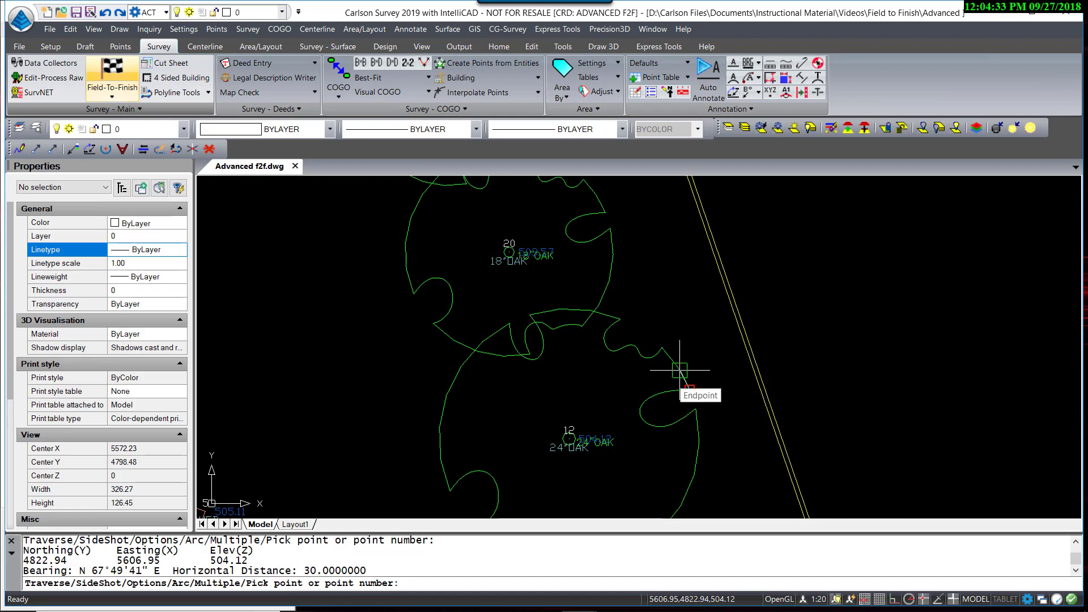
key(Escape)
scroll(533, 255, up, 3)
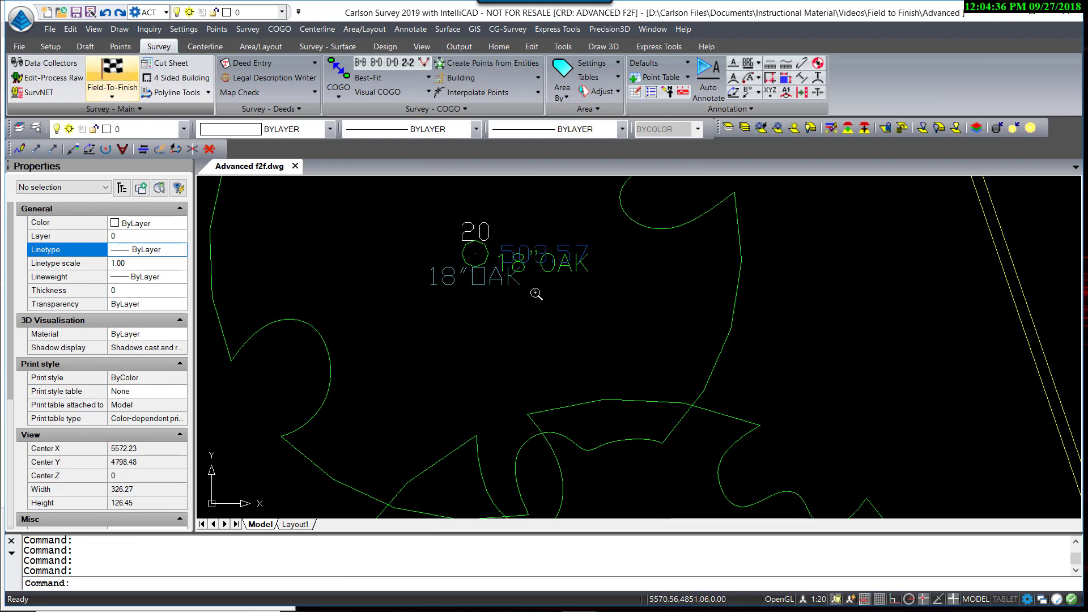
middle_drag(546, 293, 574, 350)
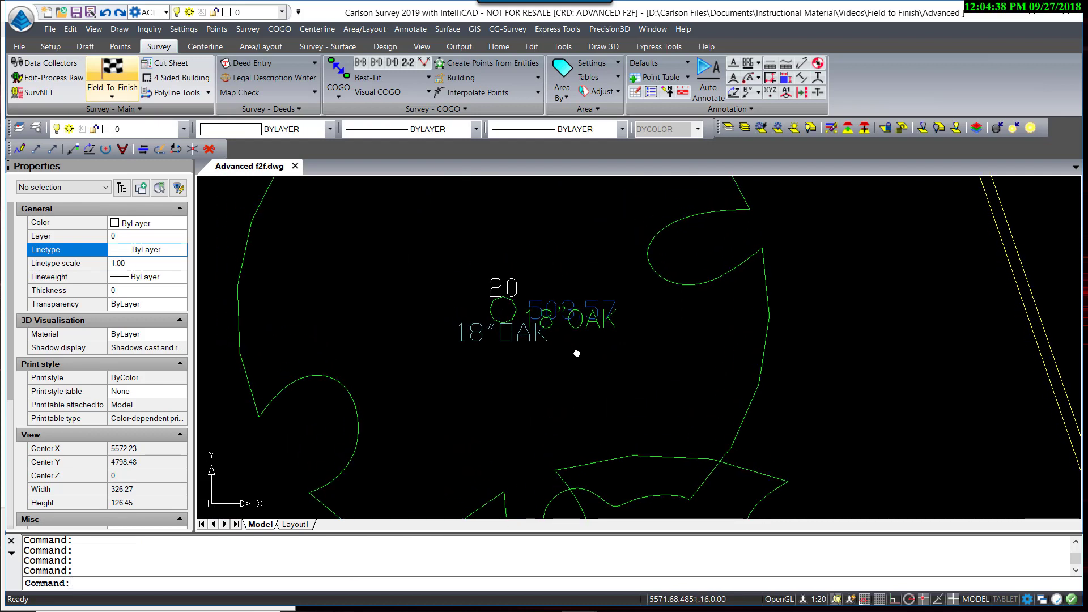
Open the tree Label Description Setup from the field code table's Tree Setup
click(541, 389)
click(563, 378)
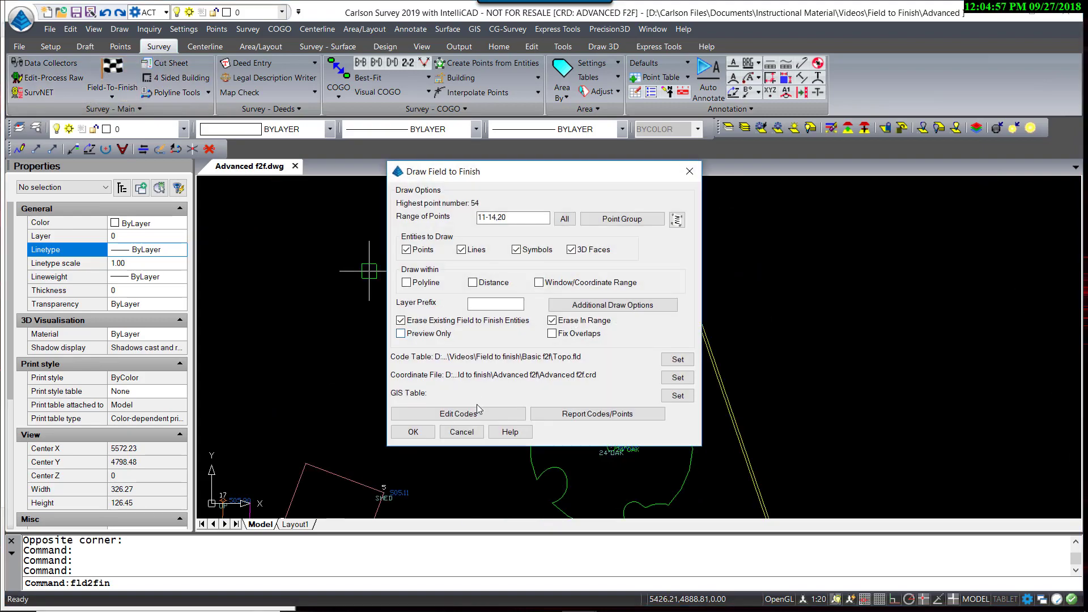
click(482, 412)
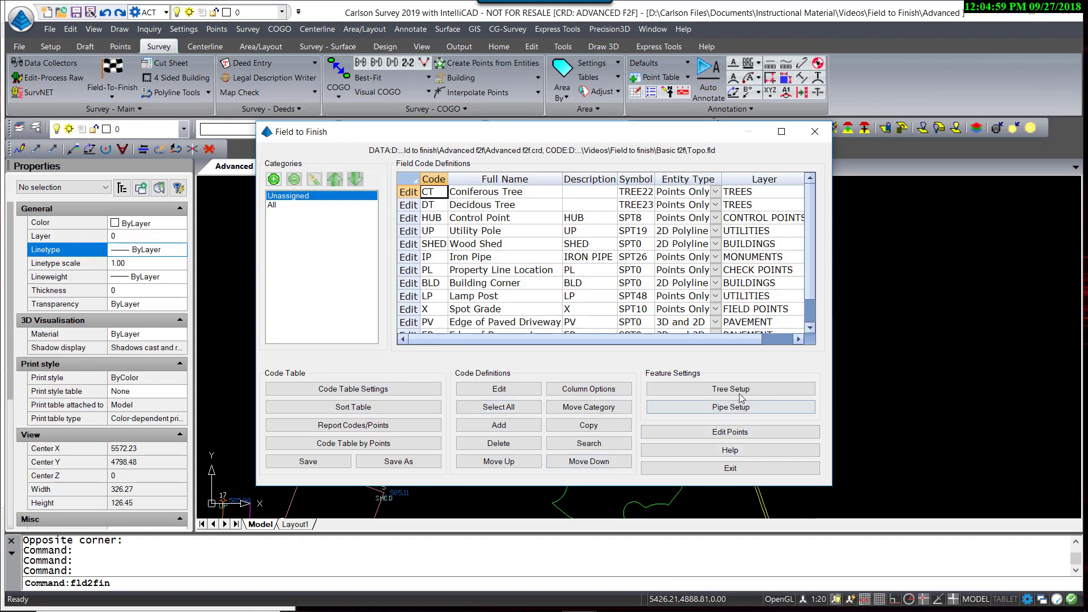
click(740, 397)
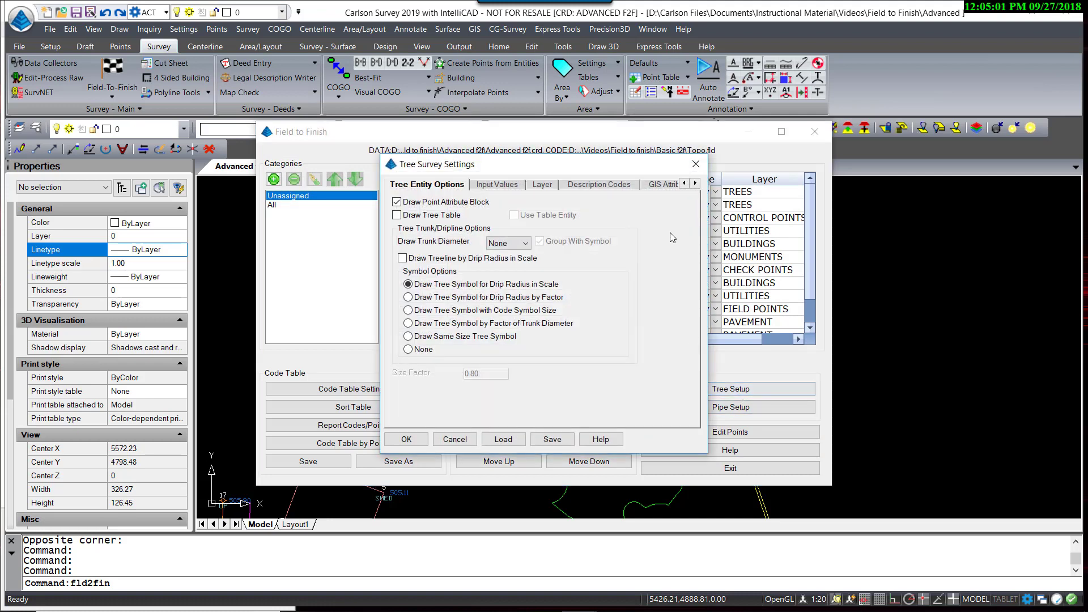
click(635, 184)
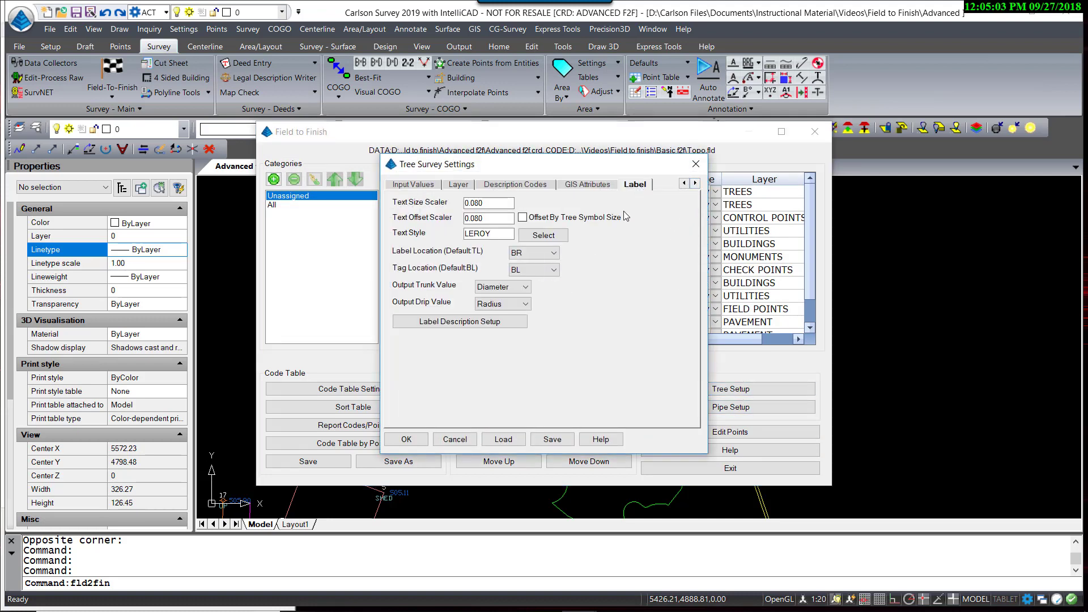
click(465, 324)
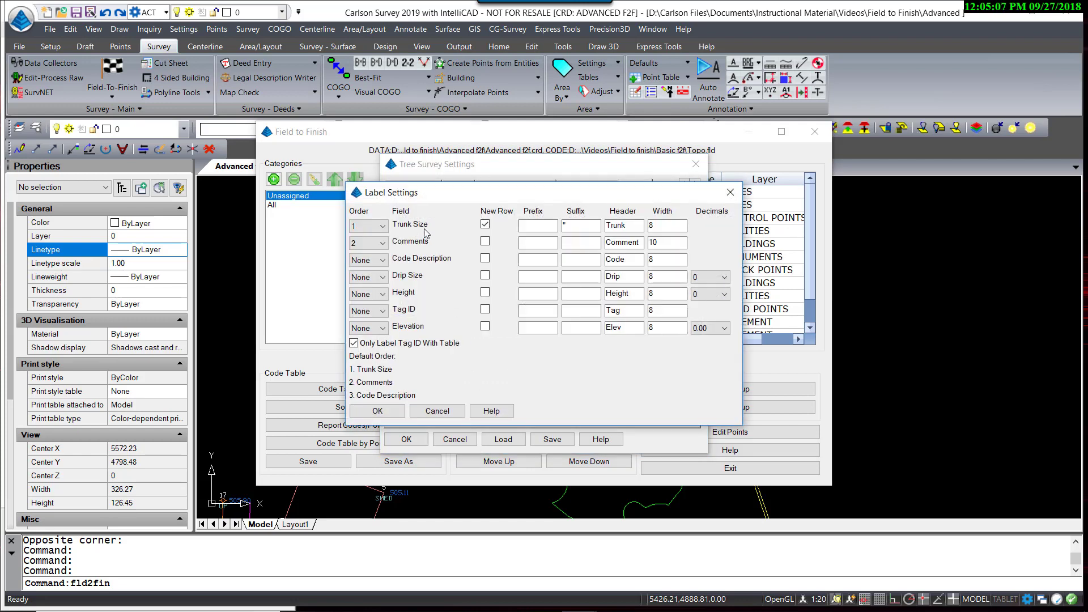
Set Drip Size to label order 3 on a new row, prefix DRIP= and suffix '
click(385, 277)
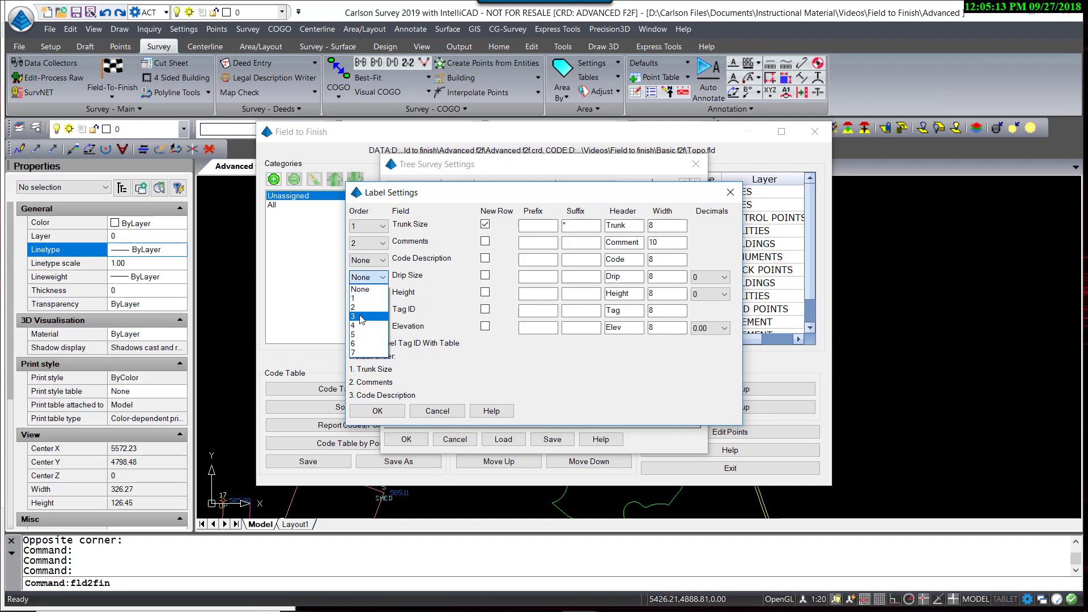
click(361, 317)
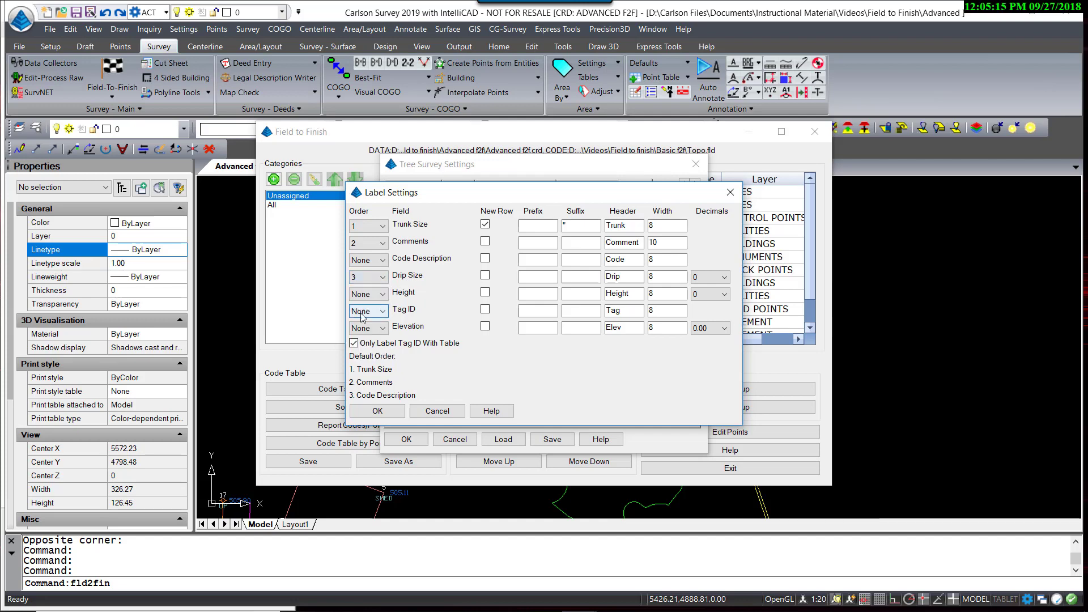
click(485, 276)
click(548, 277)
text(DRIP=)
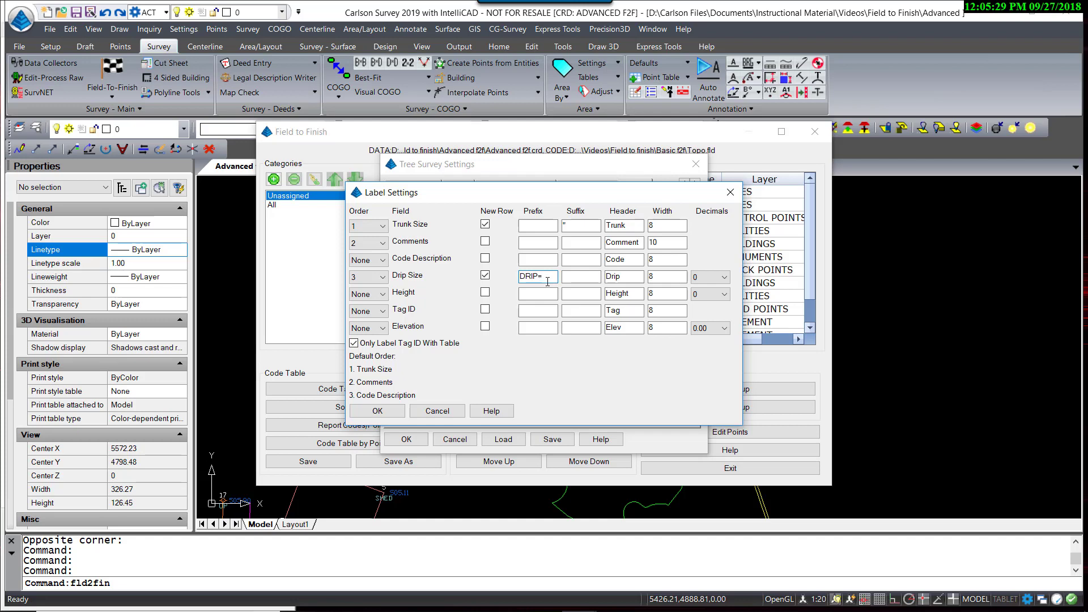
click(580, 276)
text(')
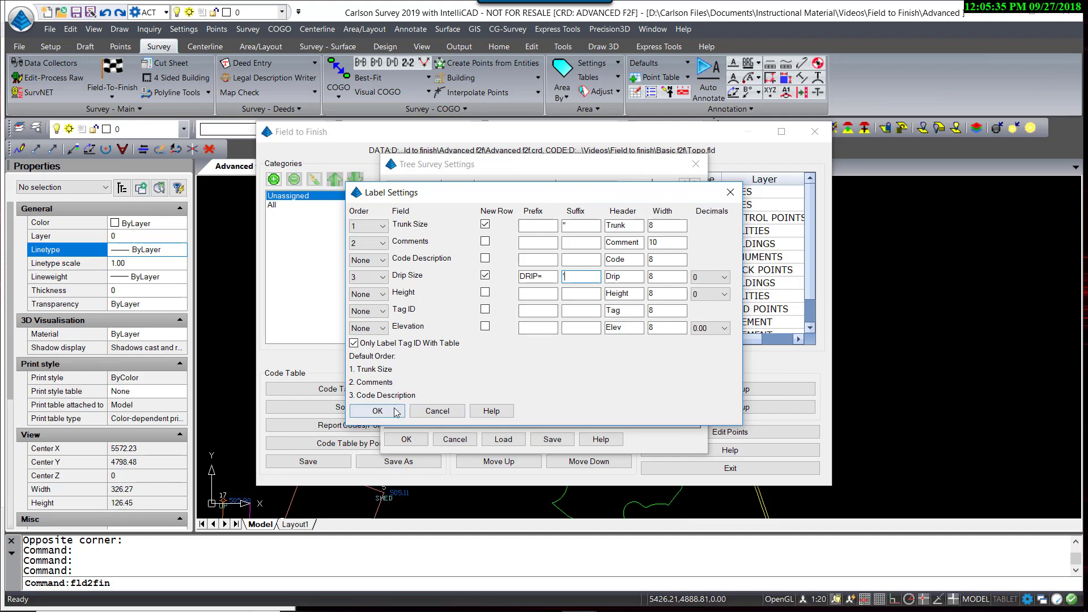
Confirm the label and tree settings and save the field code table
click(378, 411)
click(406, 440)
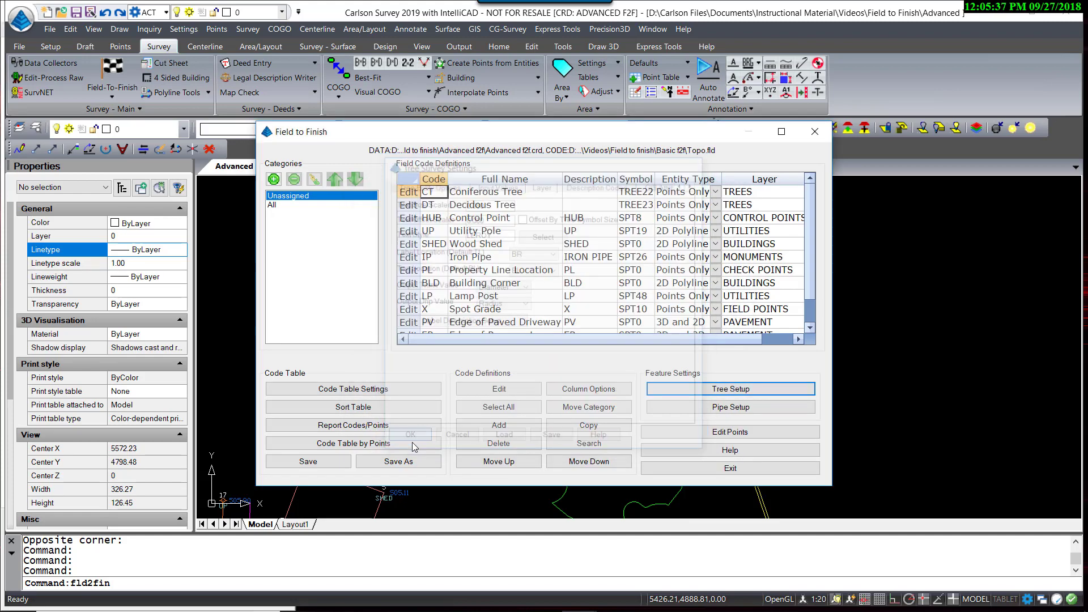
click(337, 464)
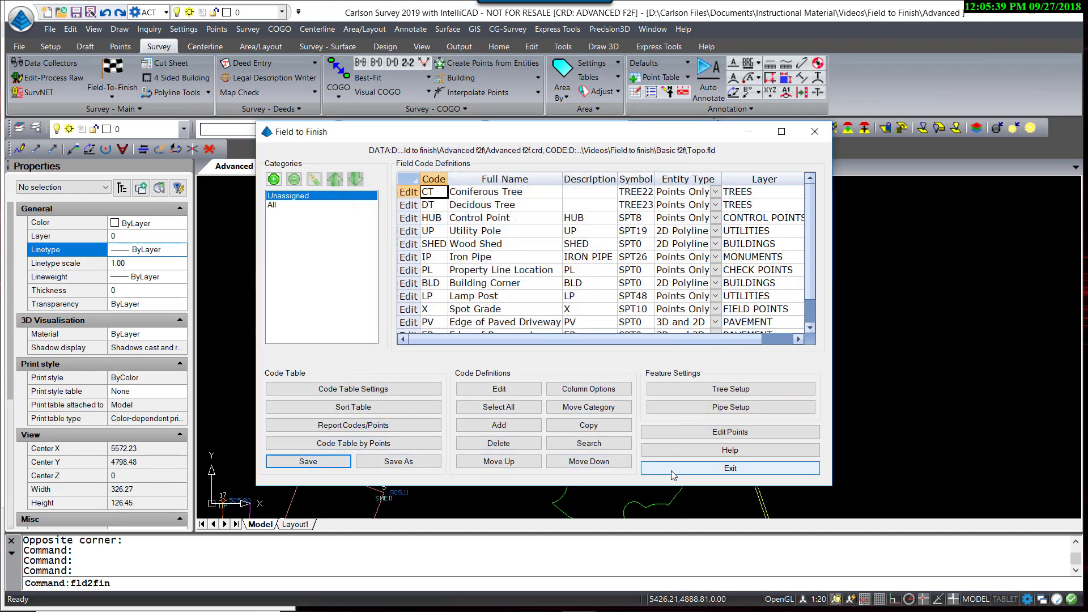
click(730, 468)
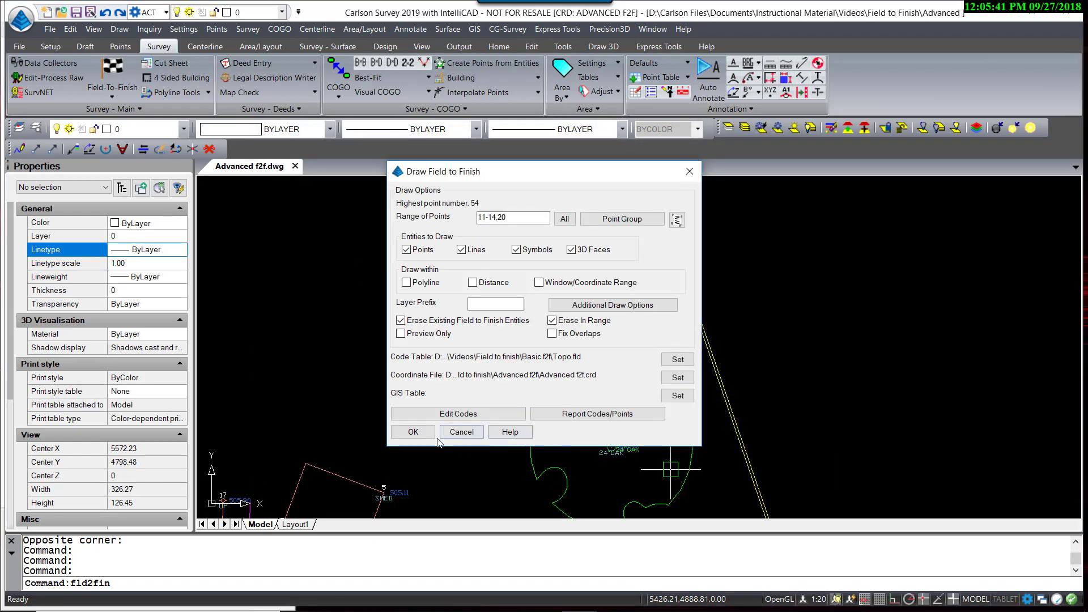
click(423, 434)
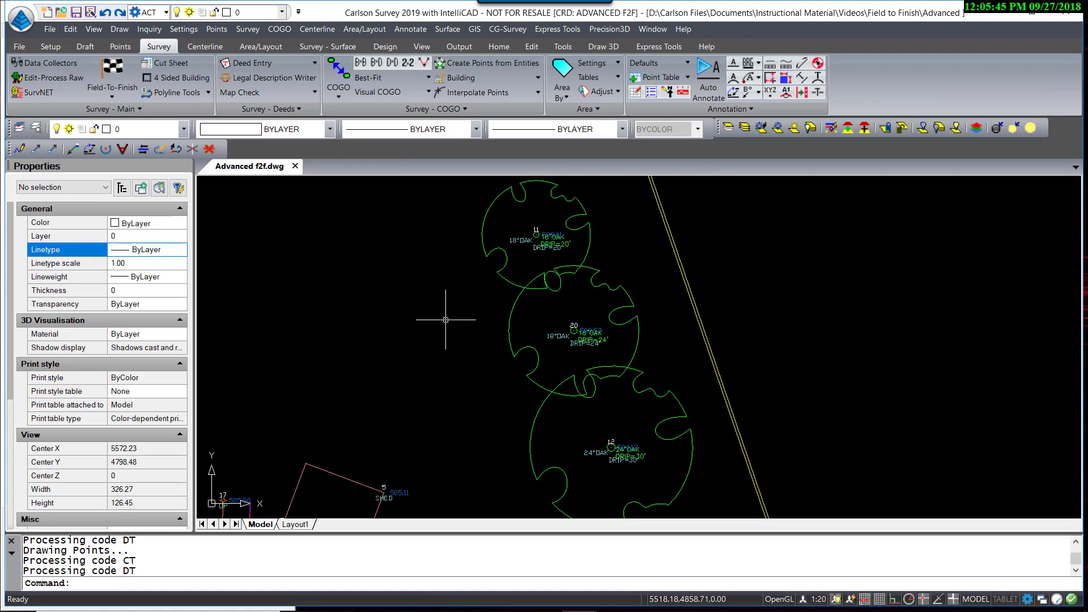
text(la)
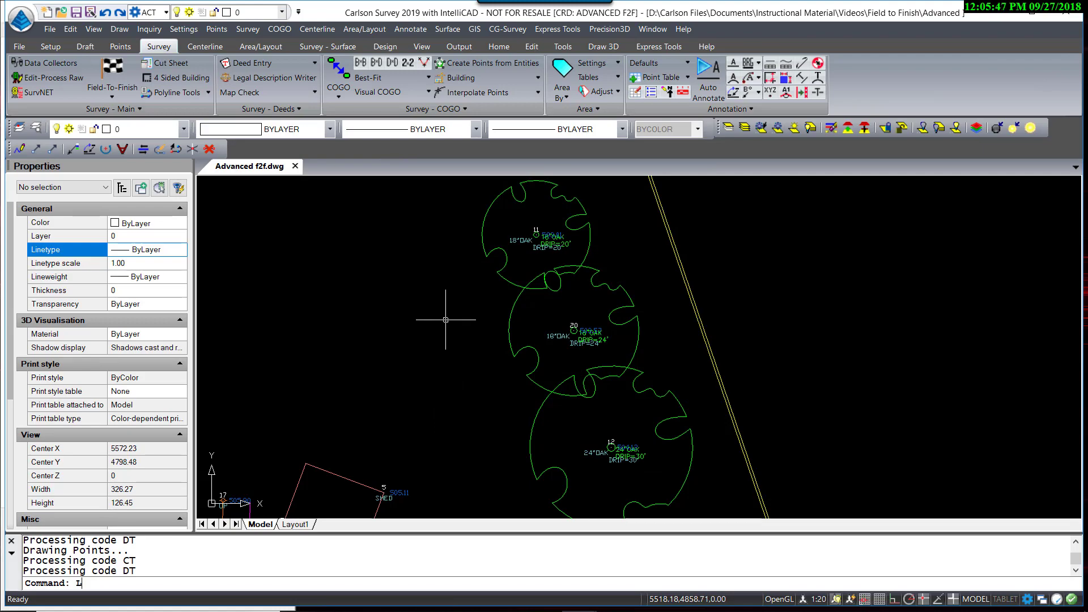
key(Return)
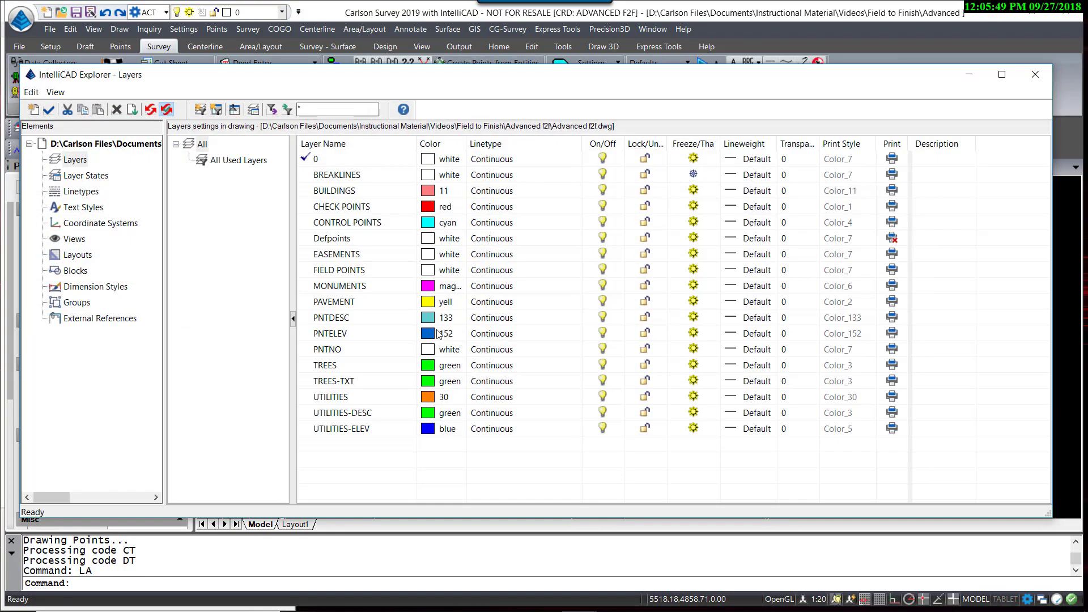
click(348, 272)
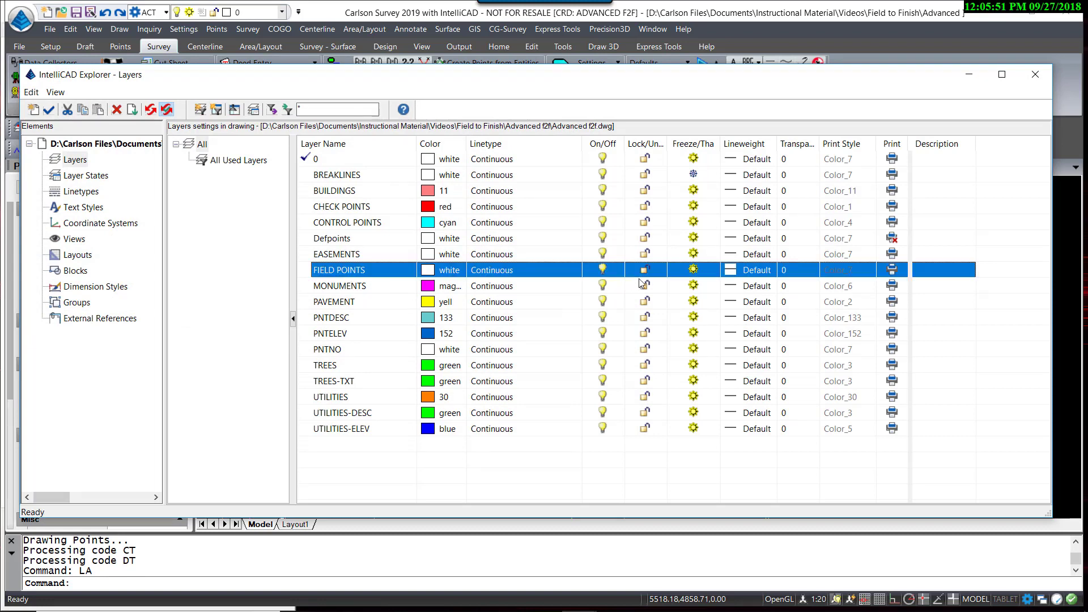
click(694, 271)
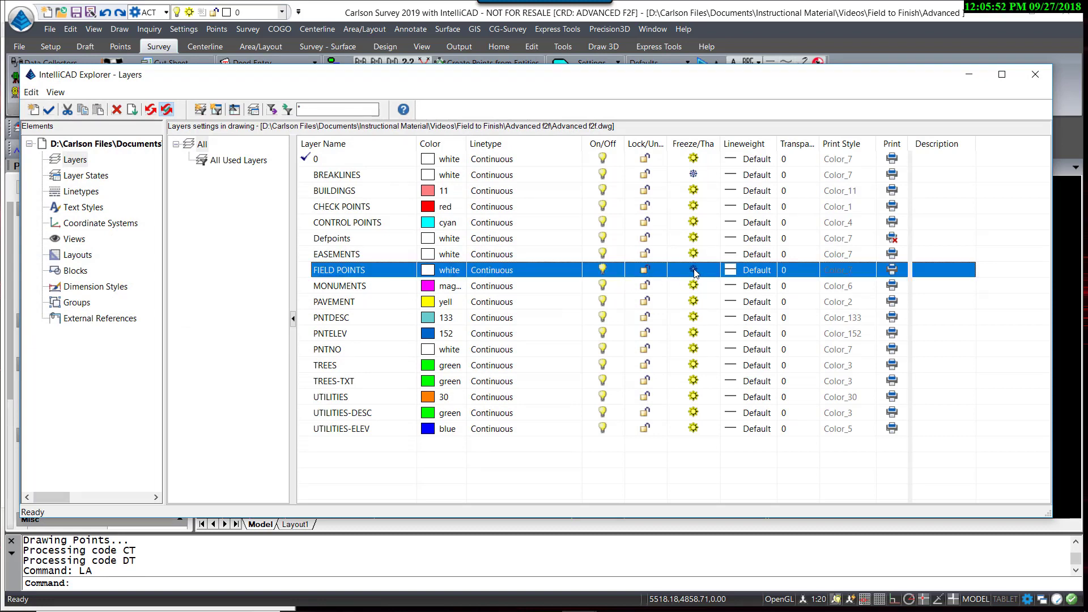
click(1036, 74)
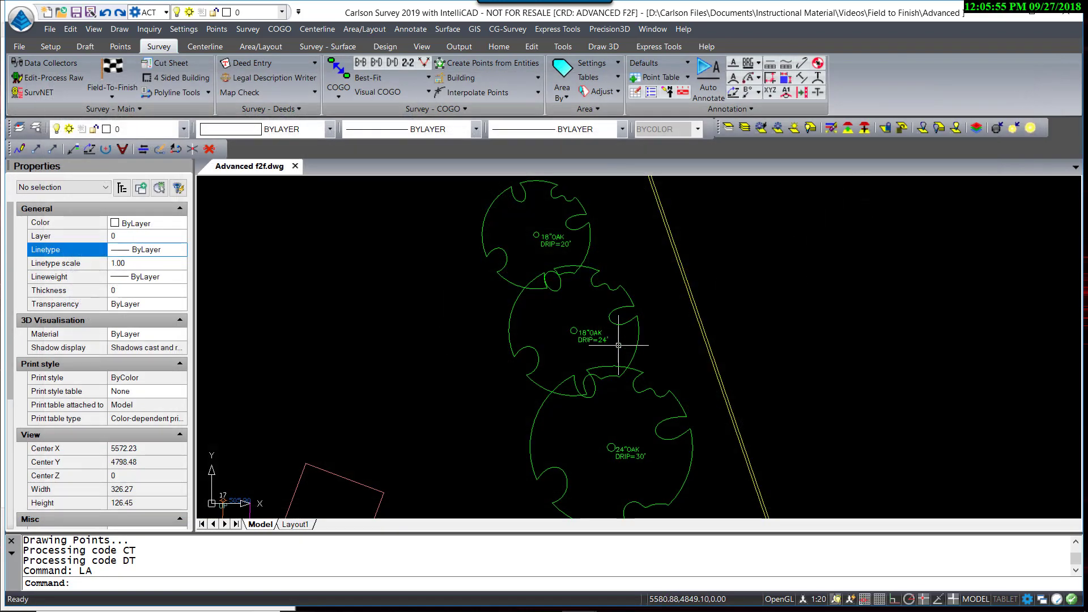
scroll(616, 346, up, 5)
scroll(598, 360, down, 2)
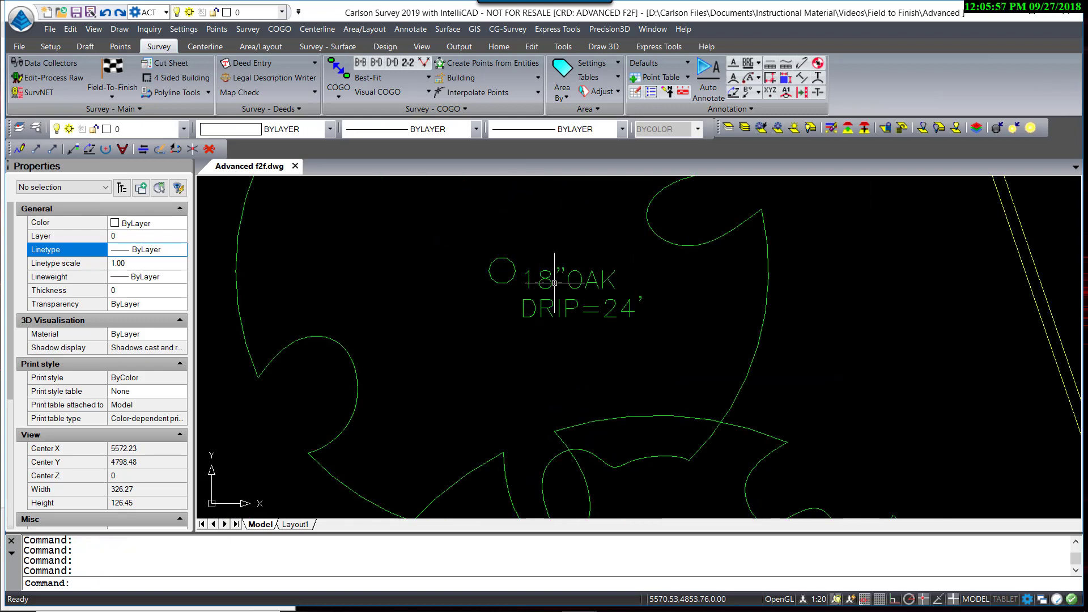
scroll(578, 323, down, 2)
mouse_move(578, 323)
middle_down()
mouse_move(564, 240)
mouse_move(573, 389)
middle_up()
scroll(573, 253, down, 2)
scroll(529, 415, up, 4)
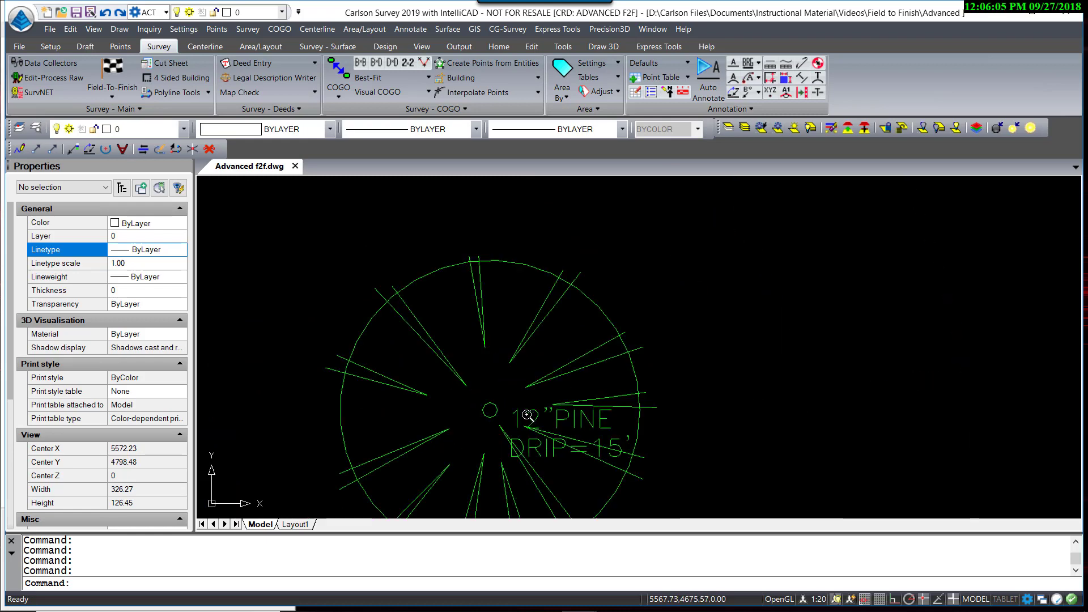
scroll(528, 415, down, 3)
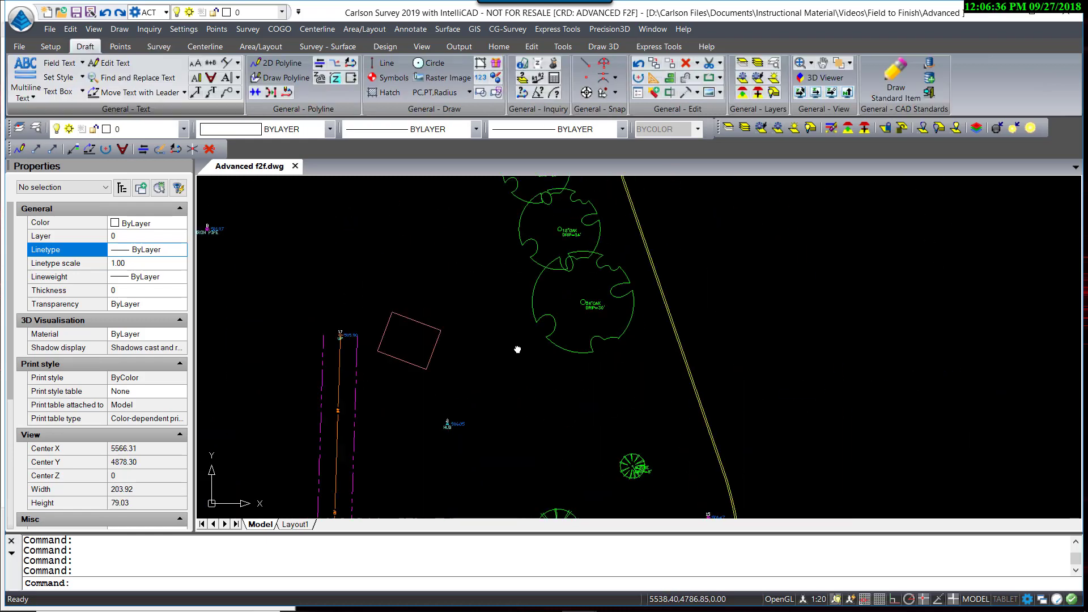
scroll(517, 347, up, 1)
scroll(516, 347, down, 3)
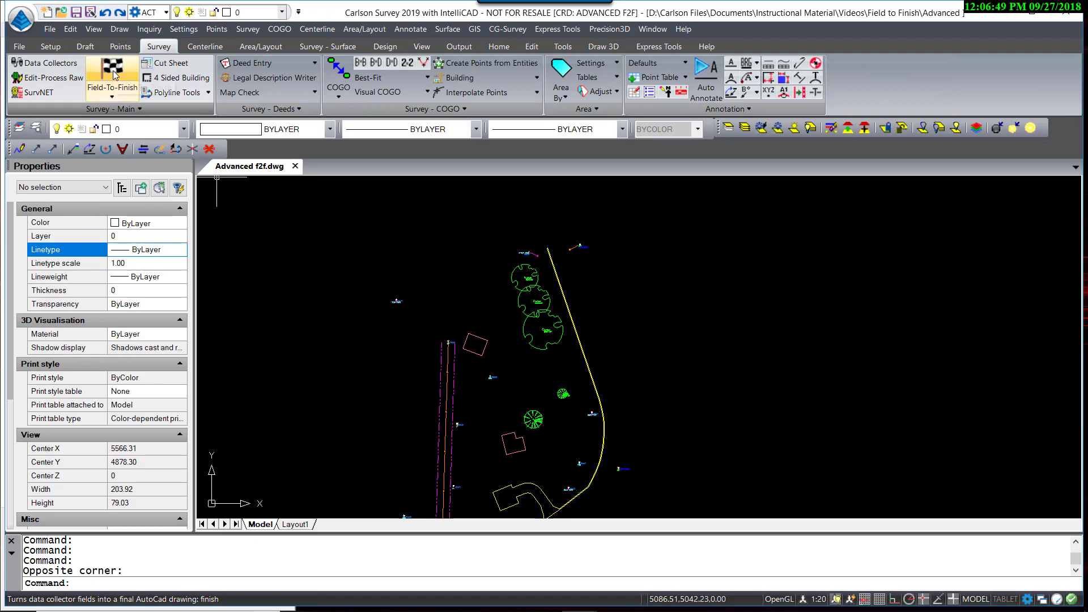
Open Tree Setup from the Field-To-Finish code editor
click(112, 74)
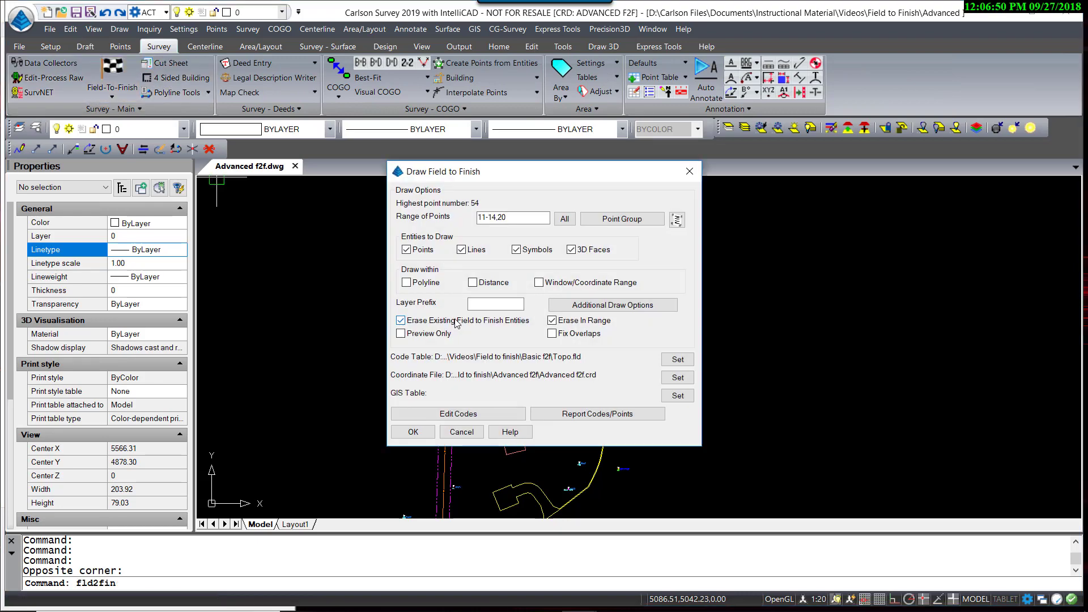
click(471, 415)
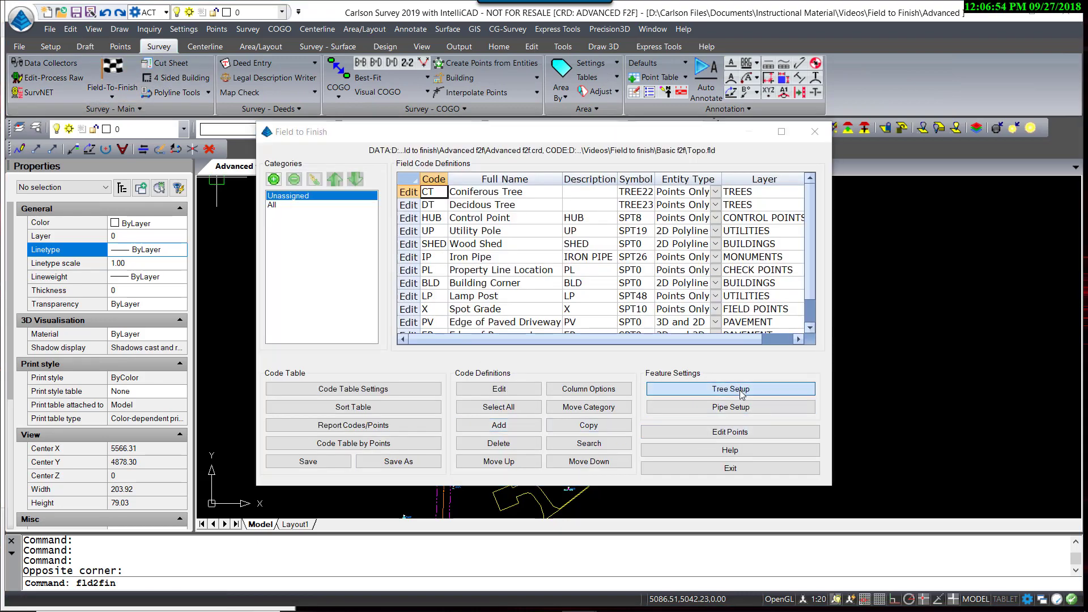
click(740, 389)
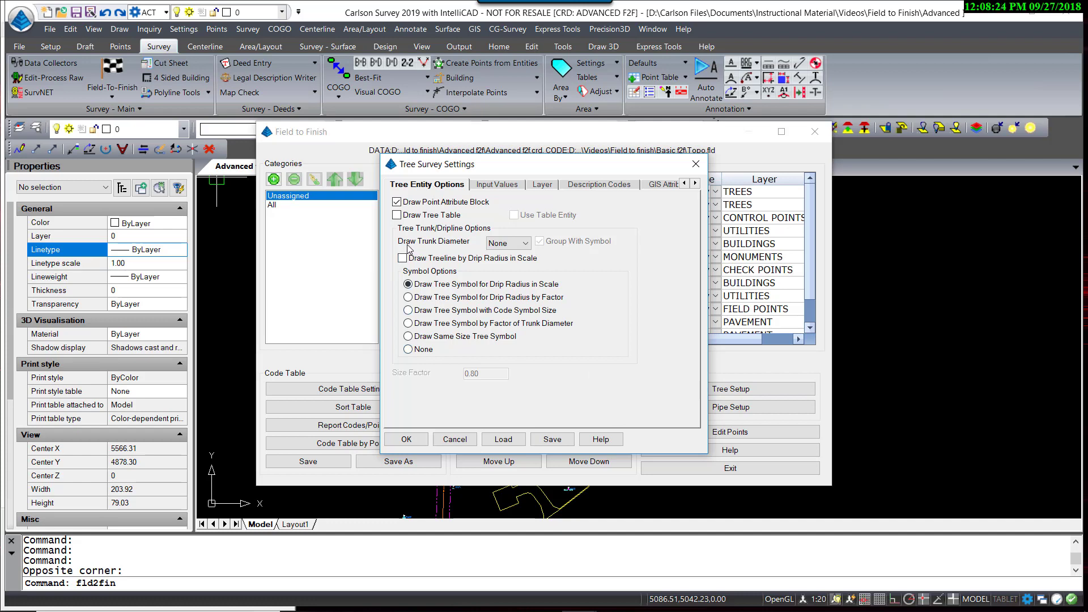
Set trunk diameter to Solid, draw treelines by drip radius, and use no tree symbol
click(517, 246)
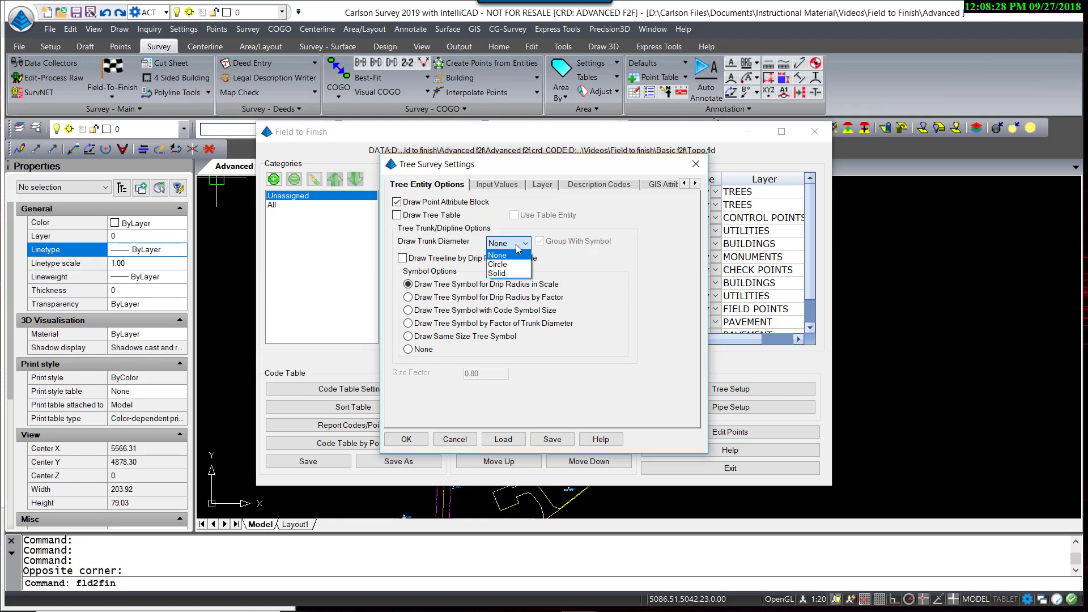
click(510, 274)
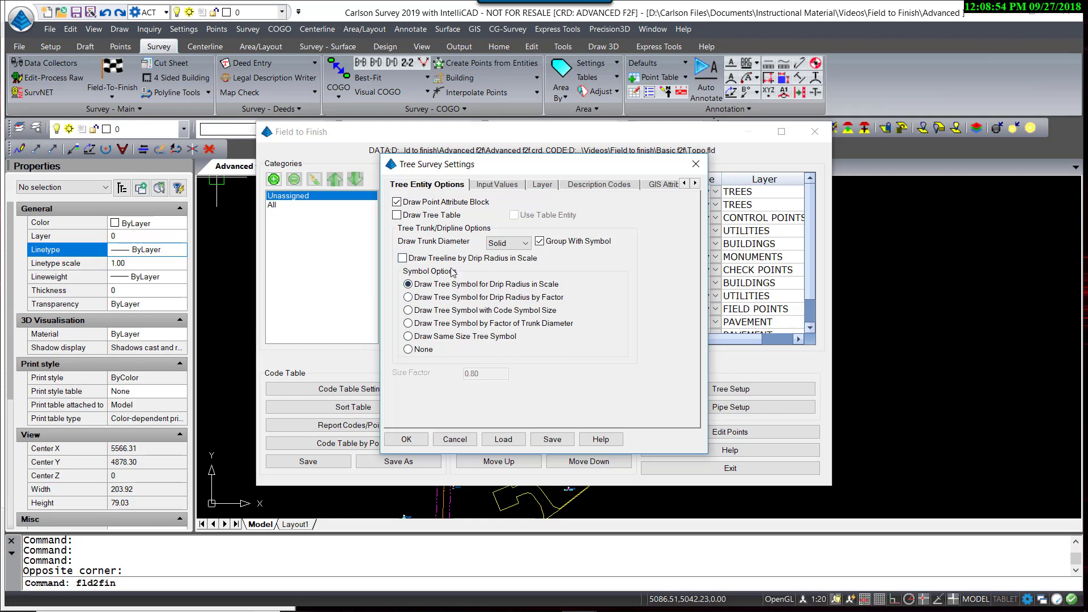
click(402, 258)
click(408, 350)
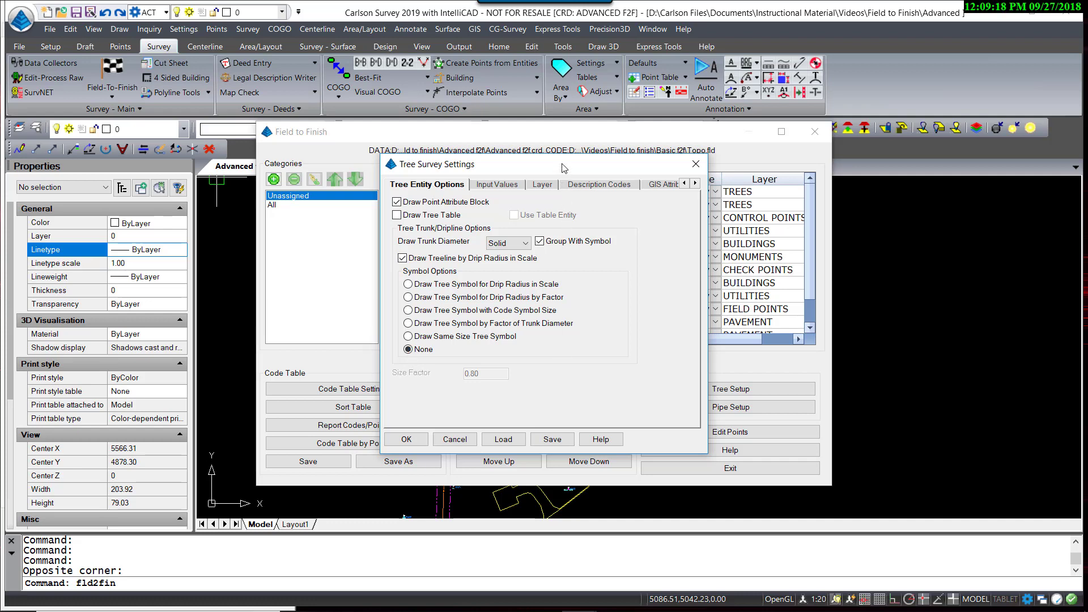
drag(563, 171, 567, 157)
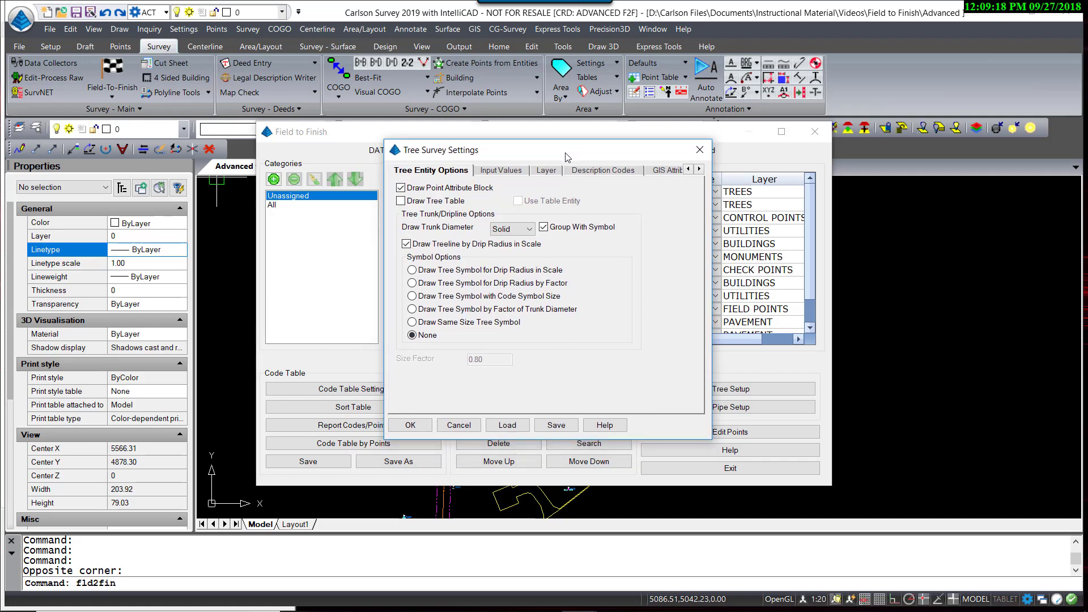
click(411, 425)
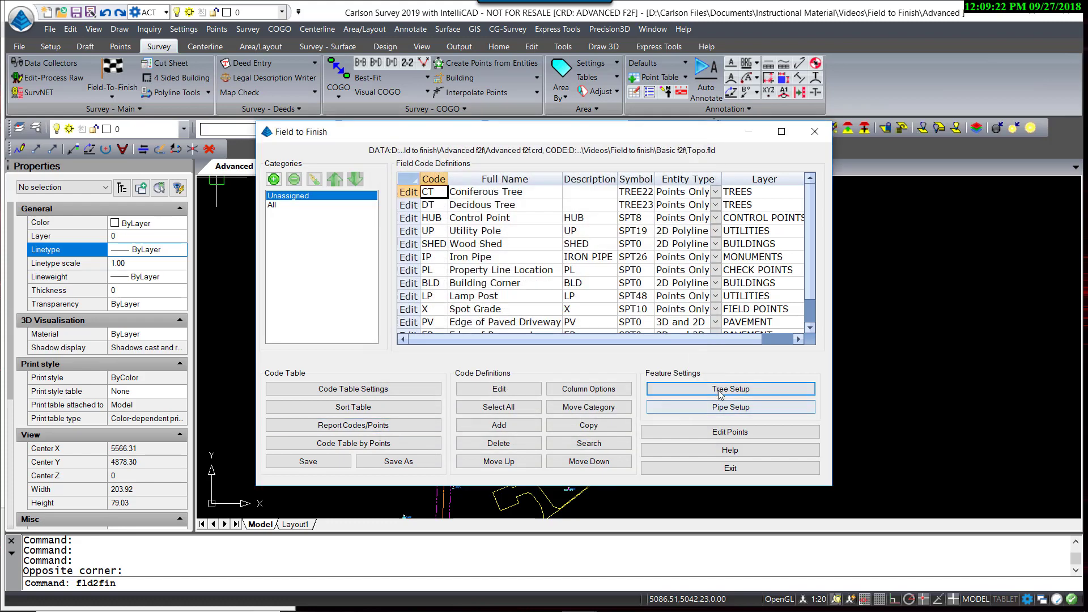
click(694, 470)
Redraw the points and inspect the scalloped drip-line outlines labelled DRIP=20', 24' and 30'
click(424, 432)
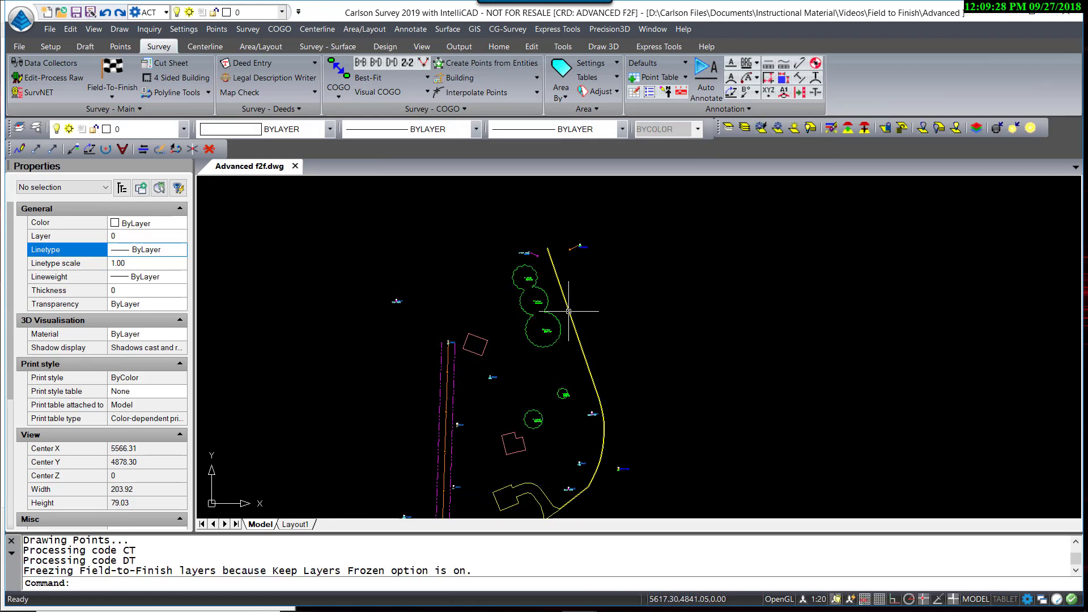
scroll(567, 311, up, 5)
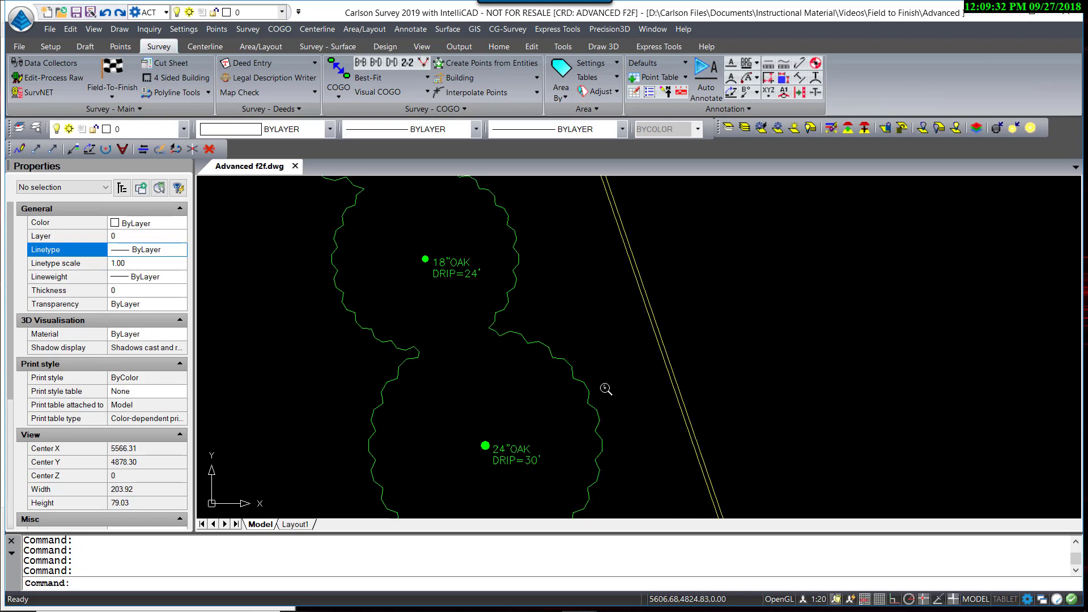
mouse_move(593, 342)
middle_down()
mouse_move(664, 444)
mouse_move(637, 372)
mouse_move(647, 389)
middle_up()
scroll(664, 444, down, 3)
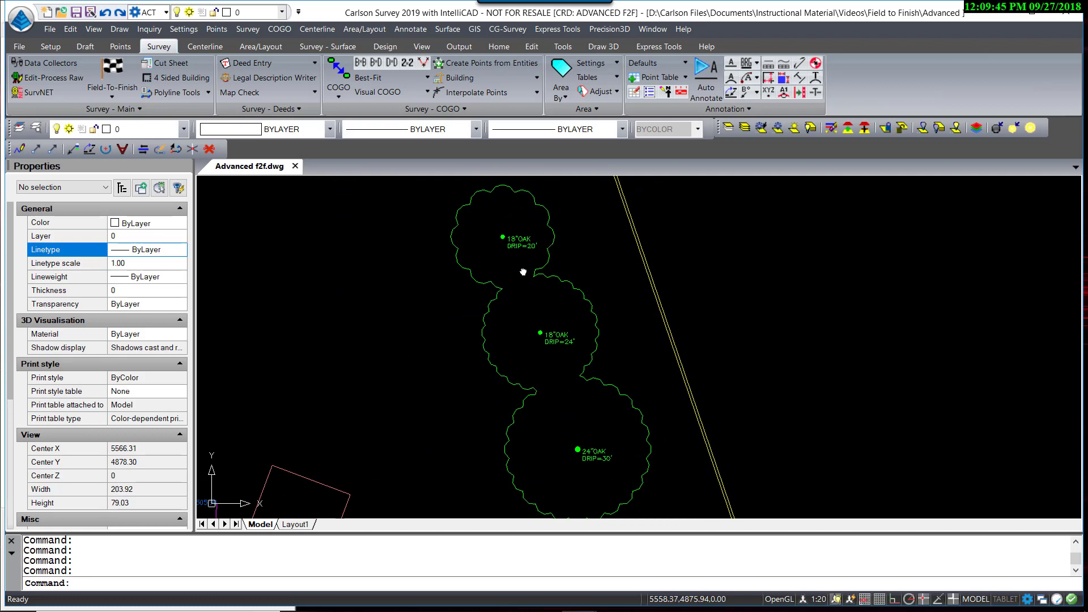
scroll(512, 224, up, 3)
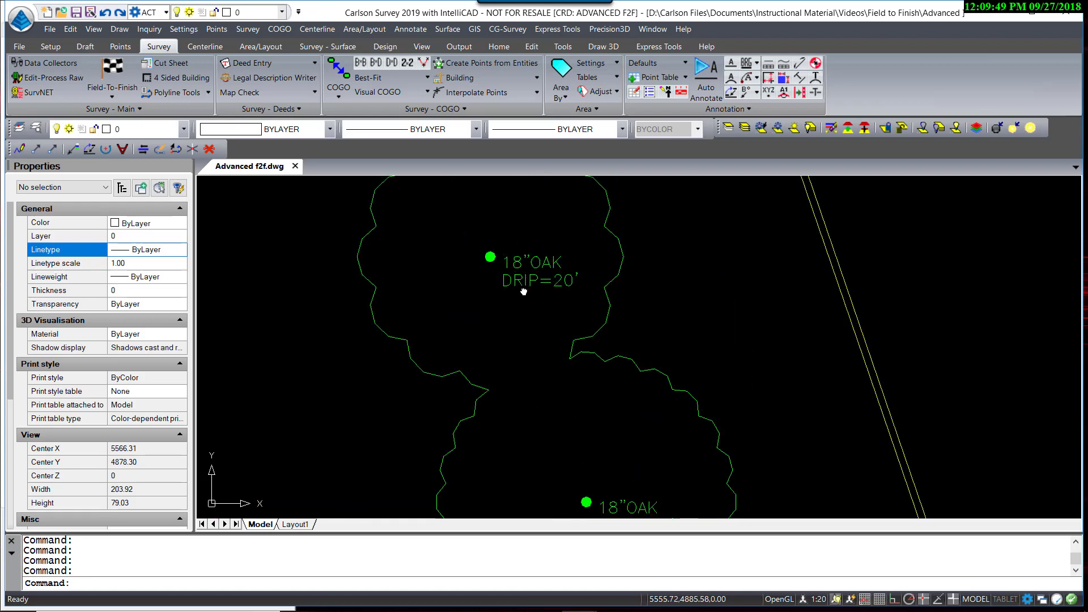
scroll(528, 286, down, 3)
middle_drag(591, 392, 567, 304)
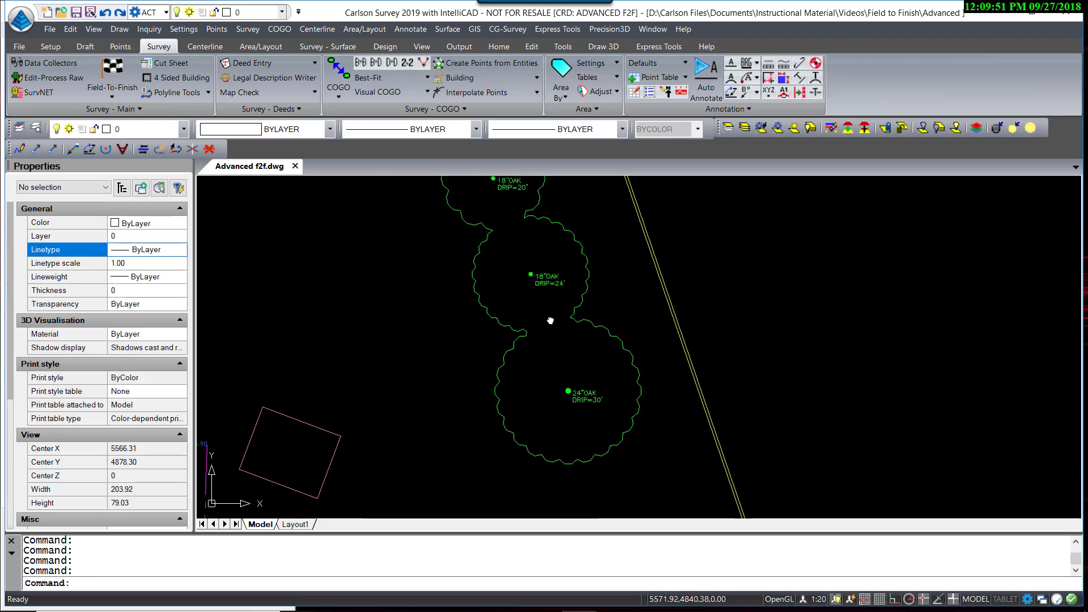
scroll(557, 345, up, 2)
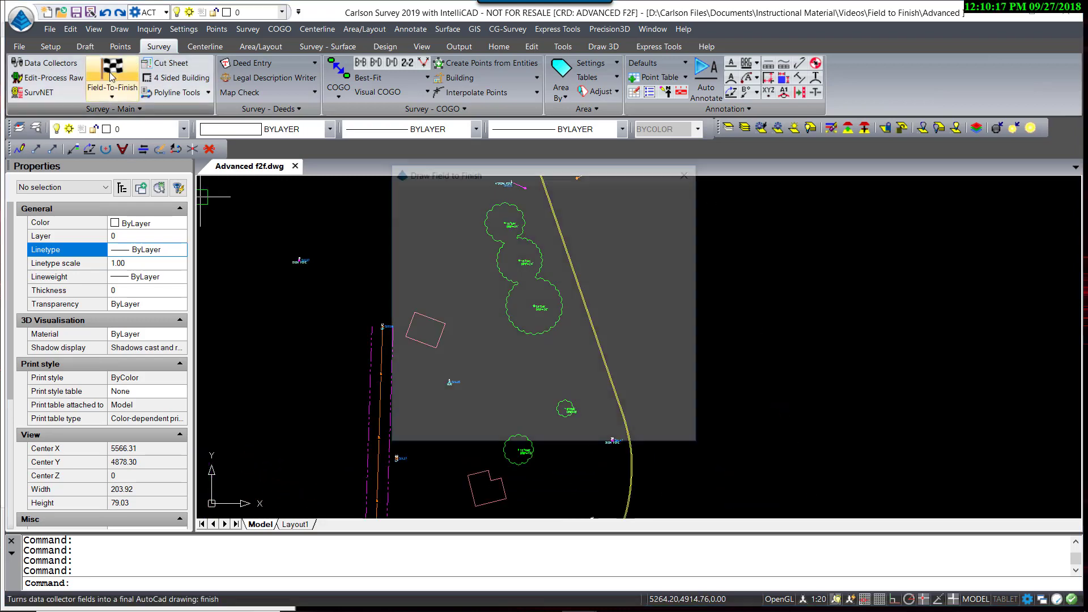
In Tree Setup, enable Draw Tree Table using a table entity and default tree IDs to point IDs
click(113, 73)
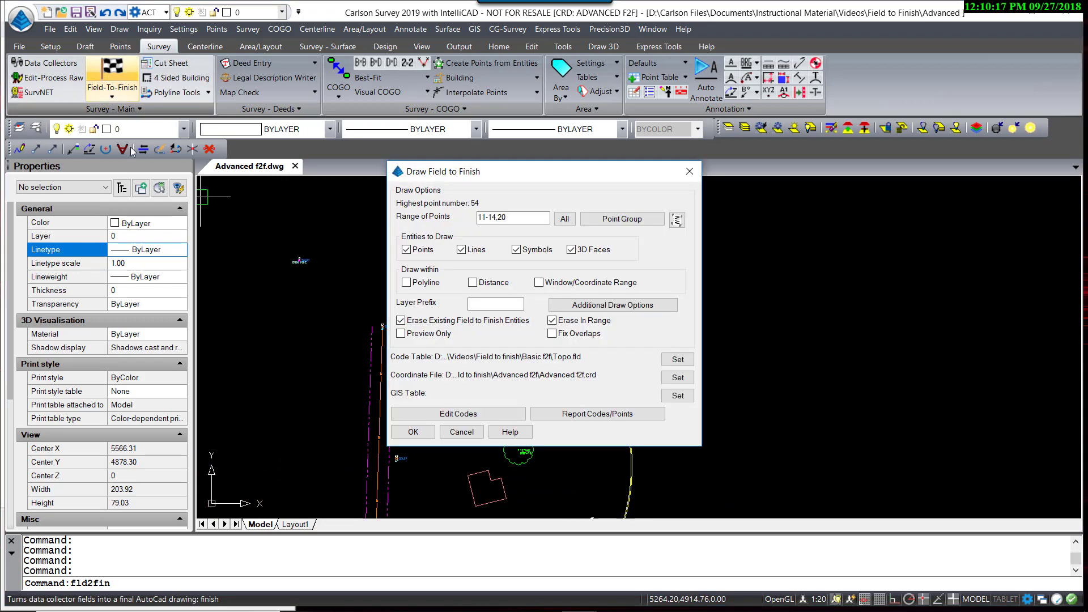
click(489, 413)
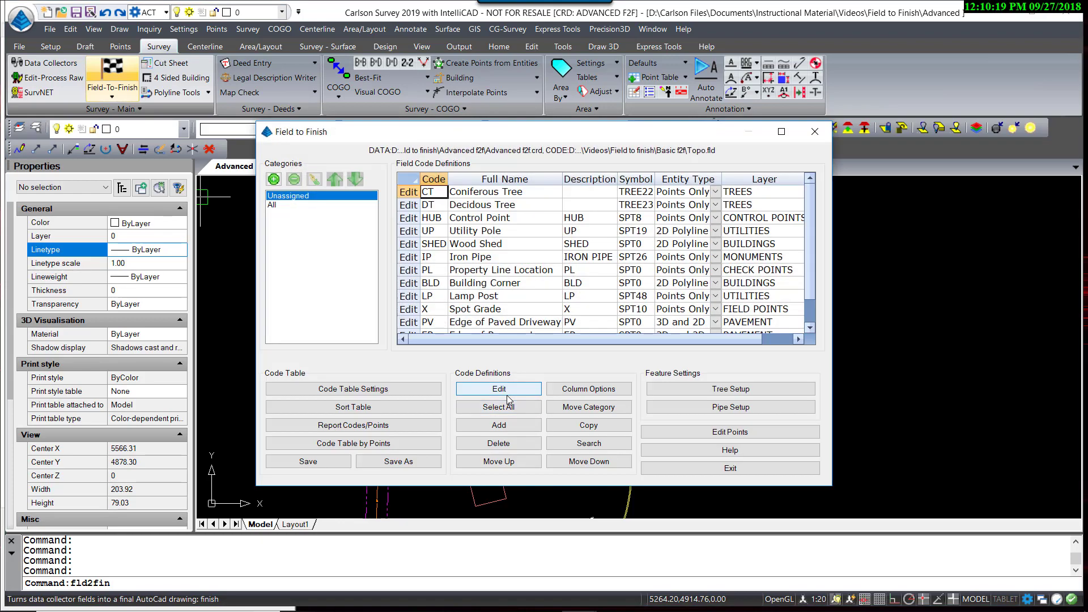
click(753, 395)
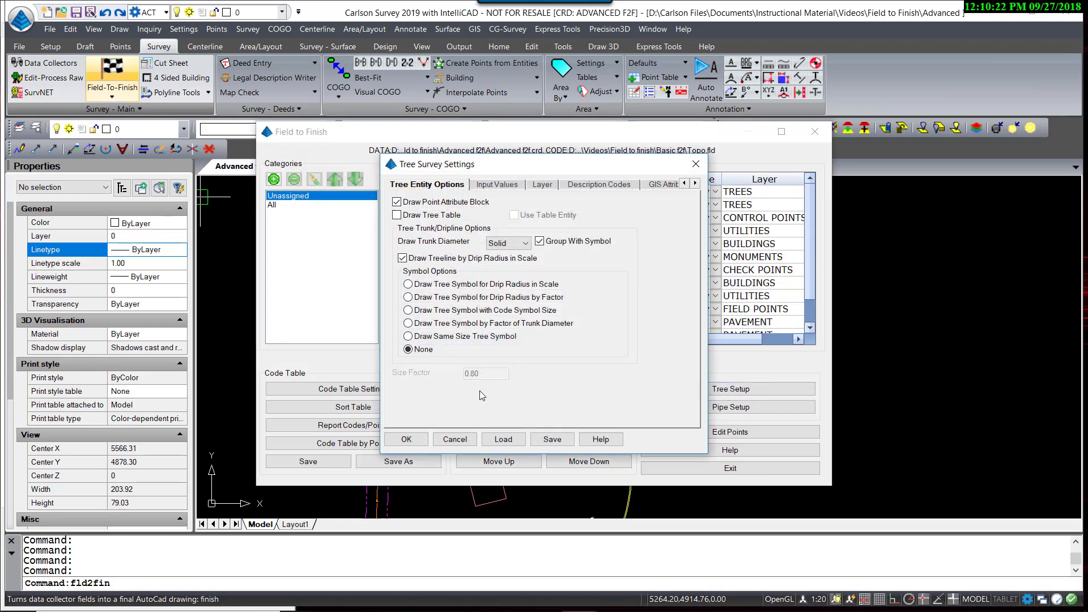
click(397, 215)
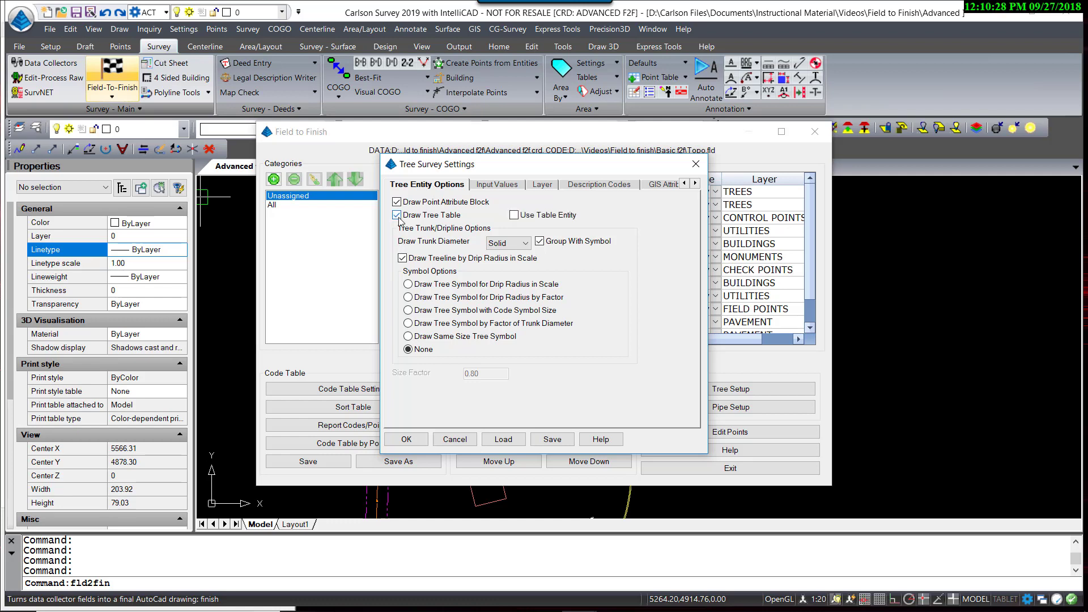
click(515, 216)
click(502, 187)
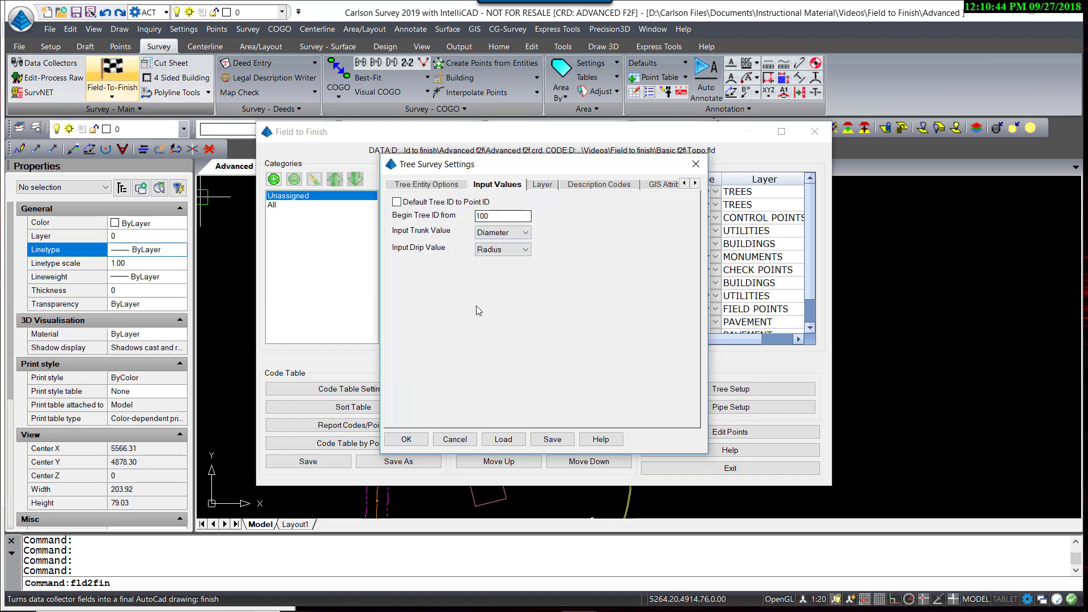
click(494, 216)
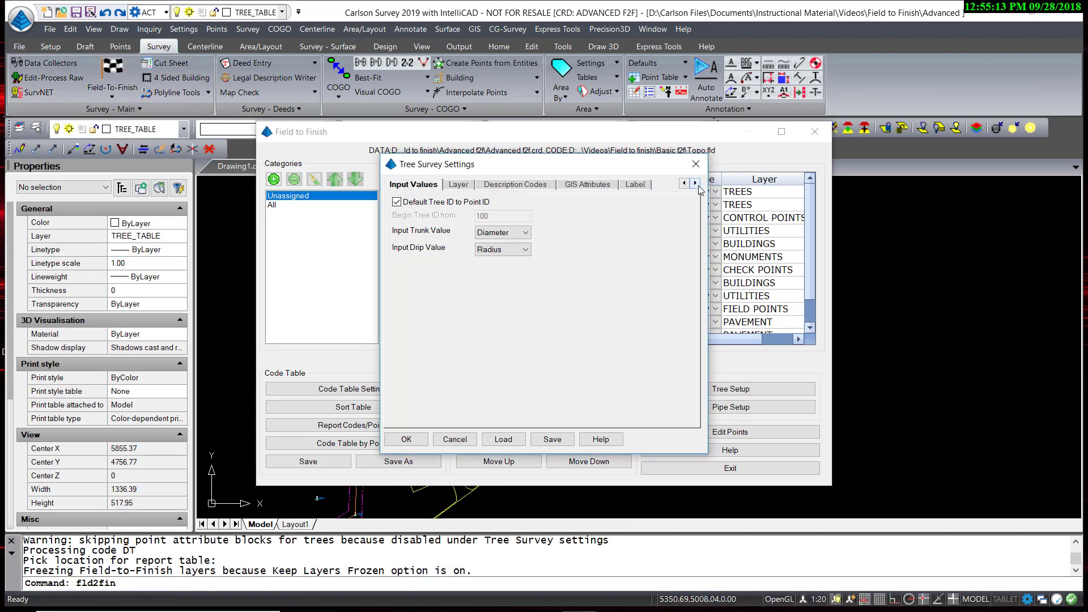
click(635, 184)
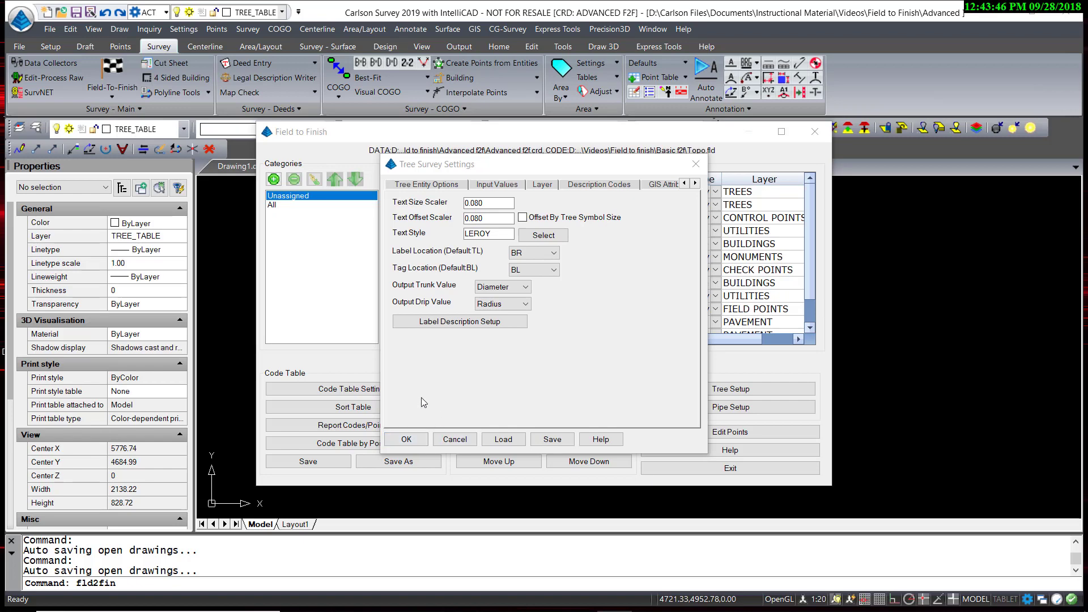
Put Tag ID first and Trunk Size second in the label order, with Trunk Size not starting a new row
click(460, 322)
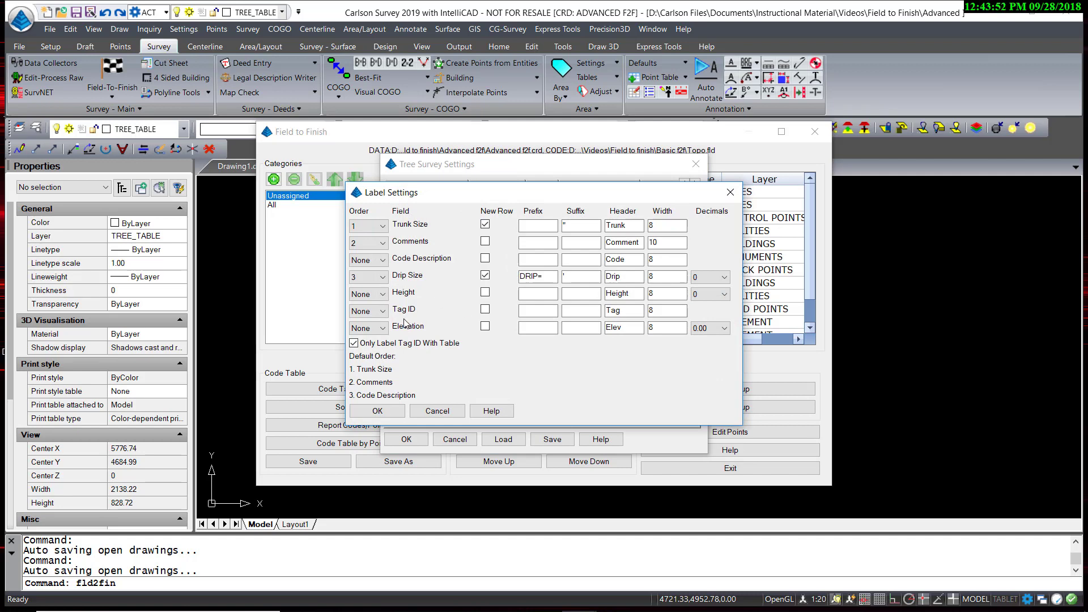
click(380, 313)
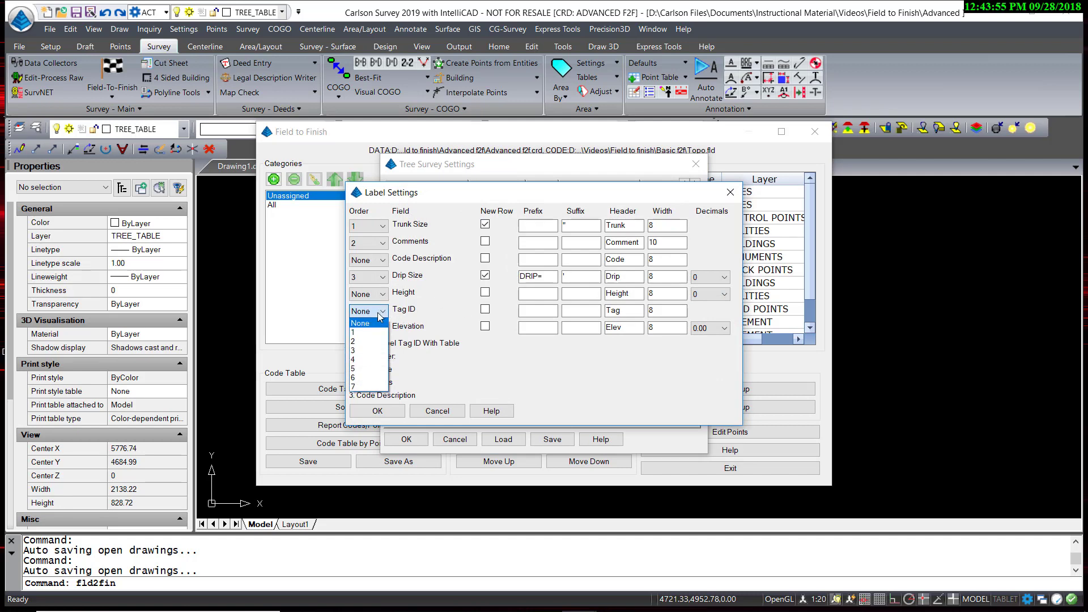
click(371, 333)
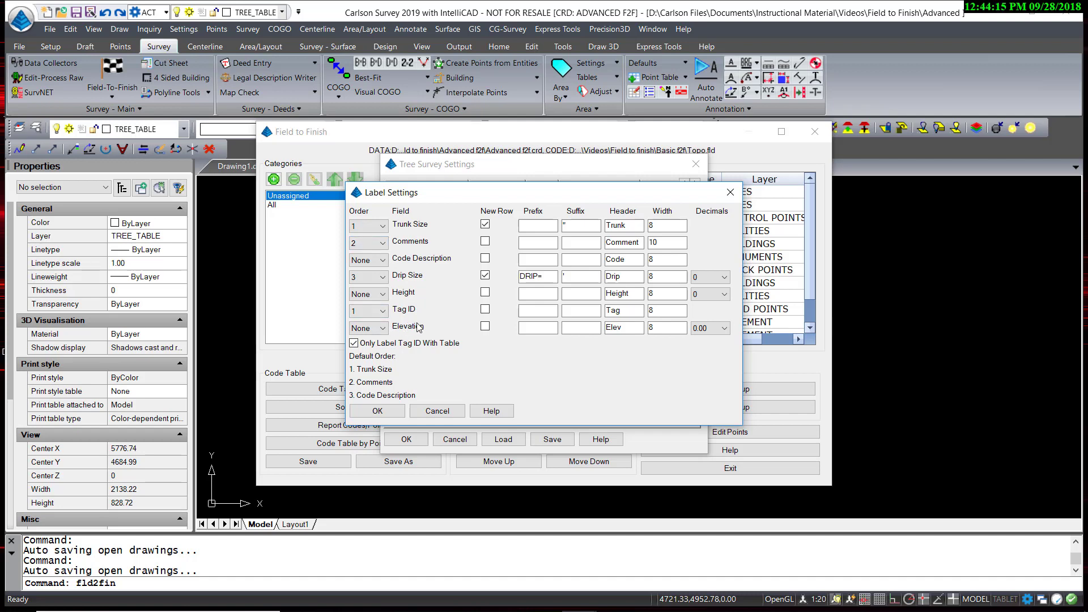
click(383, 226)
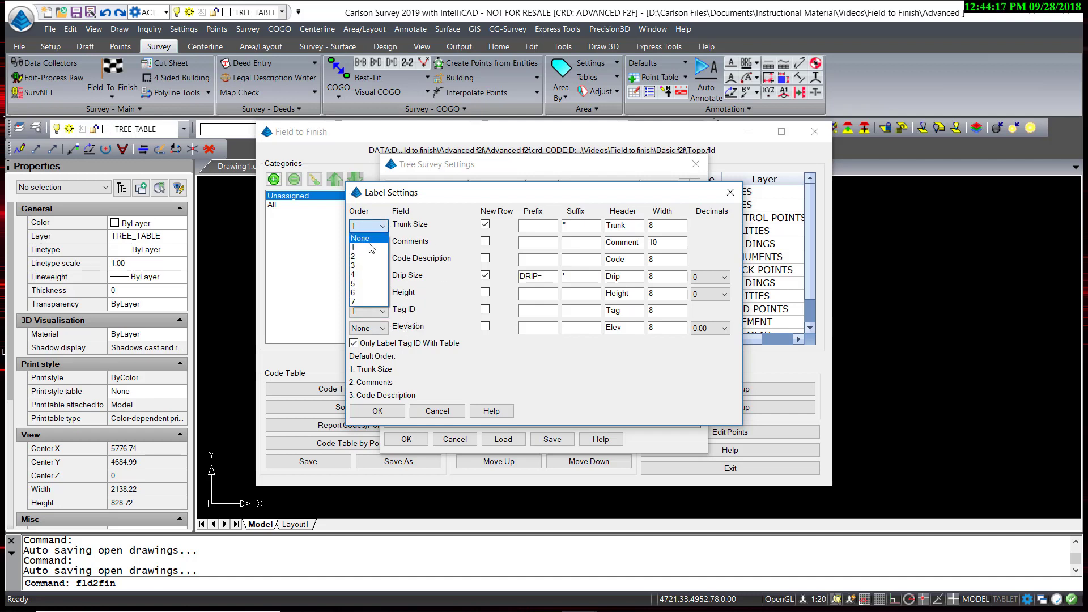
click(369, 256)
click(485, 226)
Make Comments third and Drip Size fourth, then accept and close the tree settings
click(383, 244)
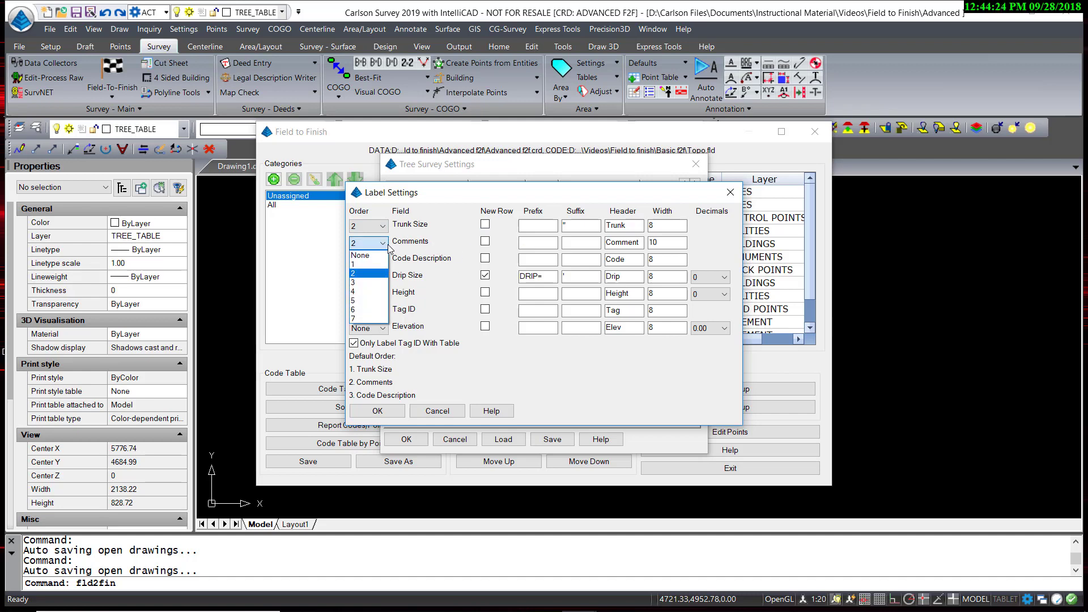
click(369, 282)
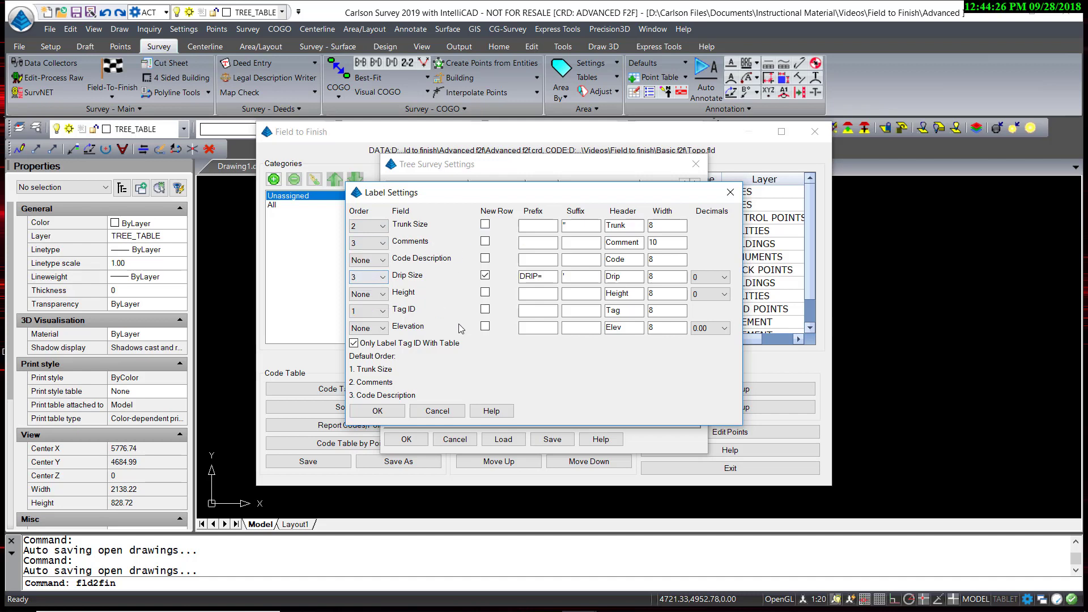
click(374, 277)
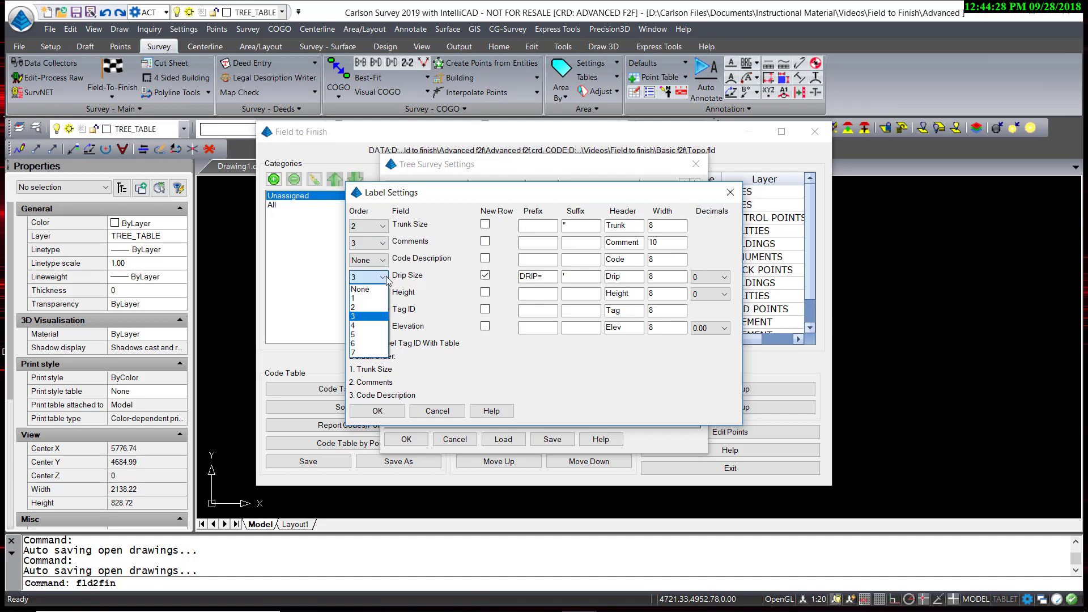
click(365, 327)
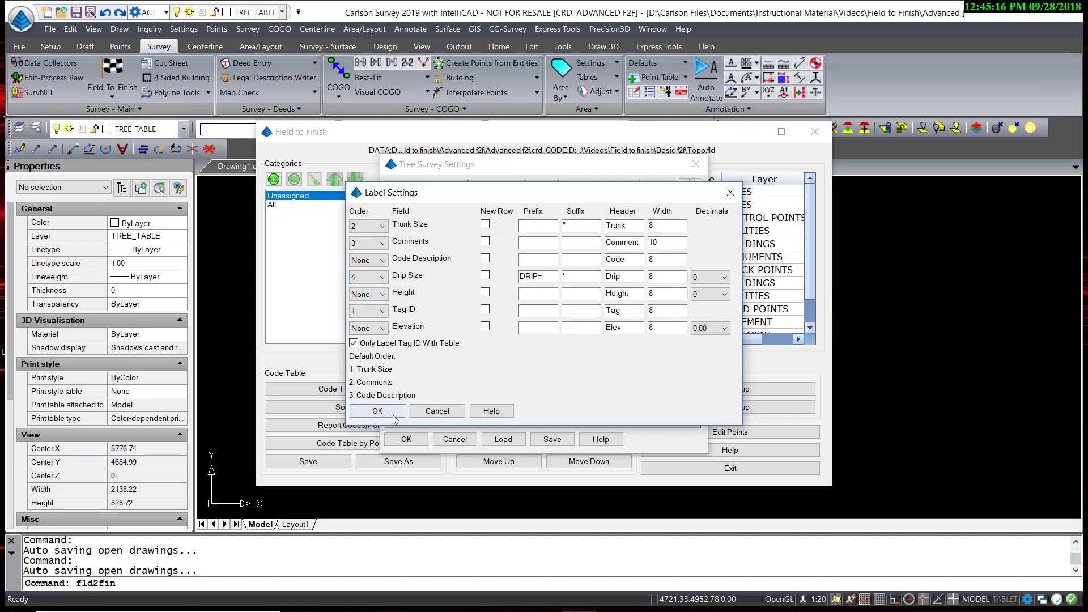
click(394, 412)
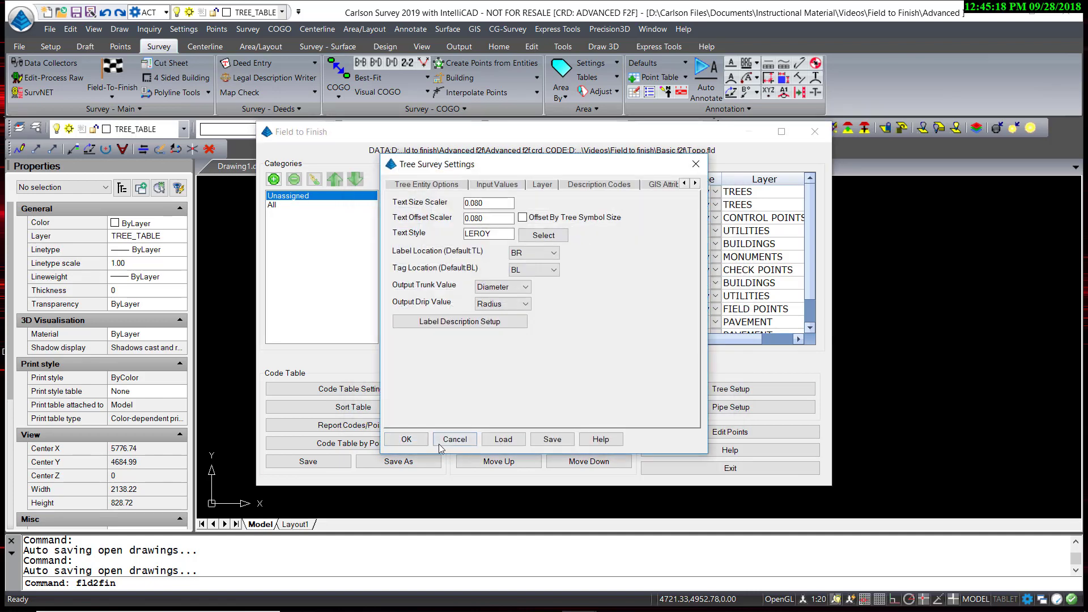
click(464, 439)
Draw the points, answer Y to creating a tree table, and pick the table's location
click(681, 471)
click(415, 433)
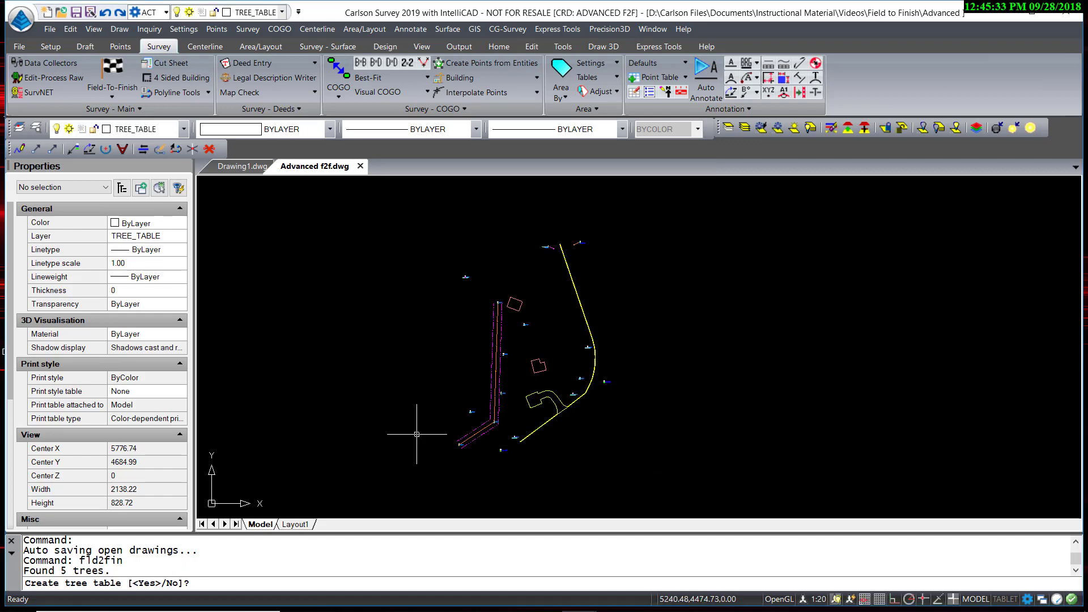
text(y)
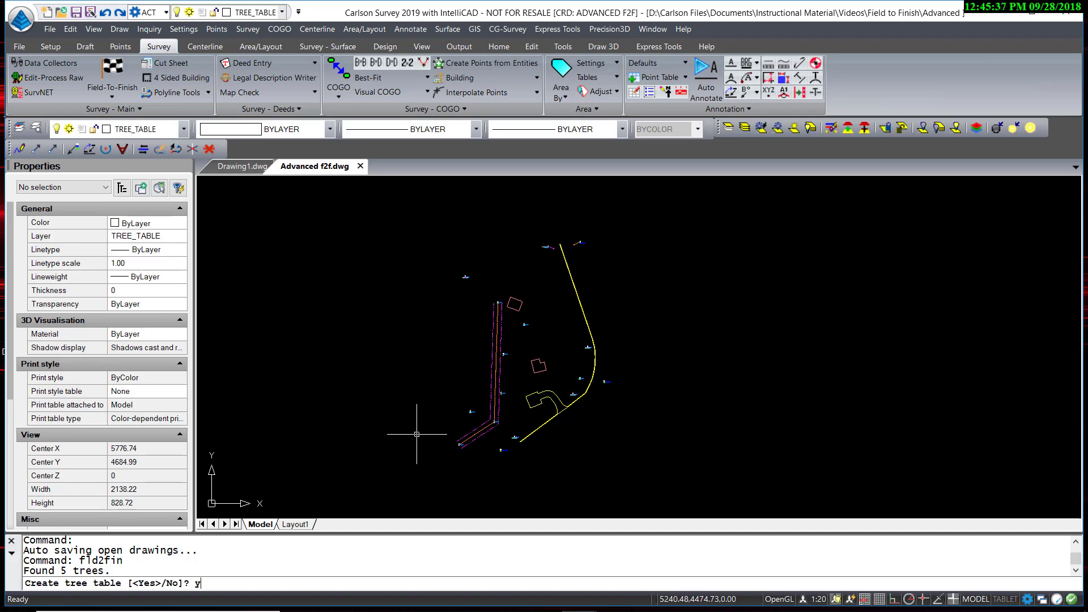
key(Return)
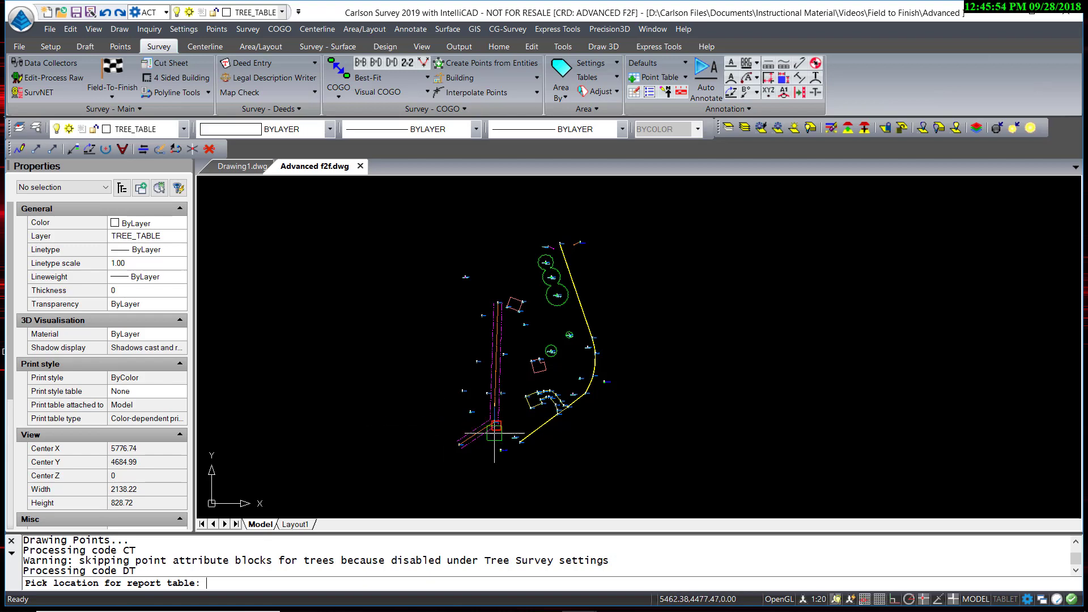
click(680, 260)
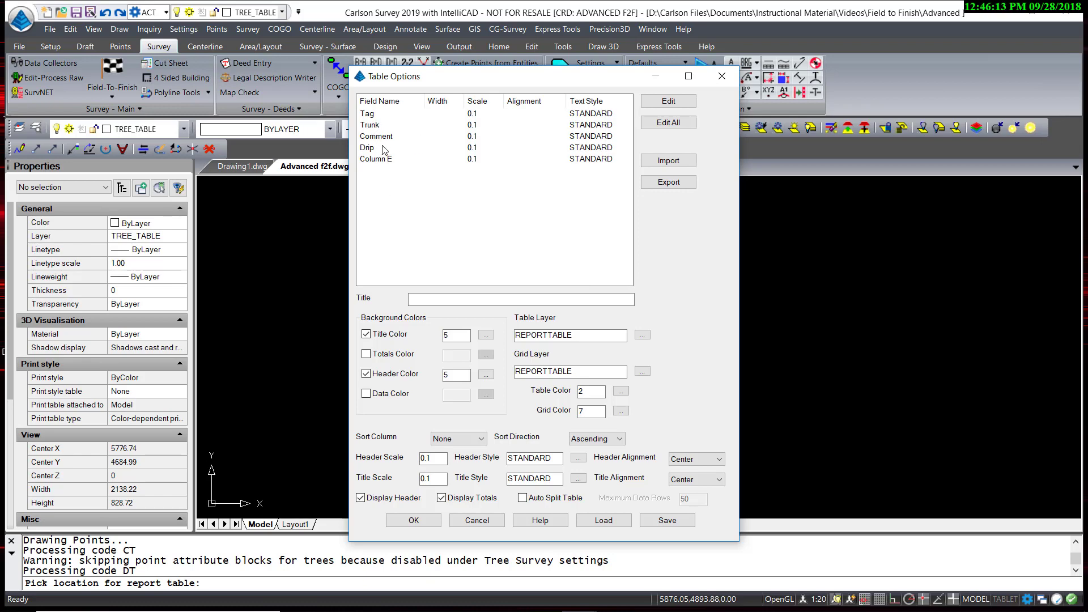
Title the table 'TREE TABLE' and place it in the drawing
click(438, 301)
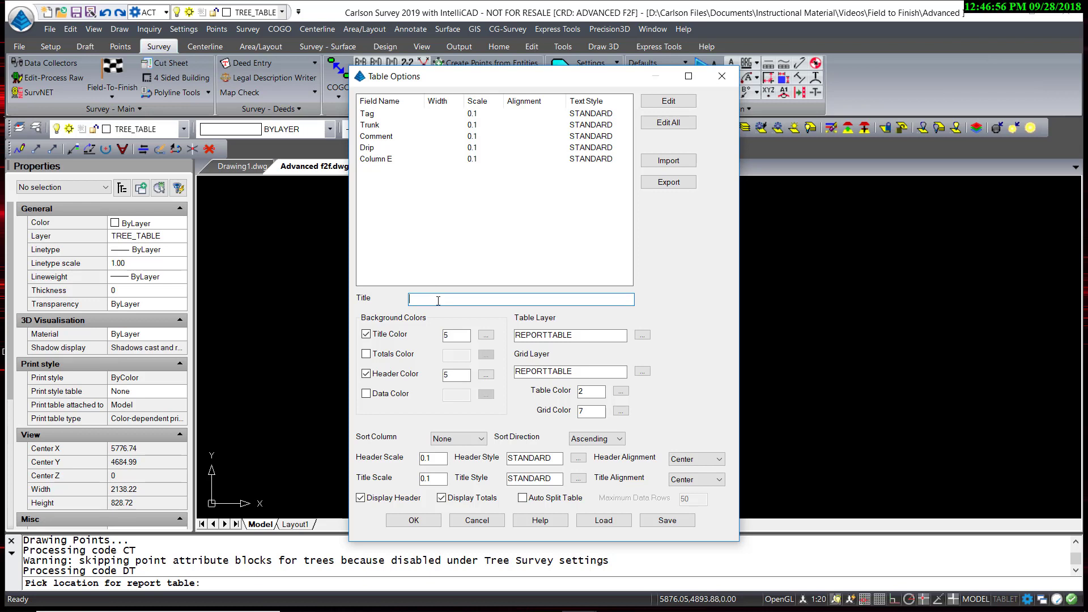
text(TREE TABLE)
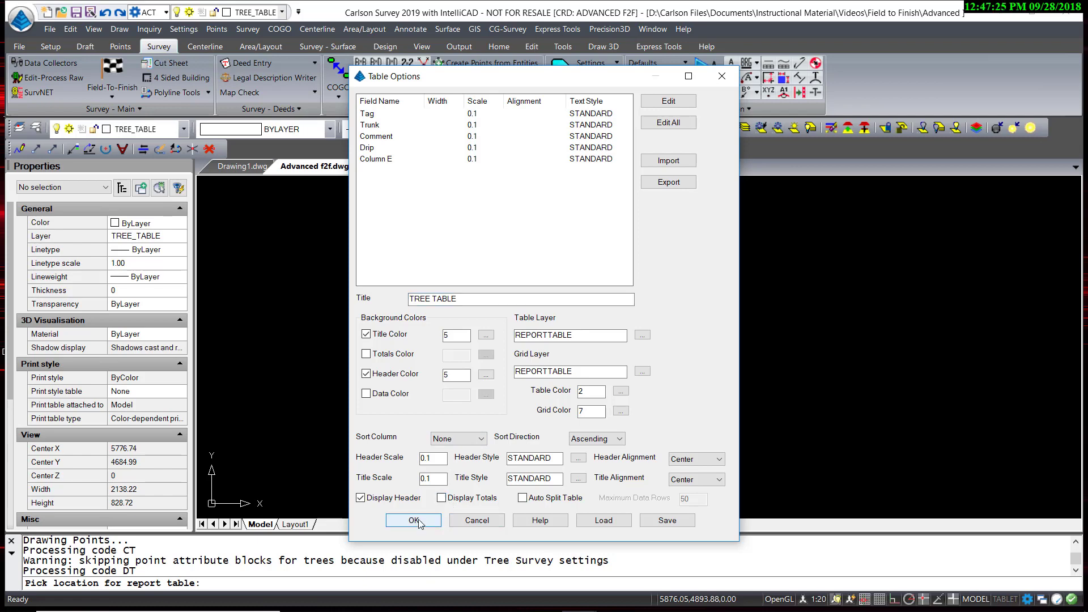
click(415, 519)
click(680, 260)
scroll(699, 260, up, 8)
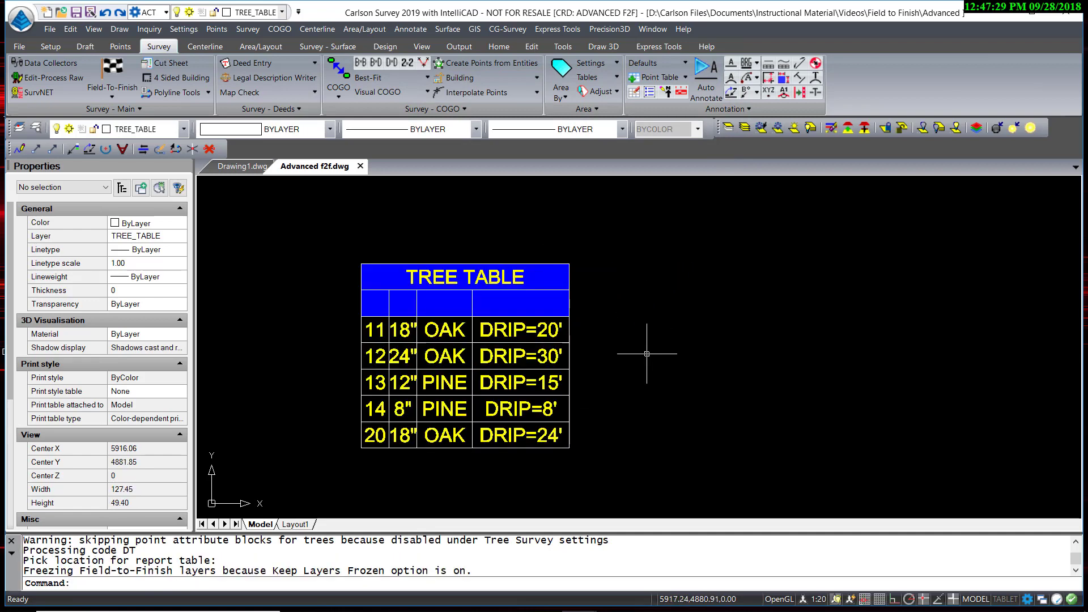
Start editing the tree table's cell values with Edit > Table > Edit Table Values
middle_drag(650, 359, 683, 352)
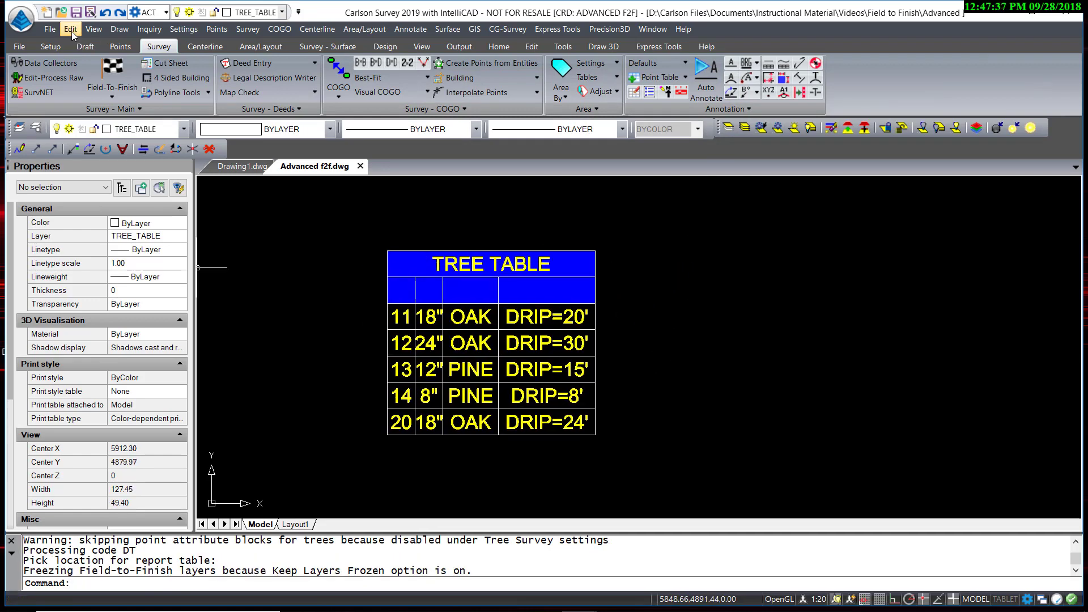
click(71, 28)
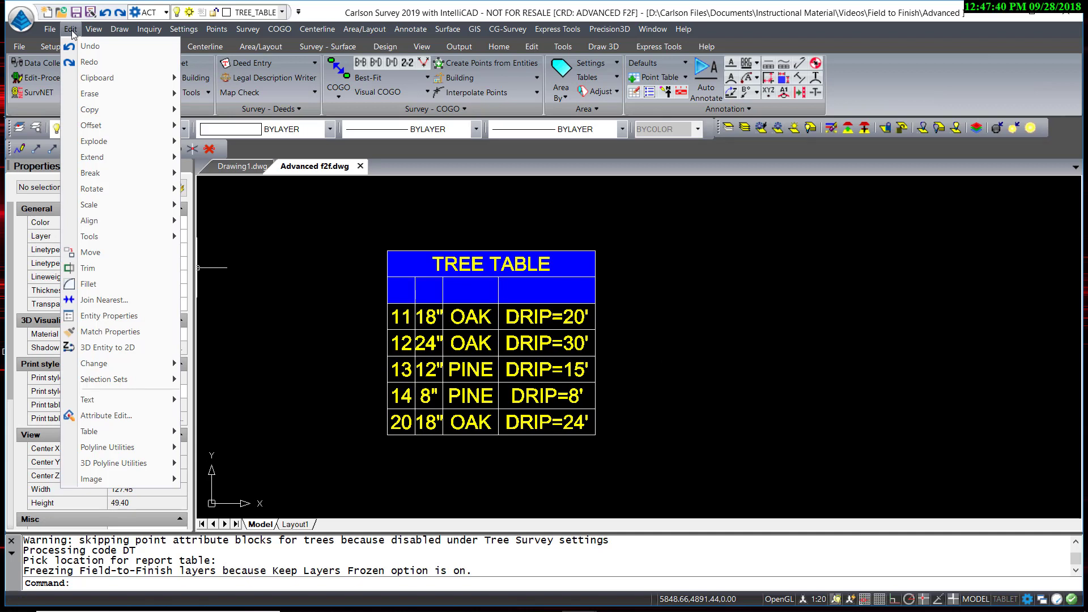
mouse_move(151, 435)
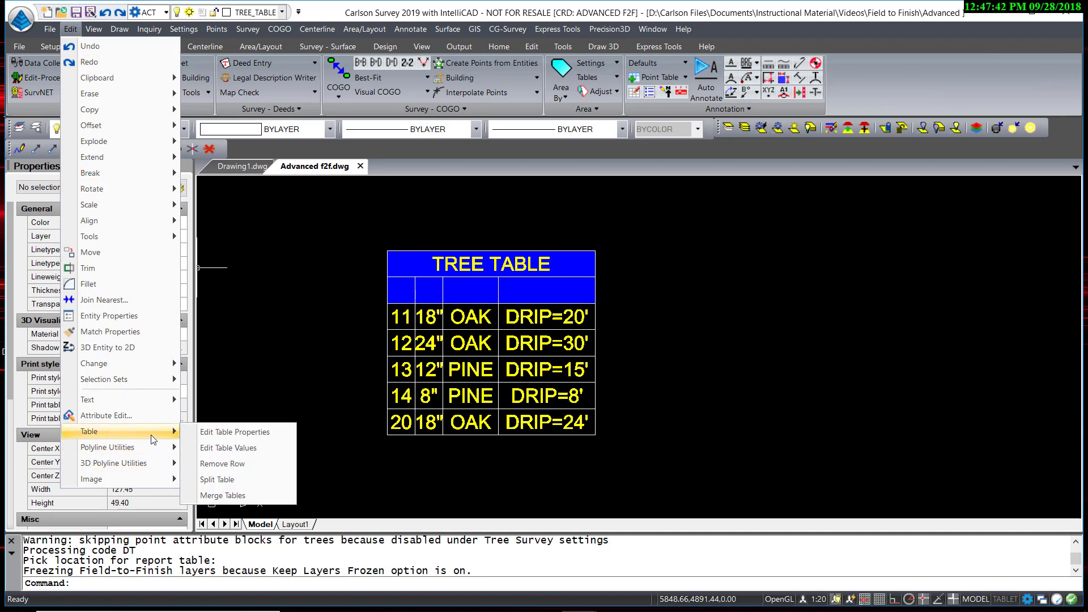
click(221, 448)
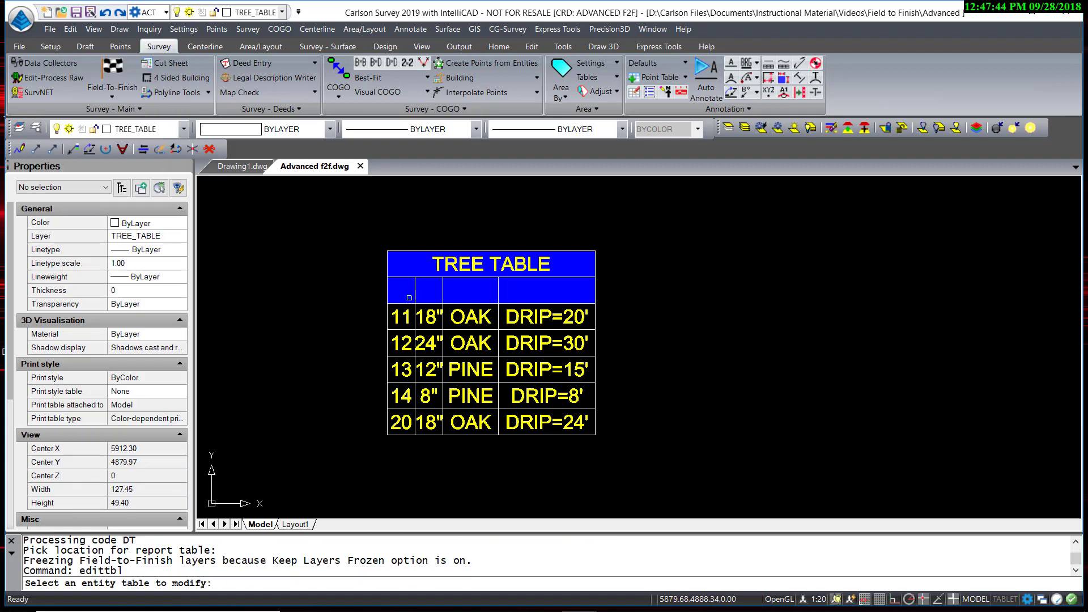
click(427, 251)
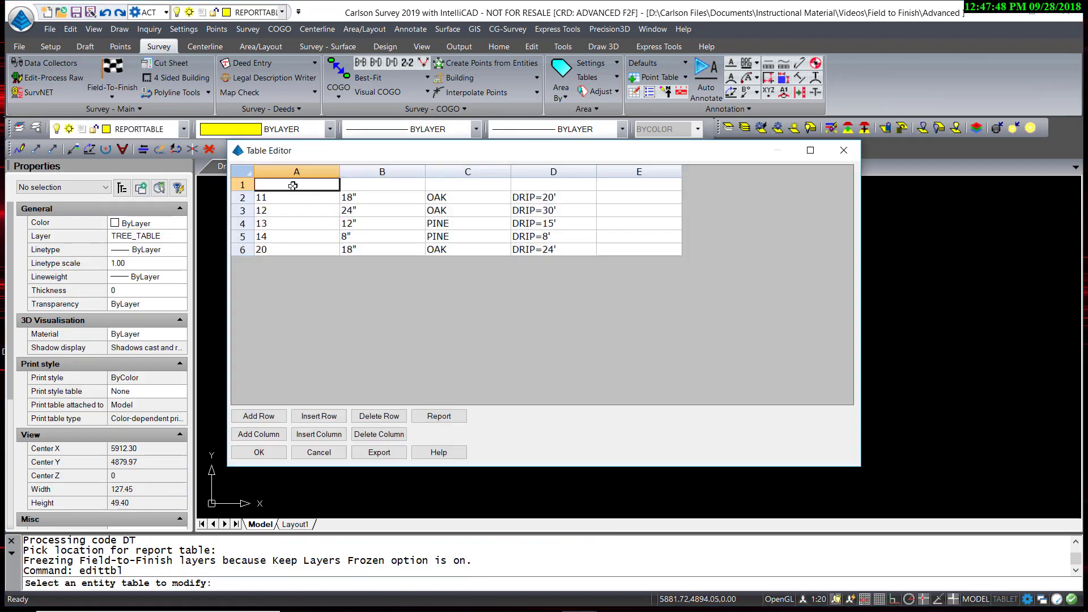
Enter headers Tree ID, Trunk Size, Type and Drip Line, and delete empty column E
text(Tree ID)
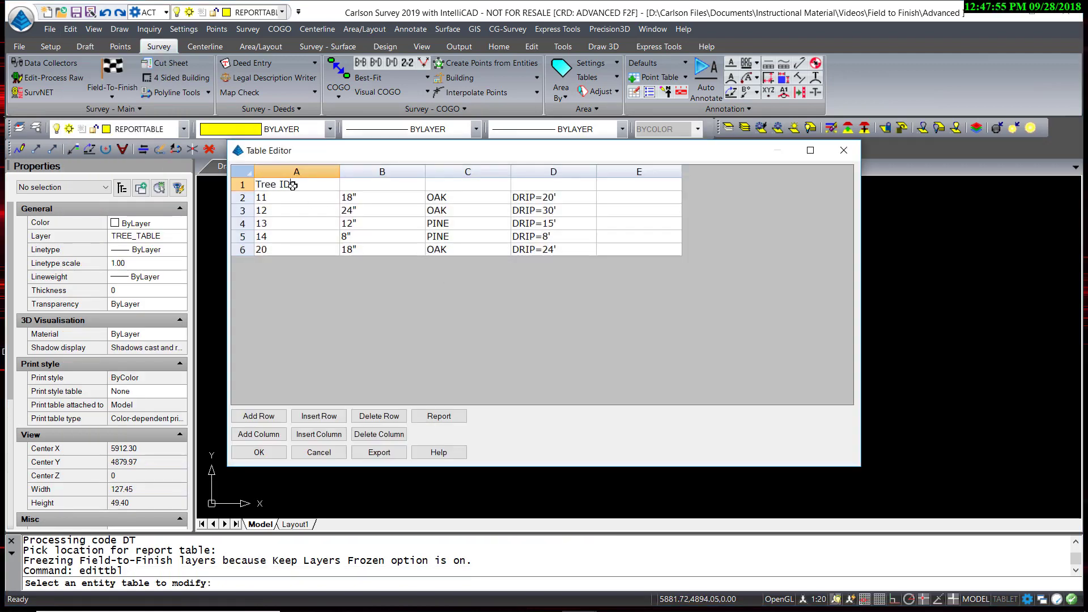
click(369, 179)
text(Trunk Size)
click(455, 184)
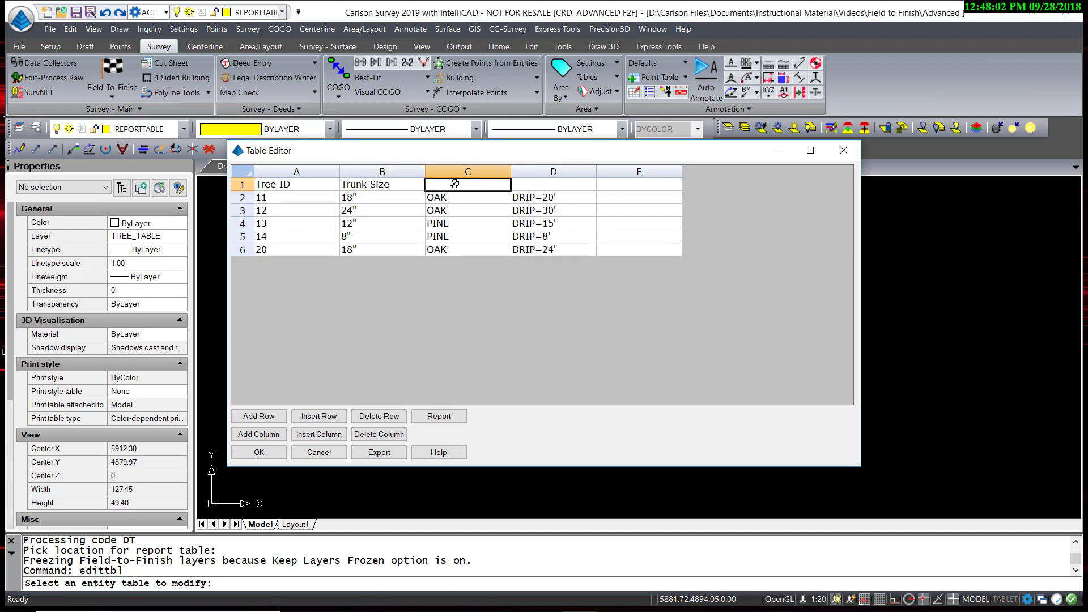
text(Tye)
click(525, 183)
text(Drip Line)
click(622, 177)
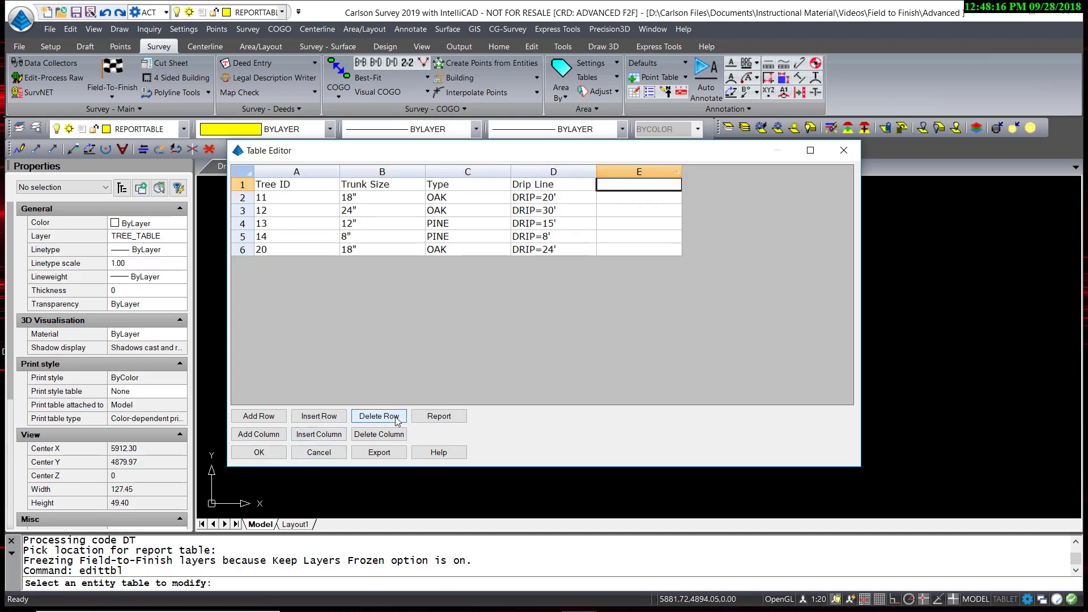
click(380, 435)
click(259, 452)
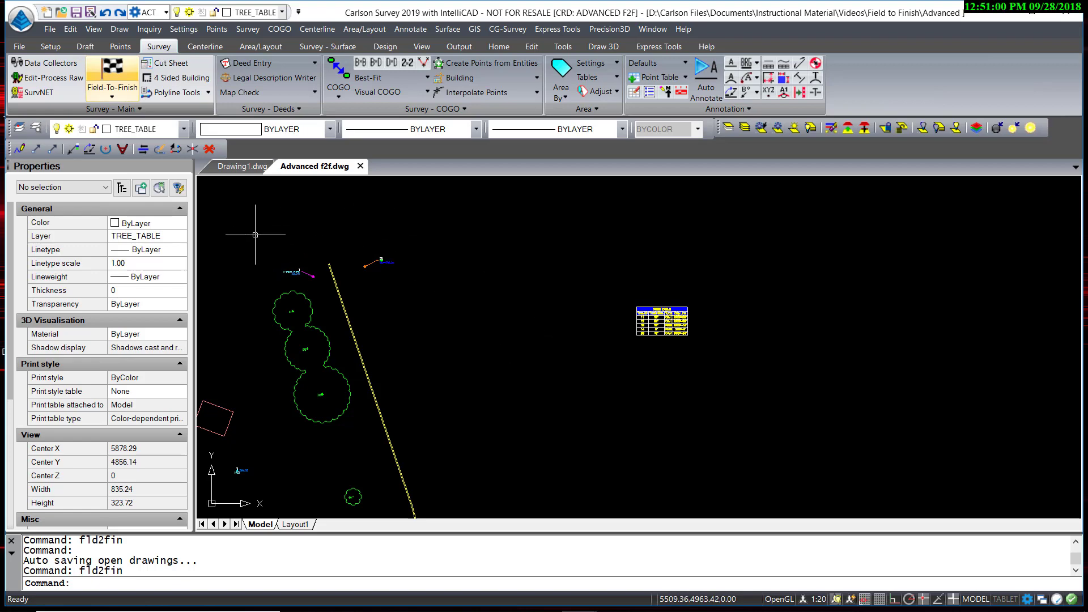
Save the current tree survey settings to a file named 'Tree Table'
click(115, 79)
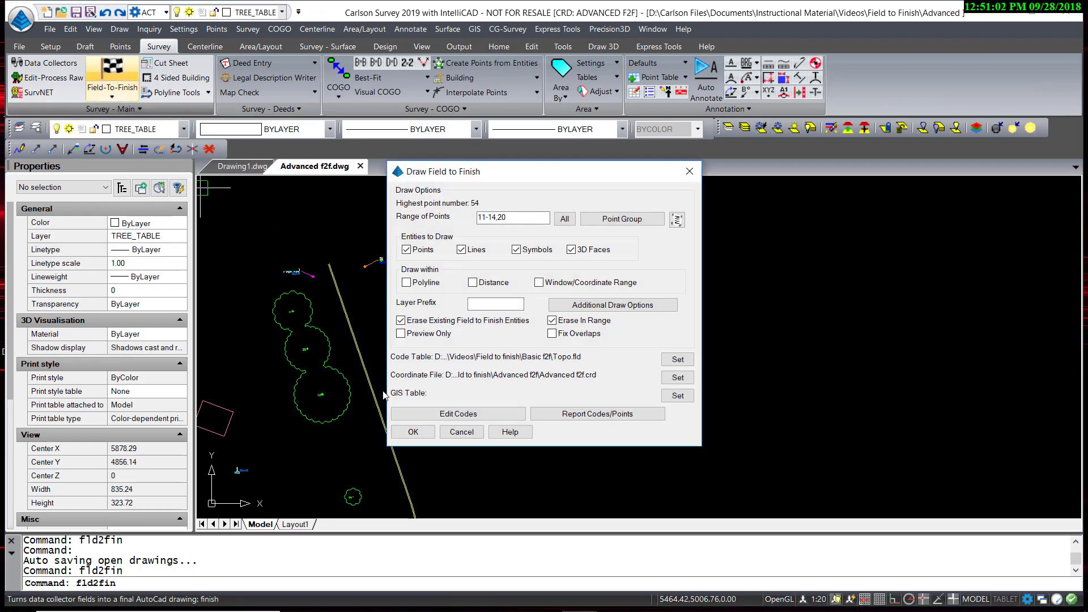
click(451, 413)
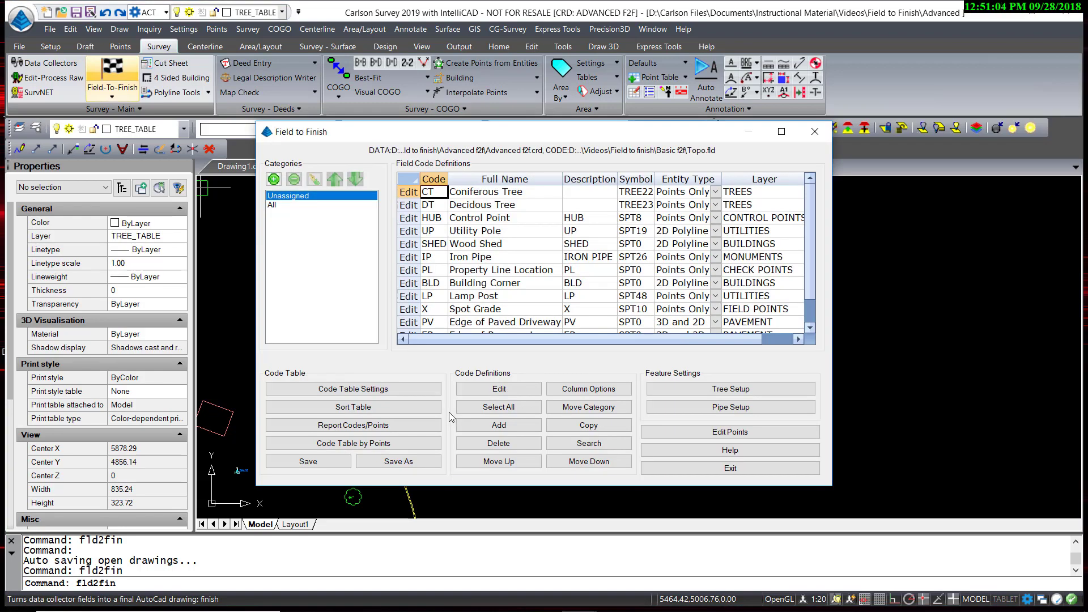
click(740, 393)
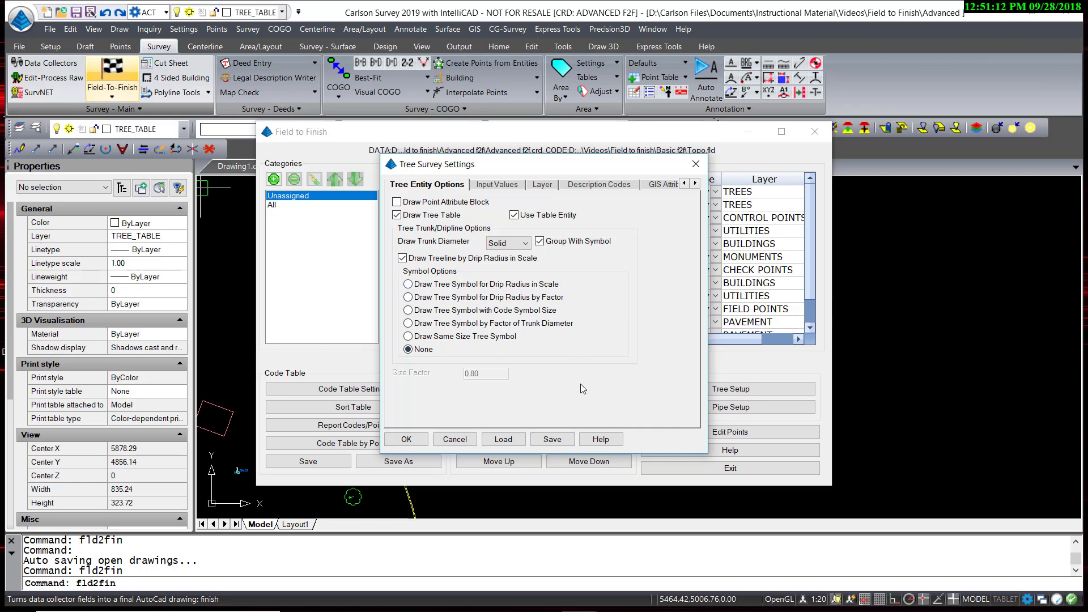
click(552, 440)
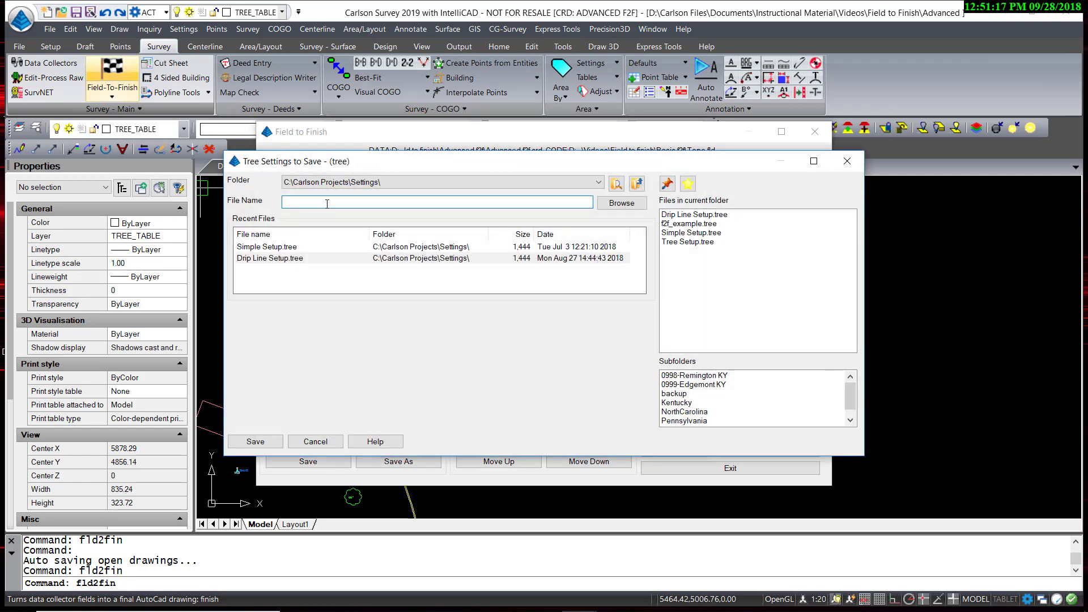
text(Tree Table)
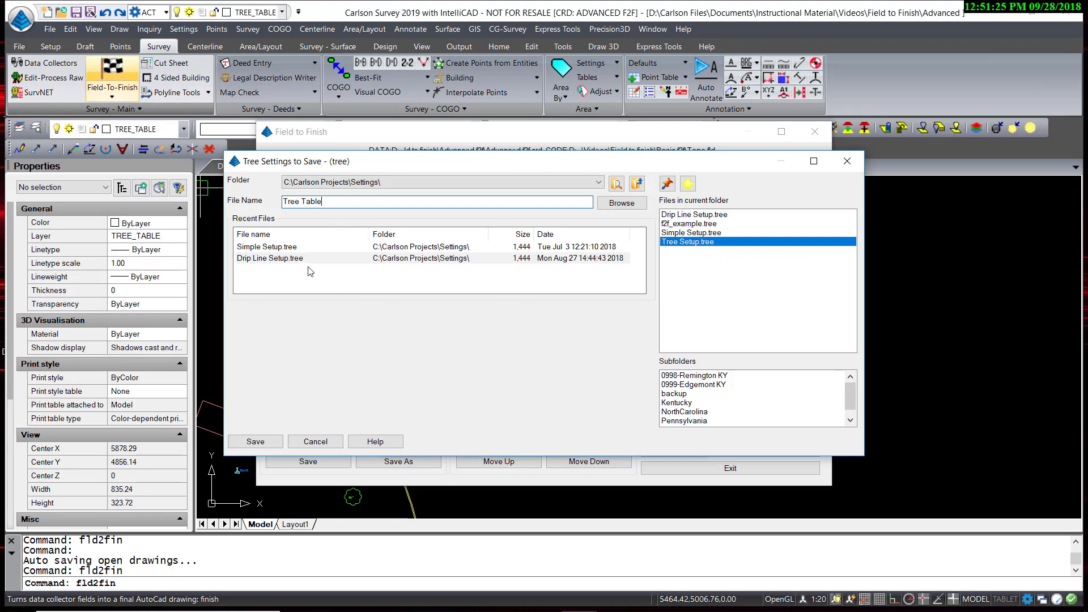
click(255, 442)
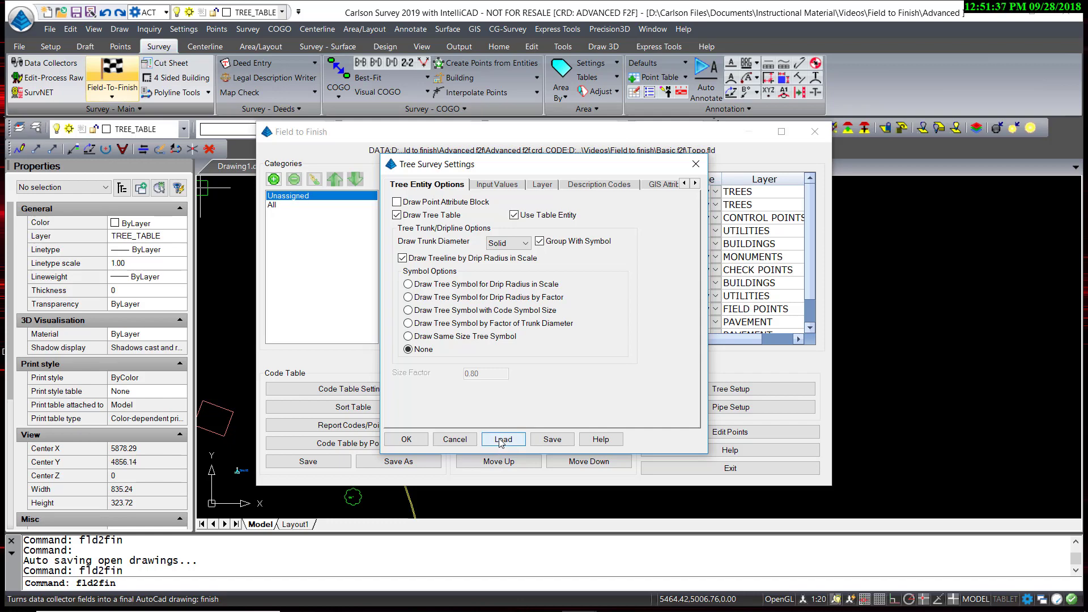
Load the Simple Setup.tree settings and draw the points with them
click(501, 442)
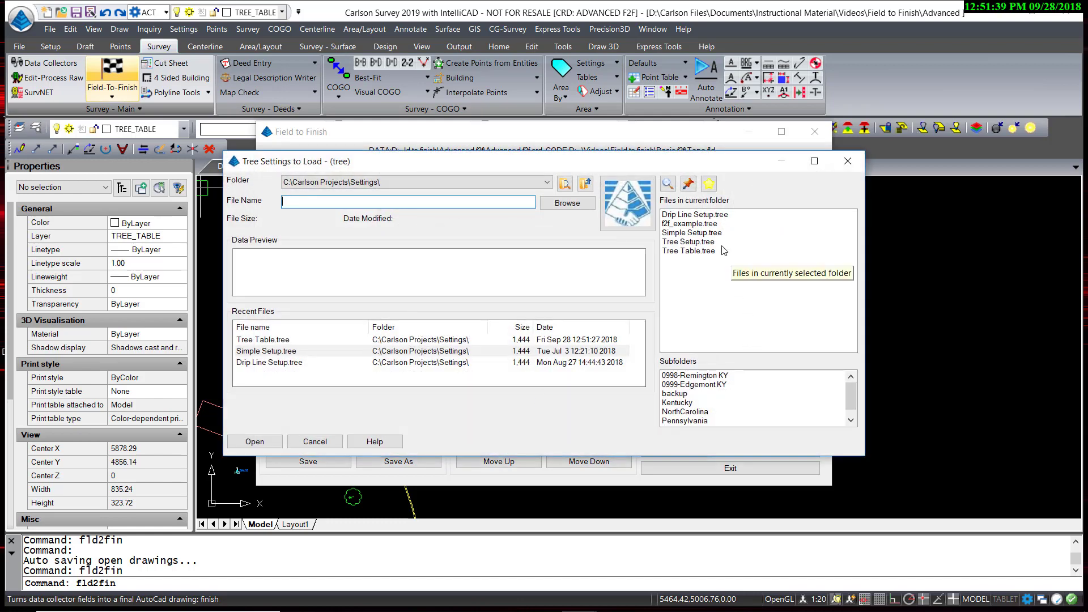
click(710, 234)
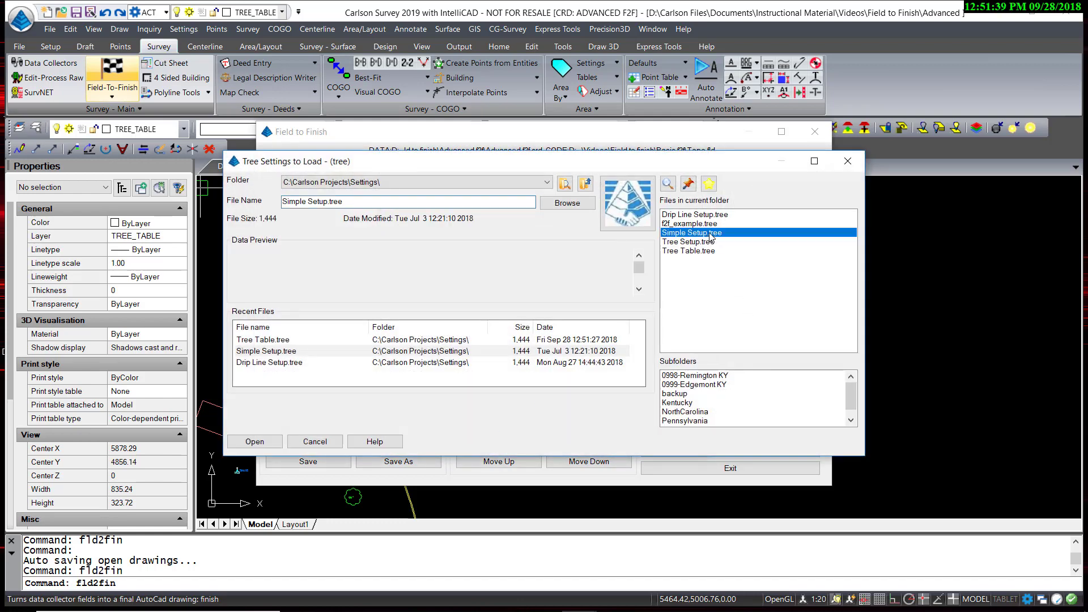
click(254, 441)
click(414, 442)
click(309, 462)
click(738, 464)
click(413, 432)
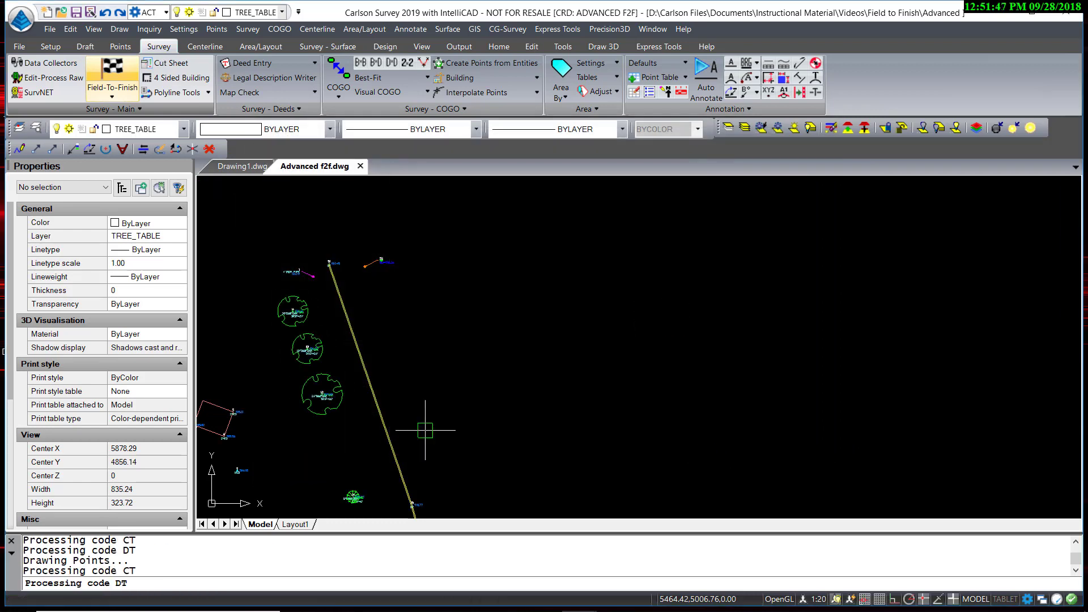
scroll(312, 388, up, 5)
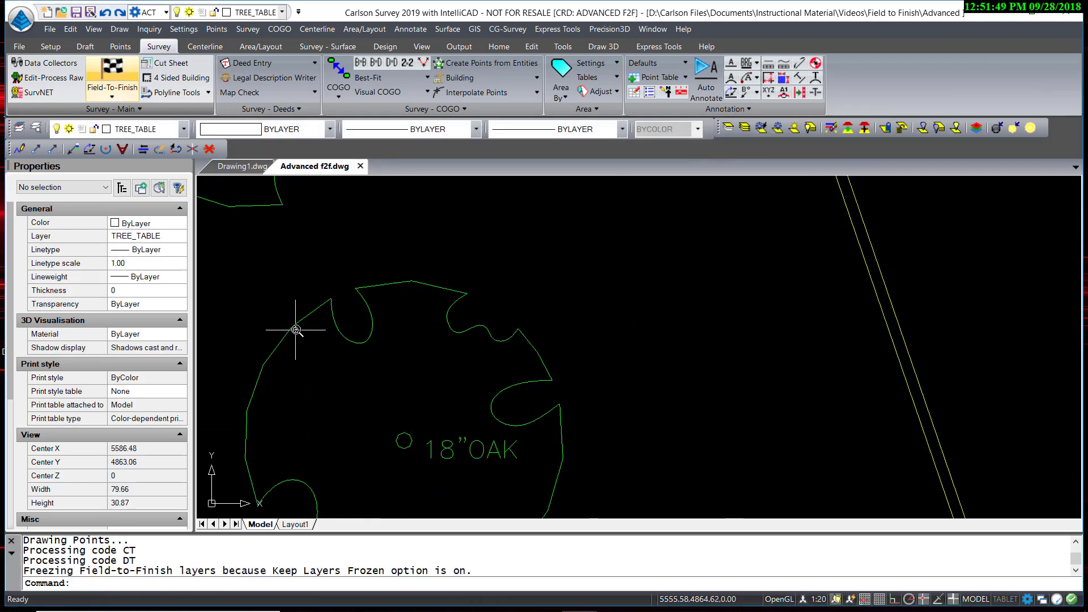
scroll(294, 327, down, 6)
Reload the Tree Table.tree settings in Tree Setup
key(Return)
click(495, 416)
click(731, 390)
click(503, 439)
click(693, 252)
click(257, 441)
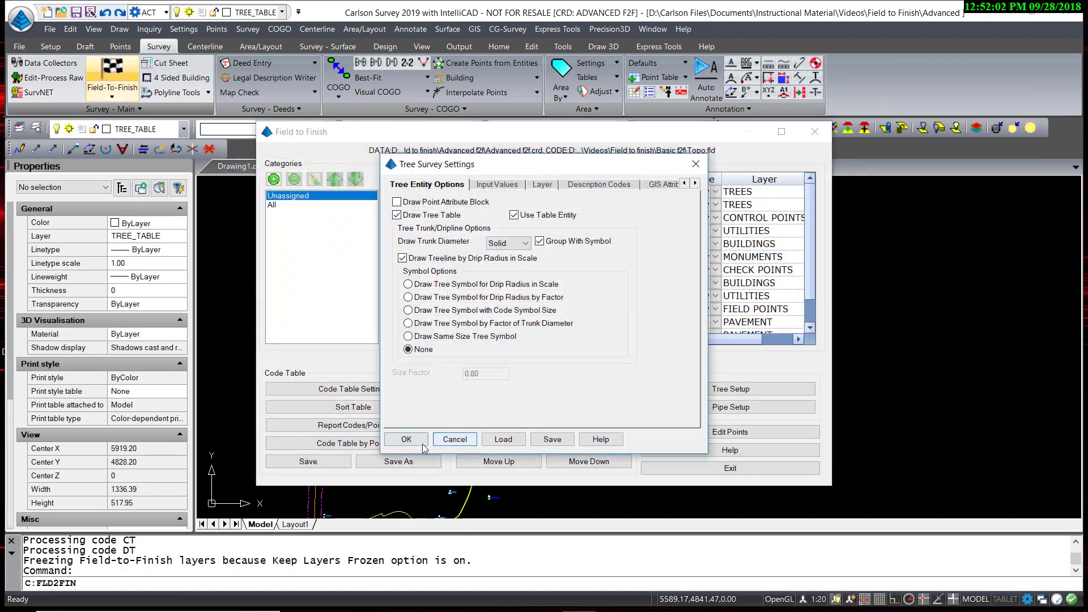
click(411, 438)
Redraw the trees and place a new tree table beside the canopy outlines
click(328, 460)
click(413, 432)
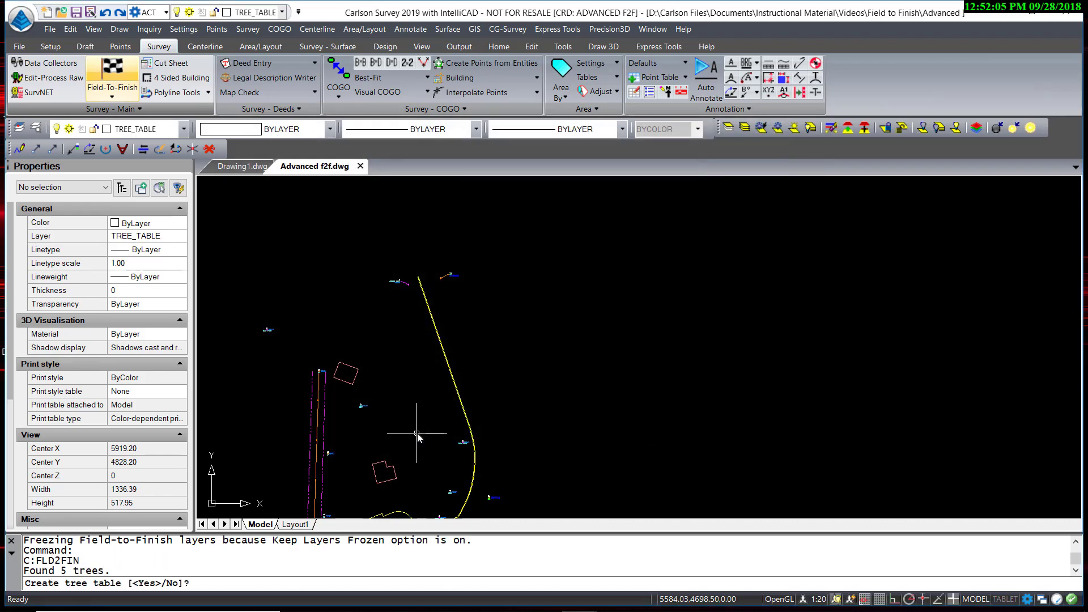
key(Return)
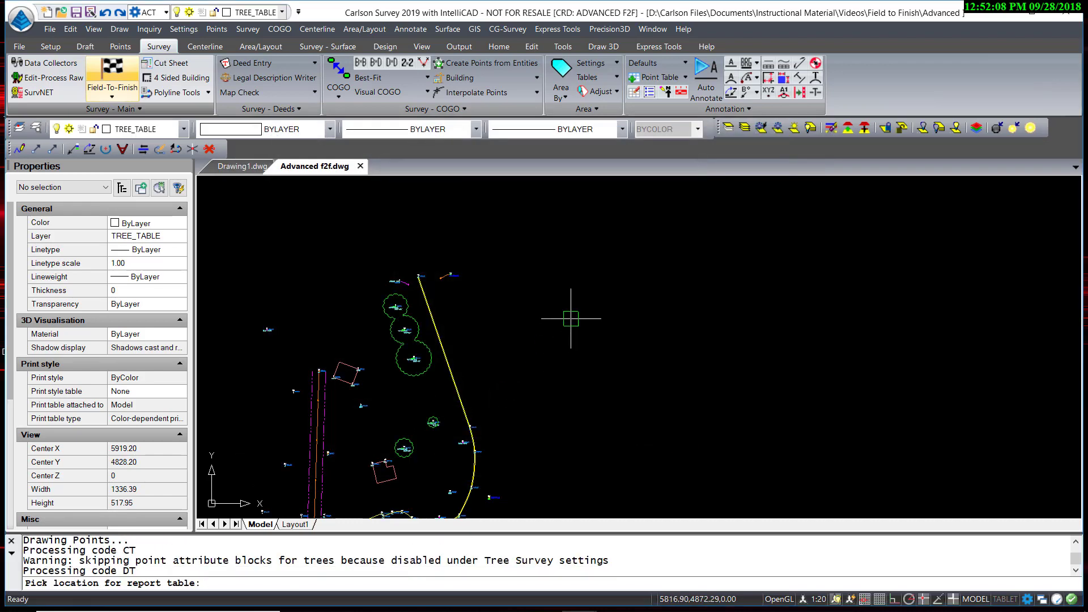
click(571, 317)
key(Return)
scroll(605, 341, up, 2)
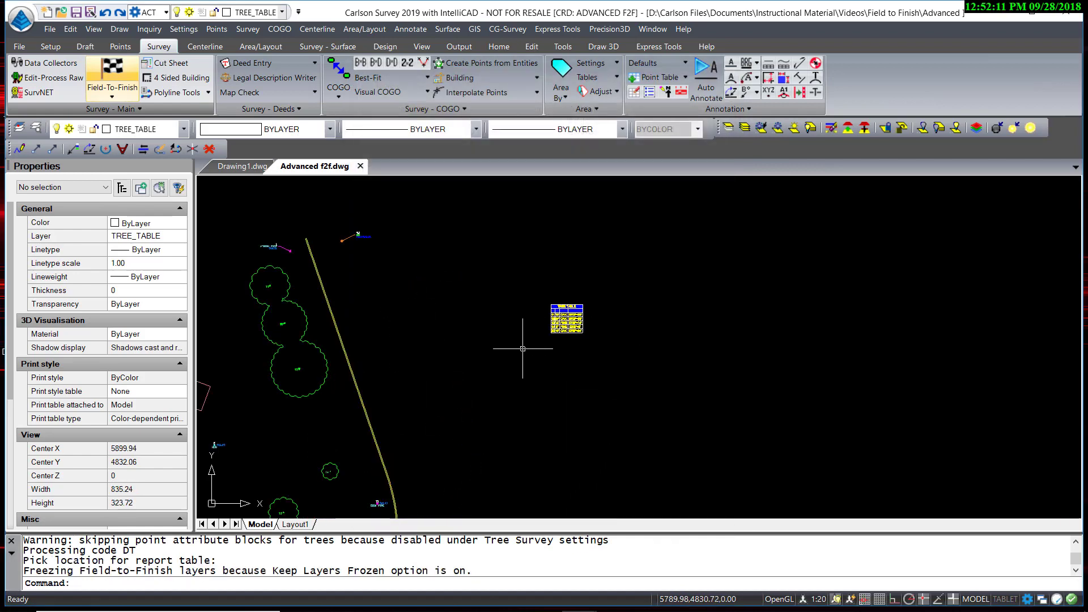